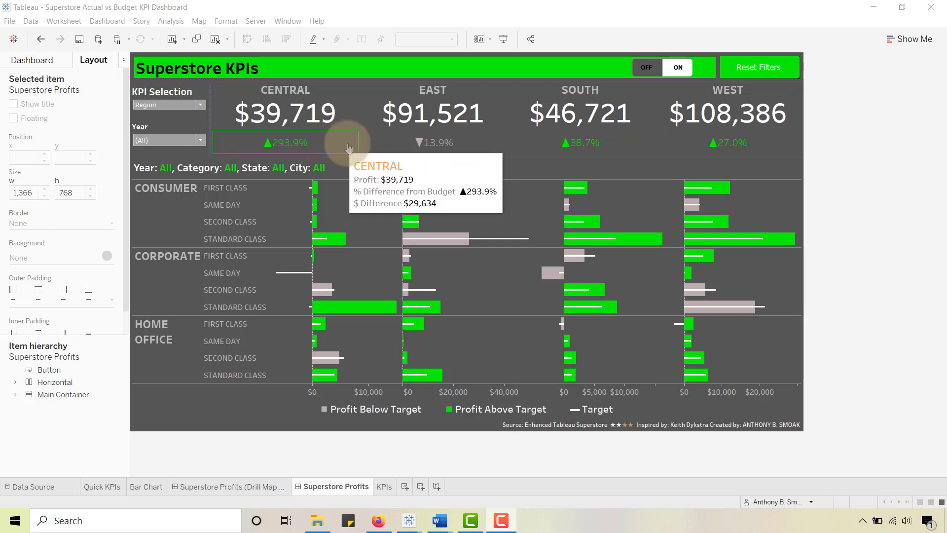
# - Inspect the budget-difference tooltips for the regional profit KPIs across the dashboard header
pyautogui.moveTo(383, 143)
pyautogui.moveTo(554, 154)
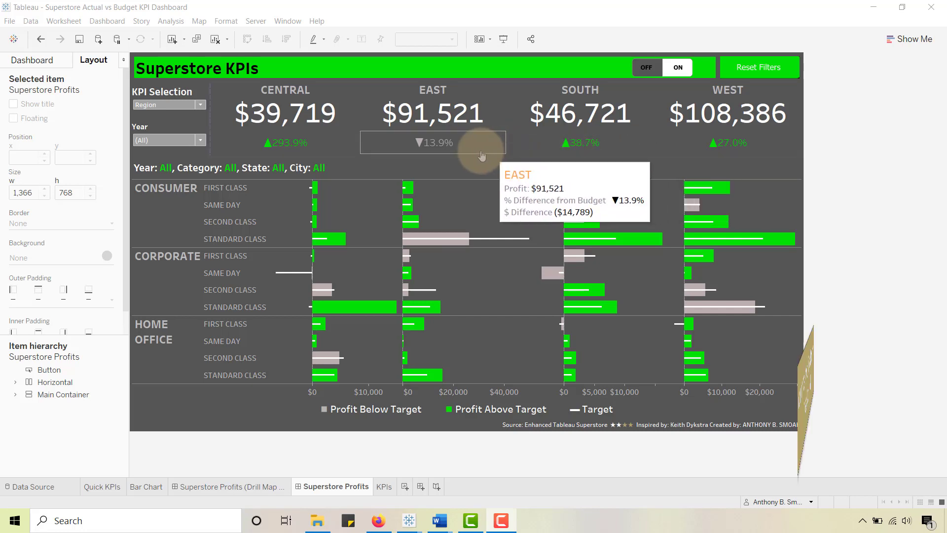
pyautogui.moveTo(317, 144)
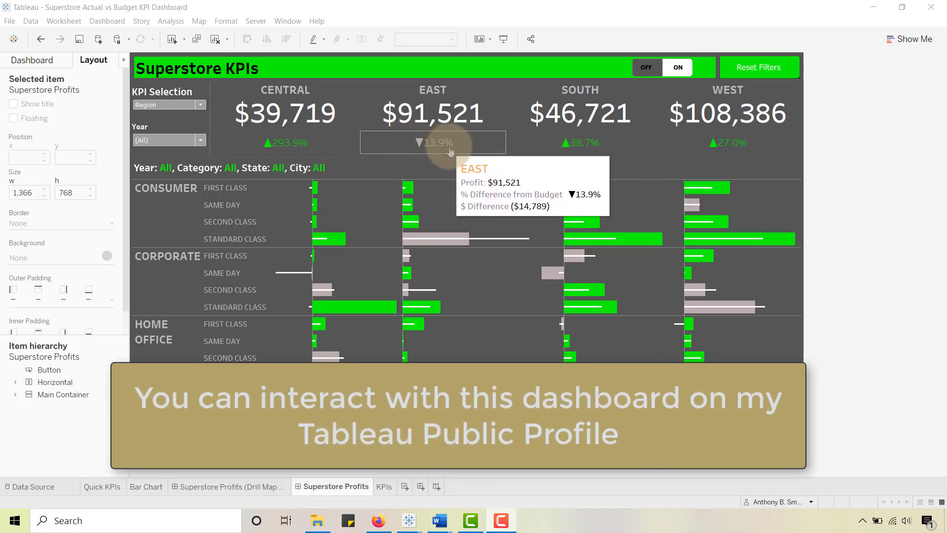
pyautogui.moveTo(518, 144)
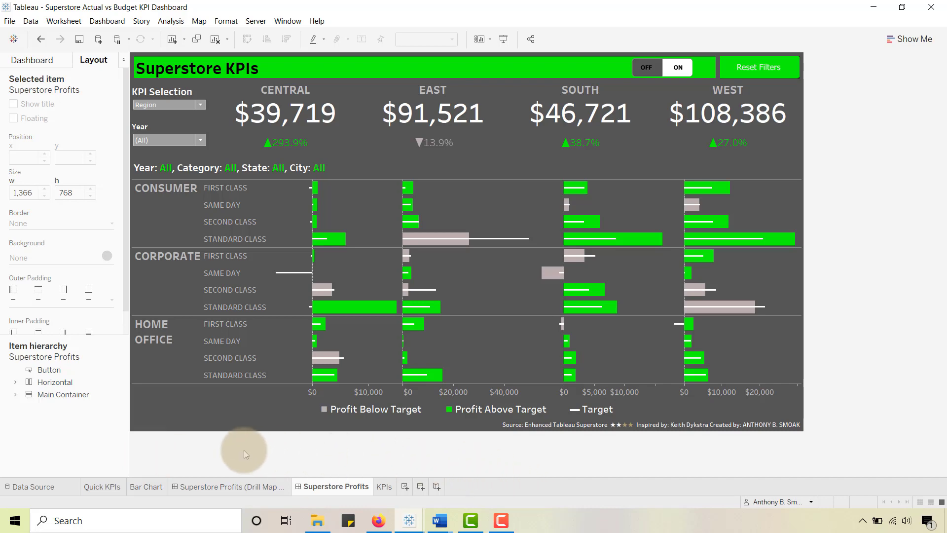
# - Open the data source and examine the Budgeted Profit column in the Sample - Superstore2 data
pyautogui.click(47, 487)
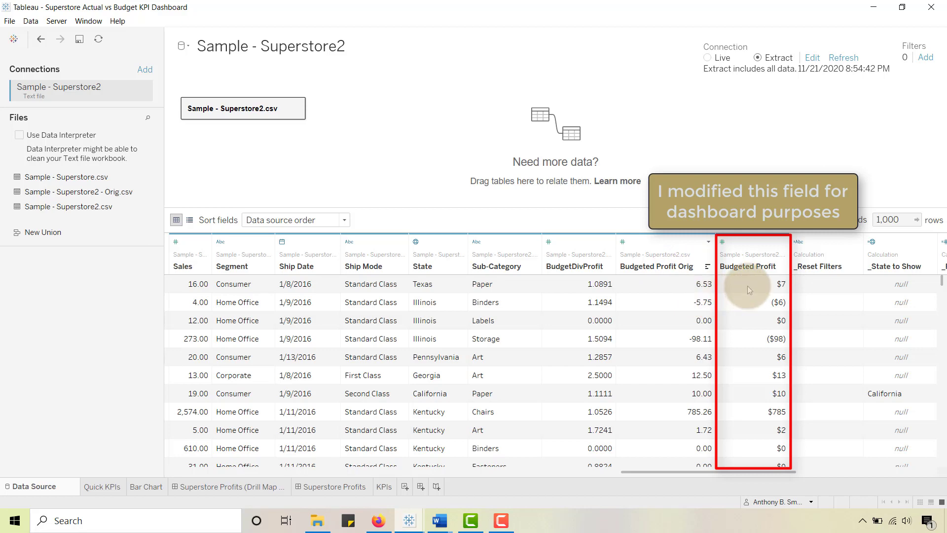
pyautogui.scroll(-1, 747, 287)
pyautogui.scroll(-3, 747, 286)
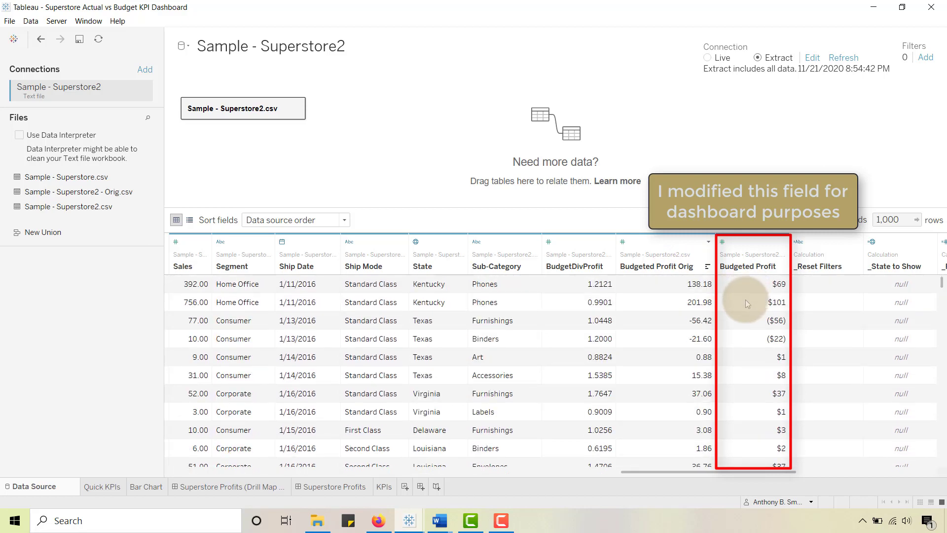
pyautogui.scroll(-4, 744, 301)
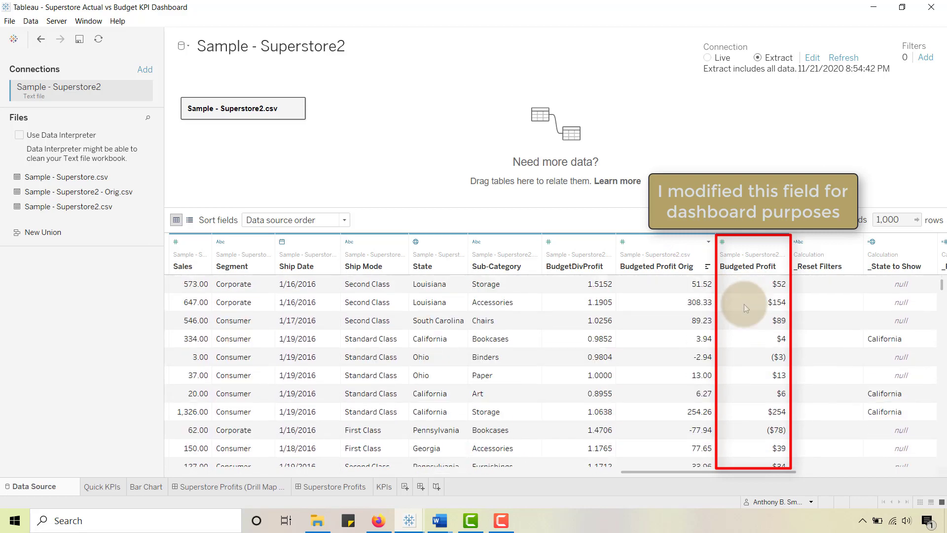
pyautogui.scroll(6, 744, 303)
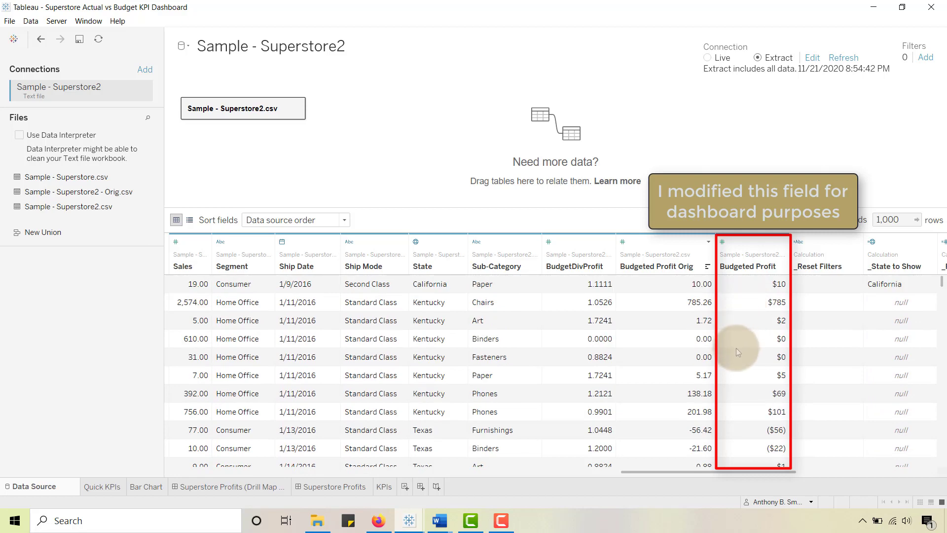
pyautogui.scroll(-4, 736, 348)
pyautogui.scroll(6, 736, 348)
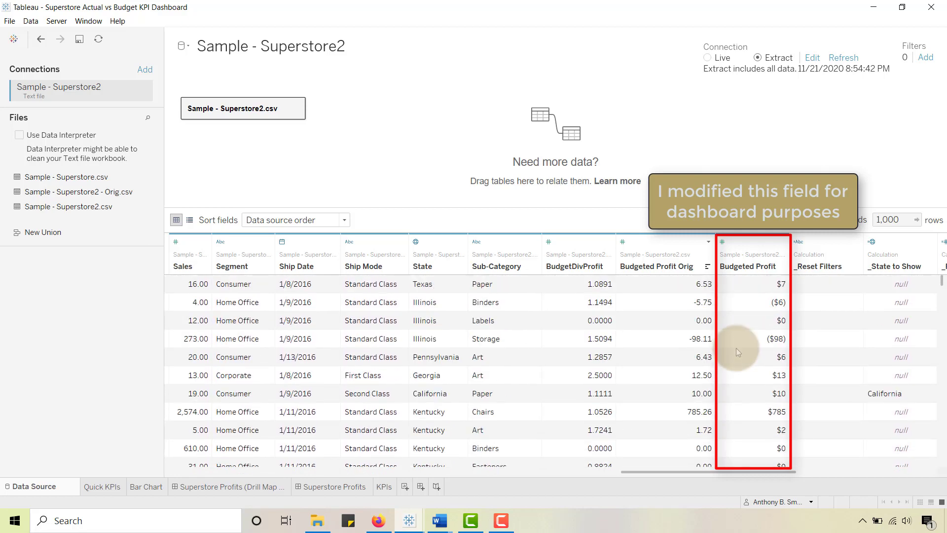
# - Return to the Superstore Profits dashboard and set the KPI Selection parameter to Category
pyautogui.click(335, 487)
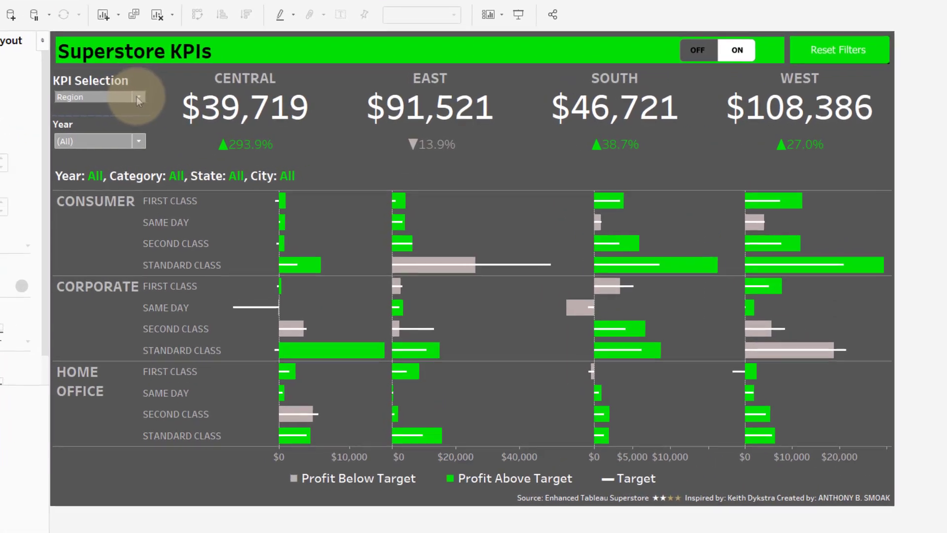
pyautogui.click(177, 104)
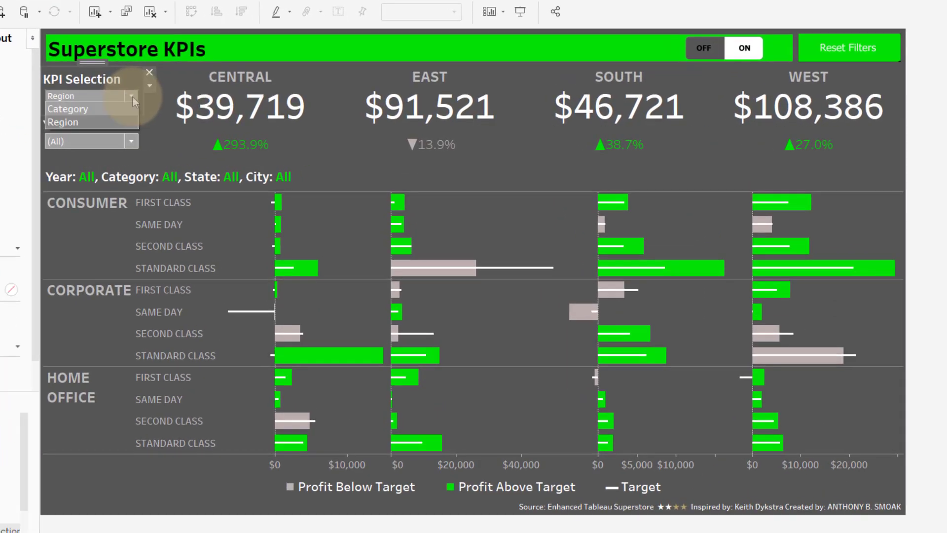
pyautogui.click(108, 108)
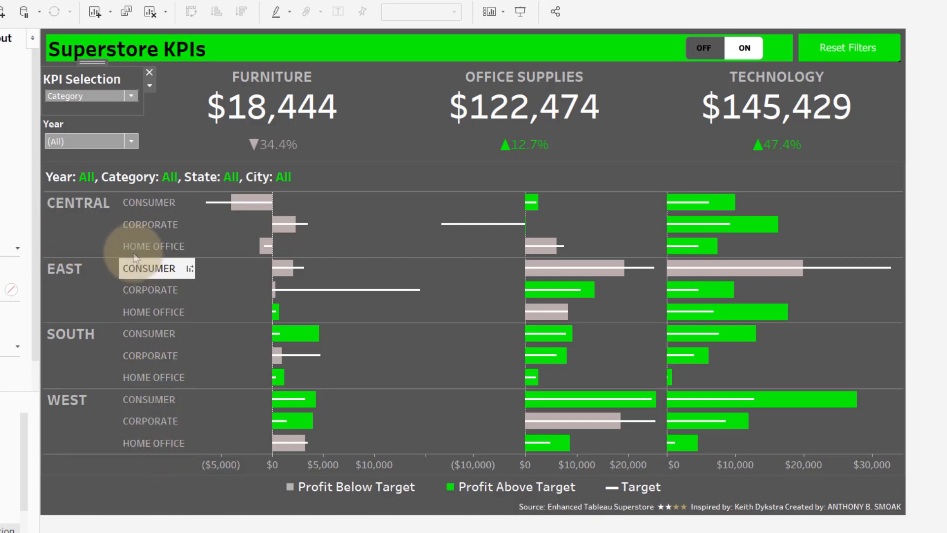
# - Switch the KPI Selection to Region to compare the breakdowns, and set it back to Category
pyautogui.click(127, 97)
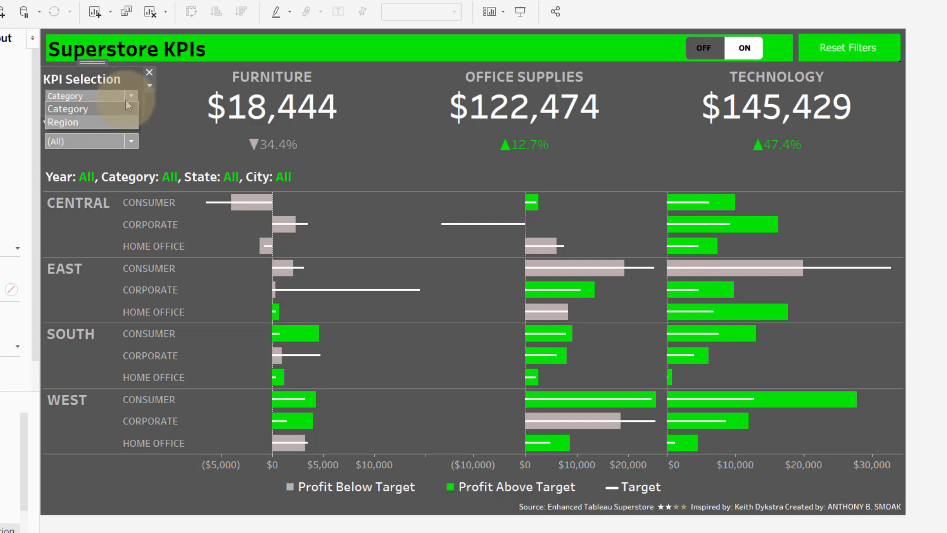
pyautogui.click(105, 122)
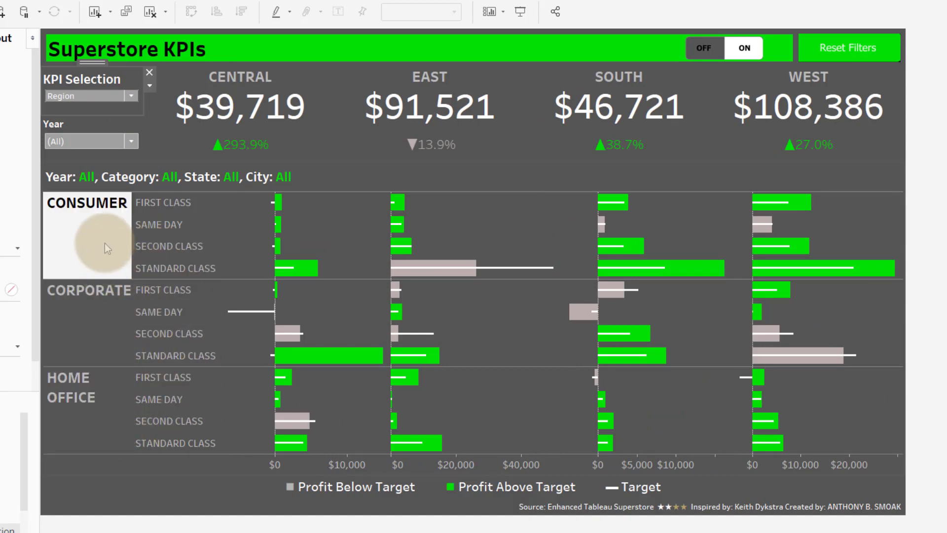
pyautogui.click(121, 96)
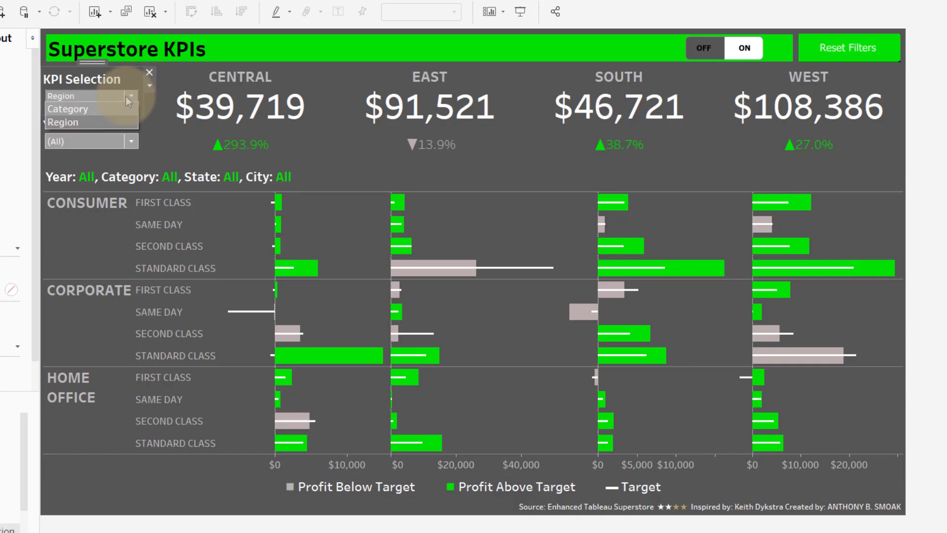
pyautogui.click(112, 109)
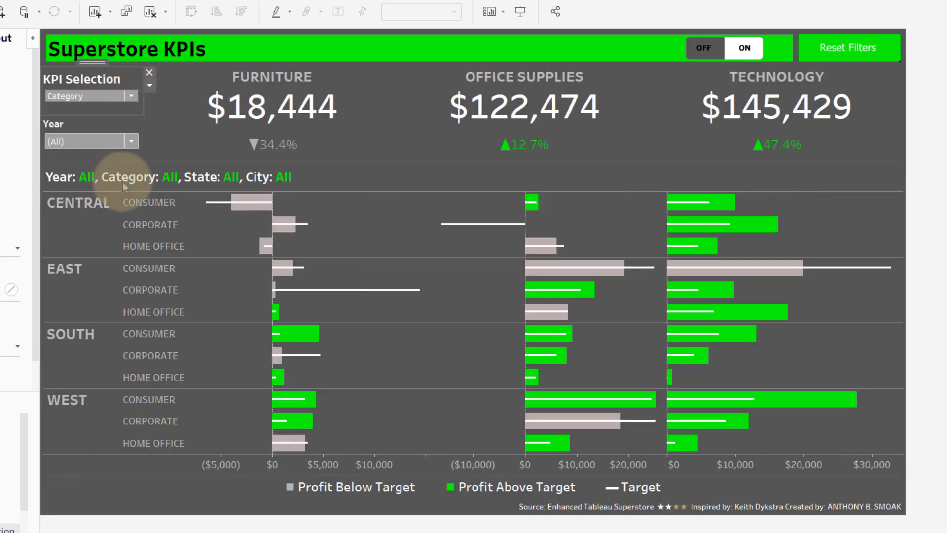
# - Filter the dashboard to year 2016 and then 2017, and clear the Year filter again
pyautogui.click(131, 143)
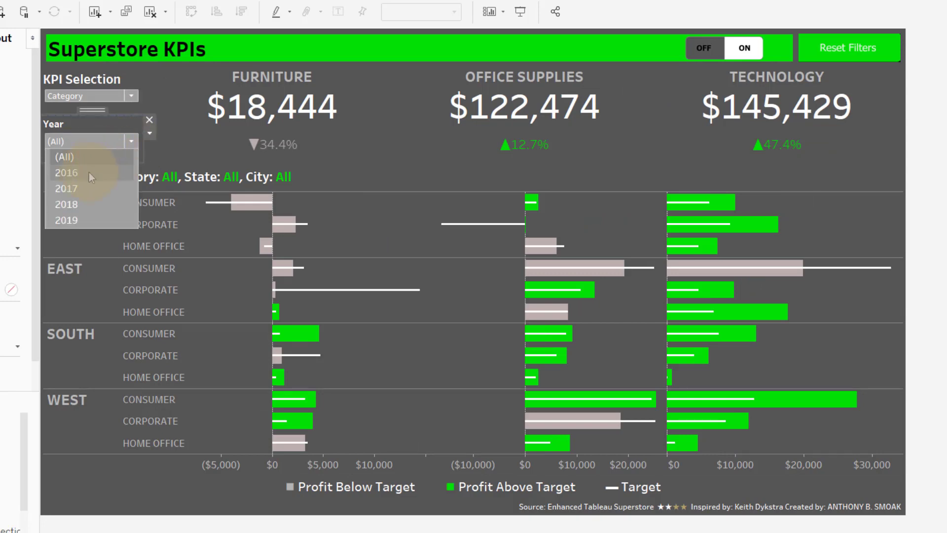
pyautogui.click(89, 173)
pyautogui.click(130, 144)
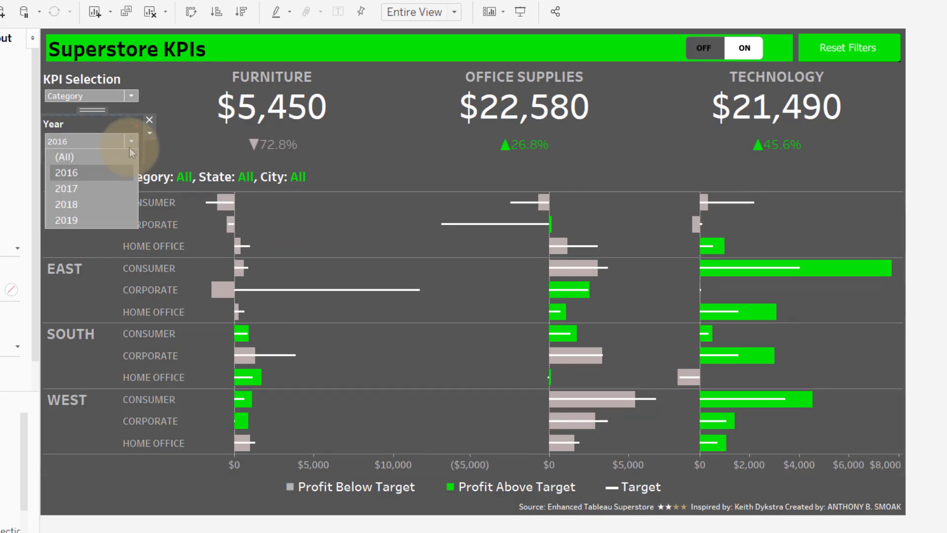
pyautogui.click(102, 188)
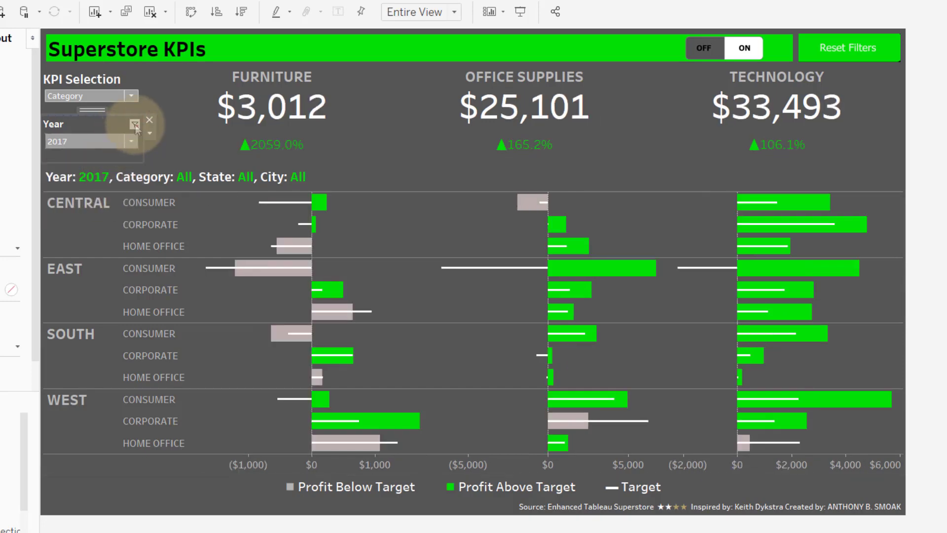
pyautogui.click(134, 125)
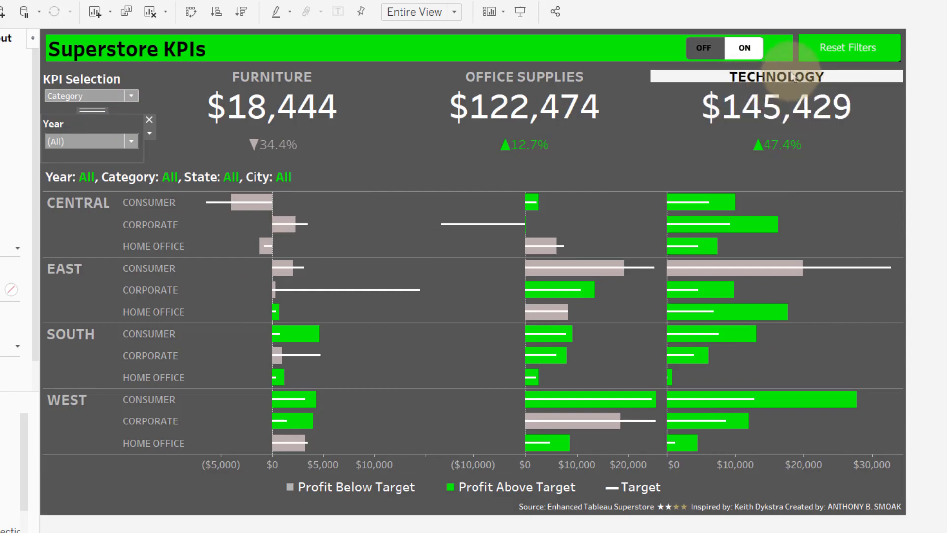
# - View the dashboard in presentation mode and reveal its hidden panel of Category, state treemap and City filters
pyautogui.click(742, 55)
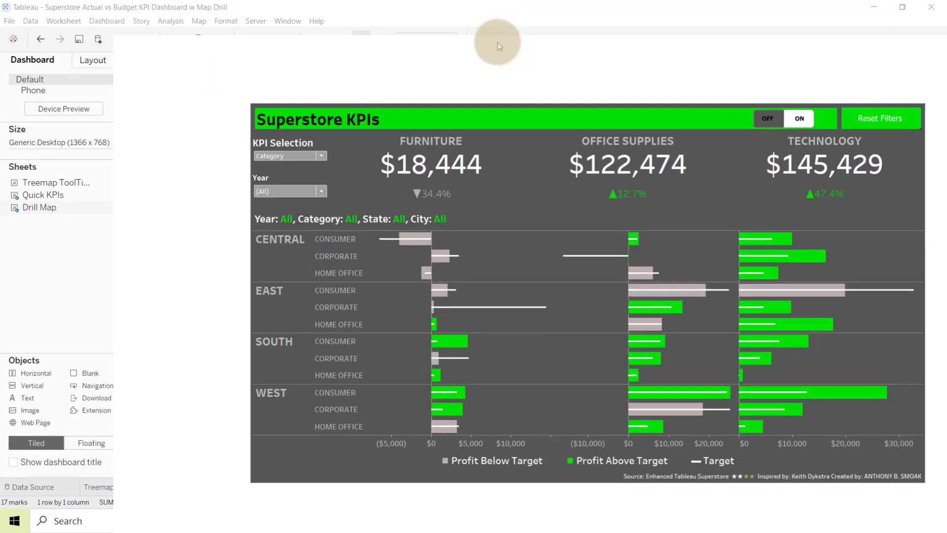
pyautogui.click(520, 12)
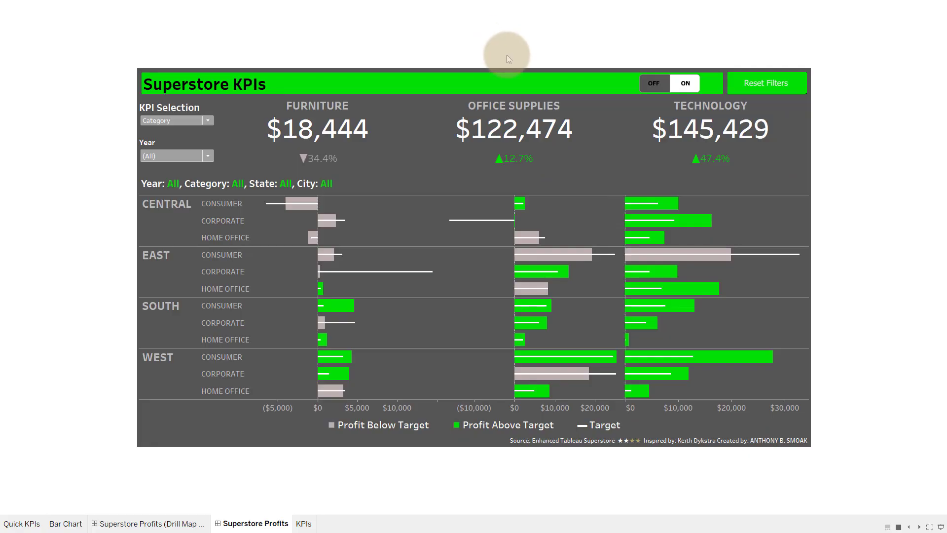
pyautogui.click(661, 87)
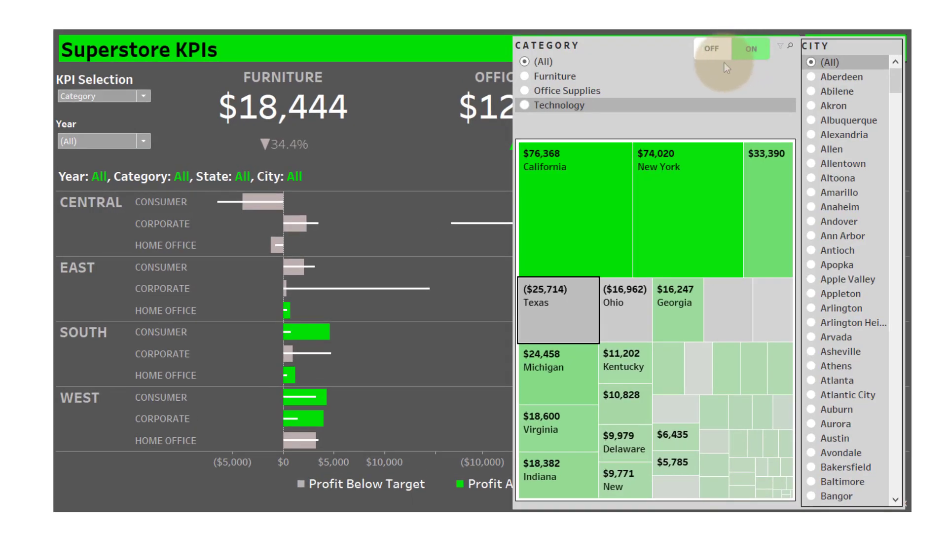
# - Try the Category filter with Furniture and Office Supplies, and restore it to All
pyautogui.click(525, 76)
pyautogui.click(523, 90)
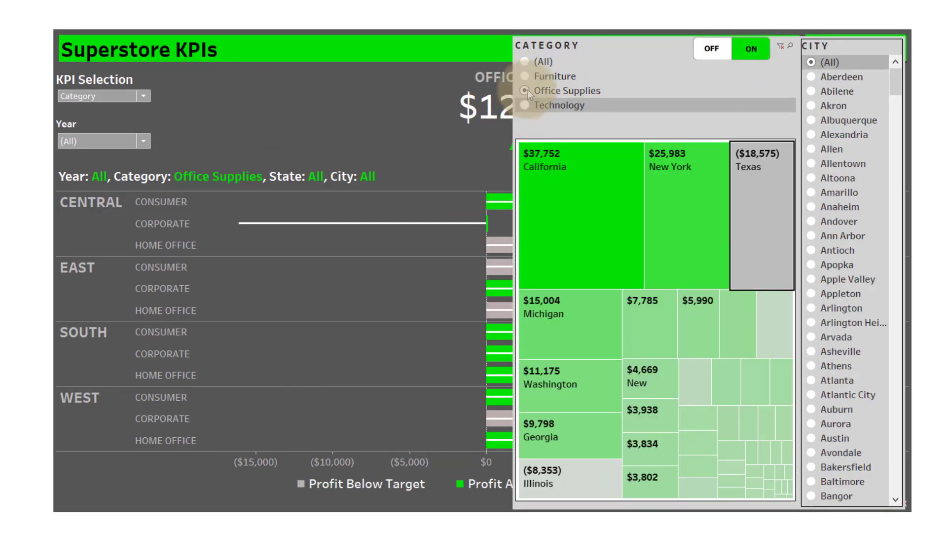
pyautogui.click(525, 61)
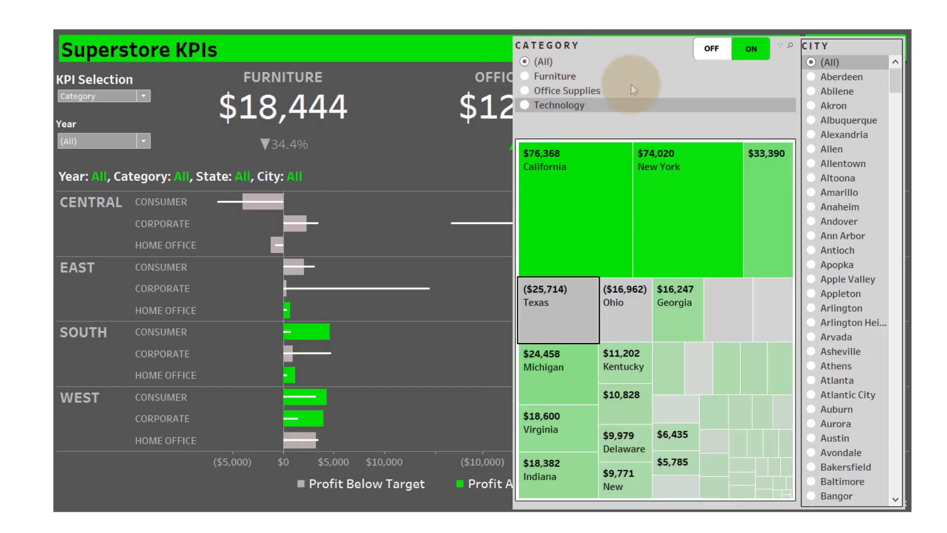
# - Examine the city-level profit tooltips of several states in the treemap, and hide the filter panel
pyautogui.moveTo(549, 200)
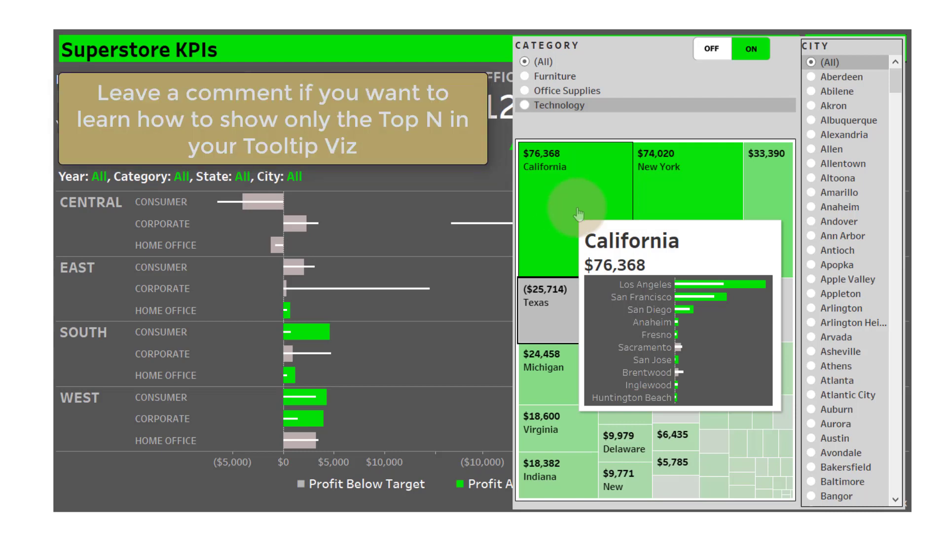
pyautogui.moveTo(658, 205)
pyautogui.moveTo(765, 204)
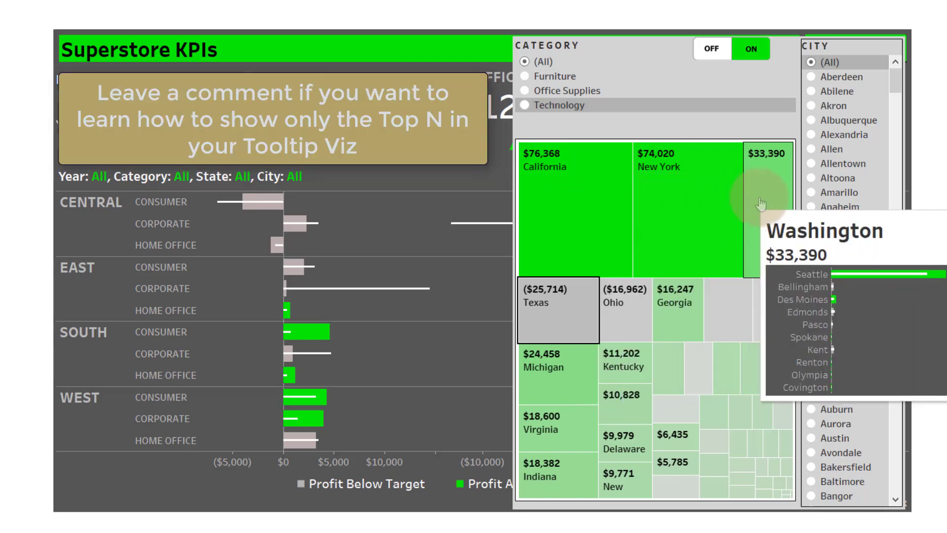
pyautogui.moveTo(763, 308)
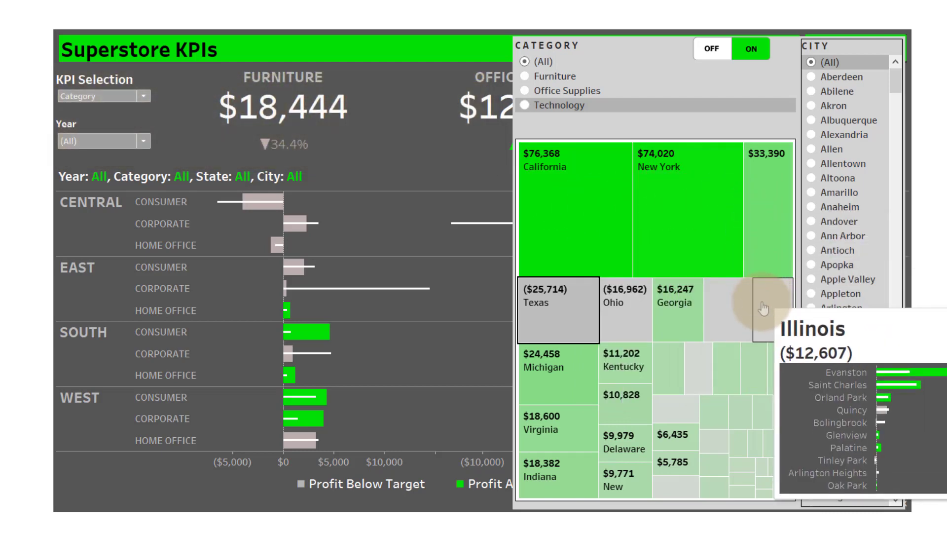
pyautogui.moveTo(721, 306)
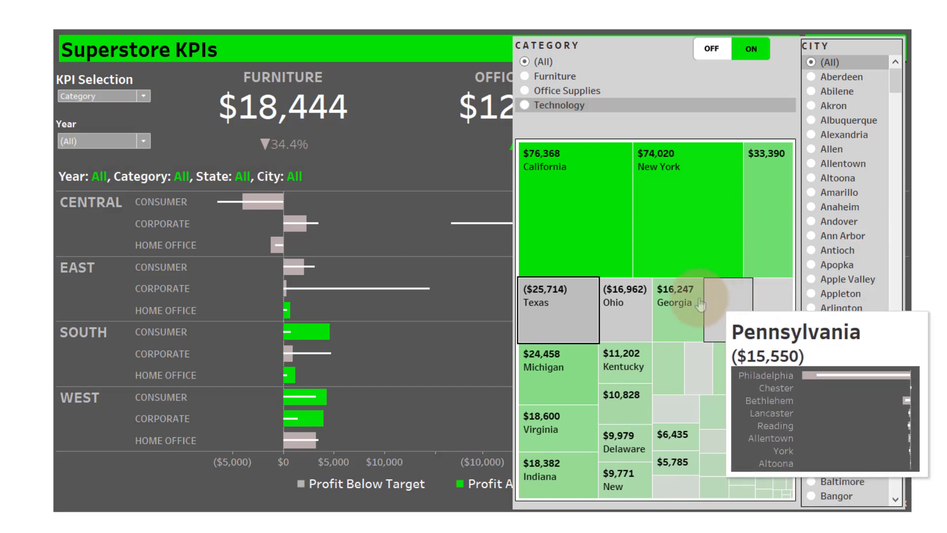
pyautogui.moveTo(573, 321)
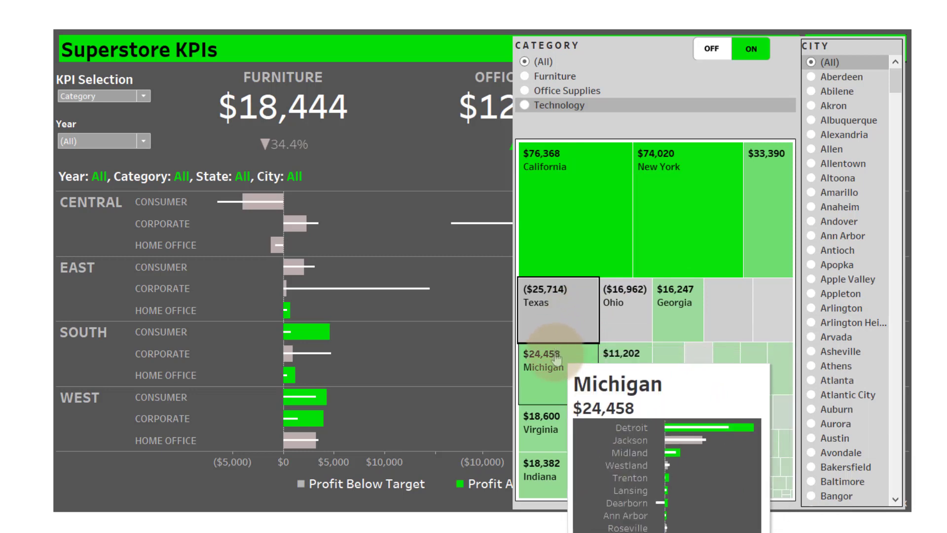
pyautogui.moveTo(653, 373)
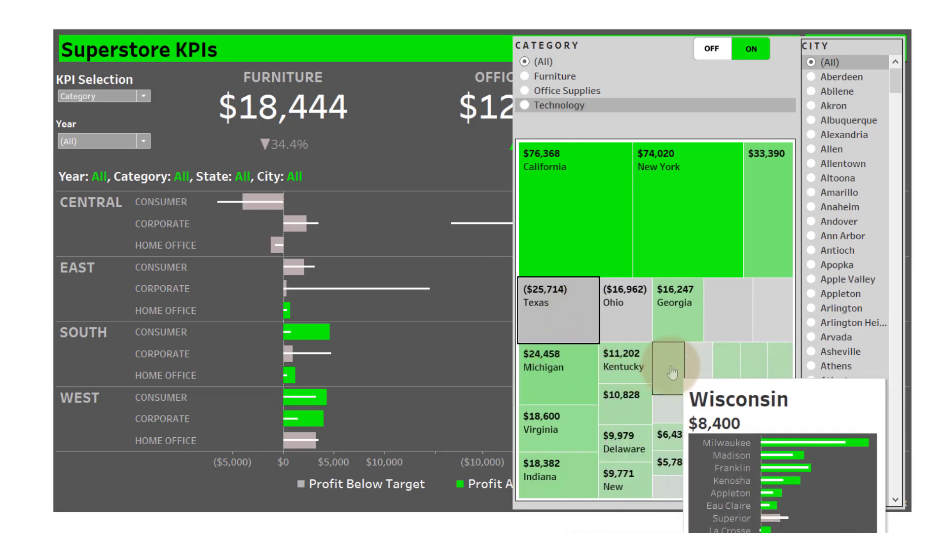
pyautogui.moveTo(771, 380)
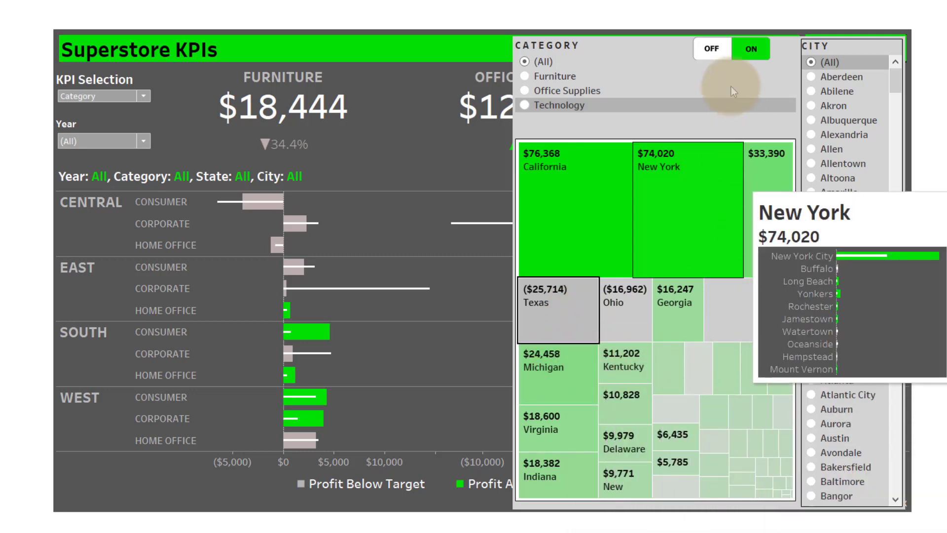
pyautogui.click(703, 50)
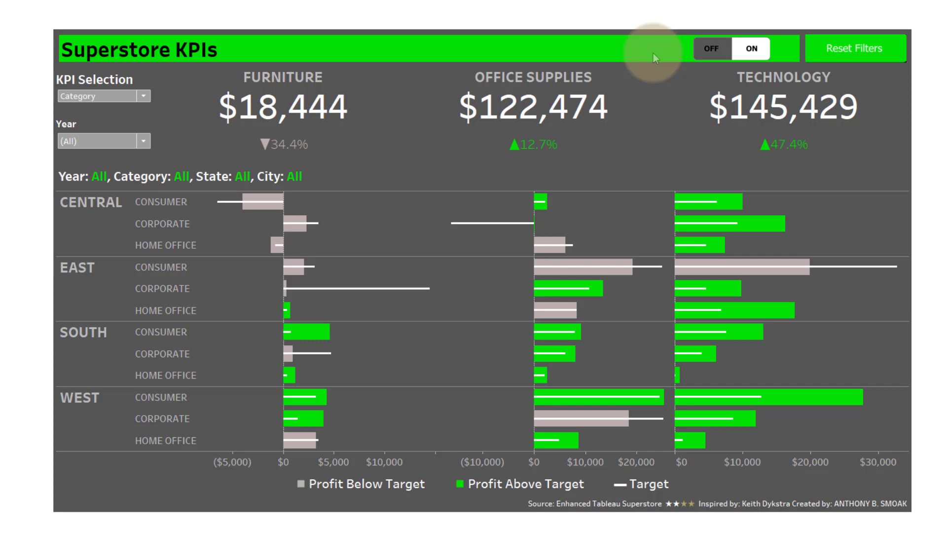
# - Show the filter panel again, filter the Category to Furniture, and hide the panel
pyautogui.click(752, 50)
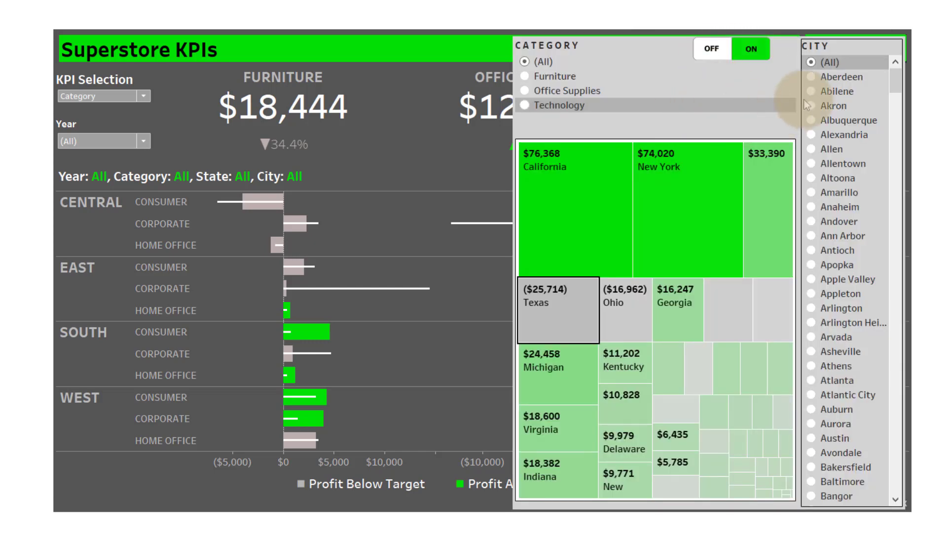
pyautogui.click(524, 76)
pyautogui.moveTo(552, 202)
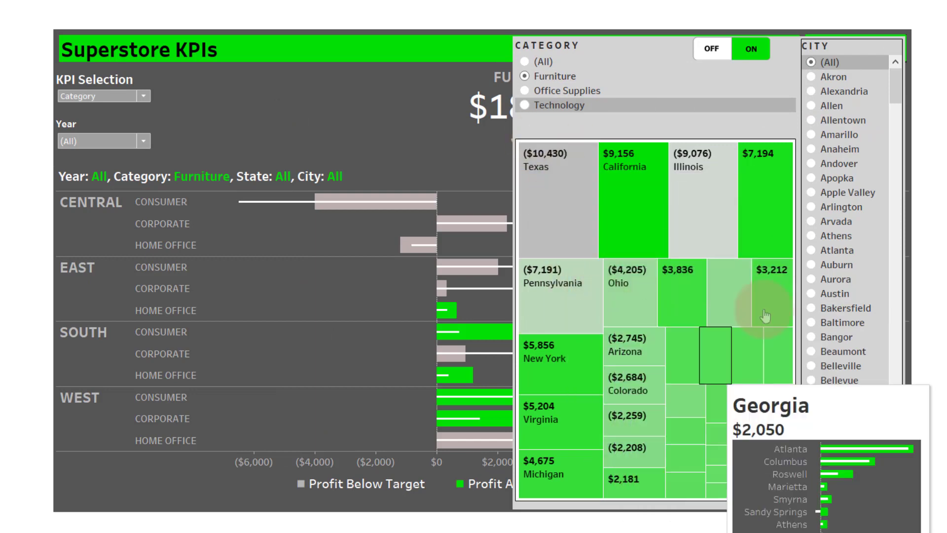
pyautogui.click(713, 48)
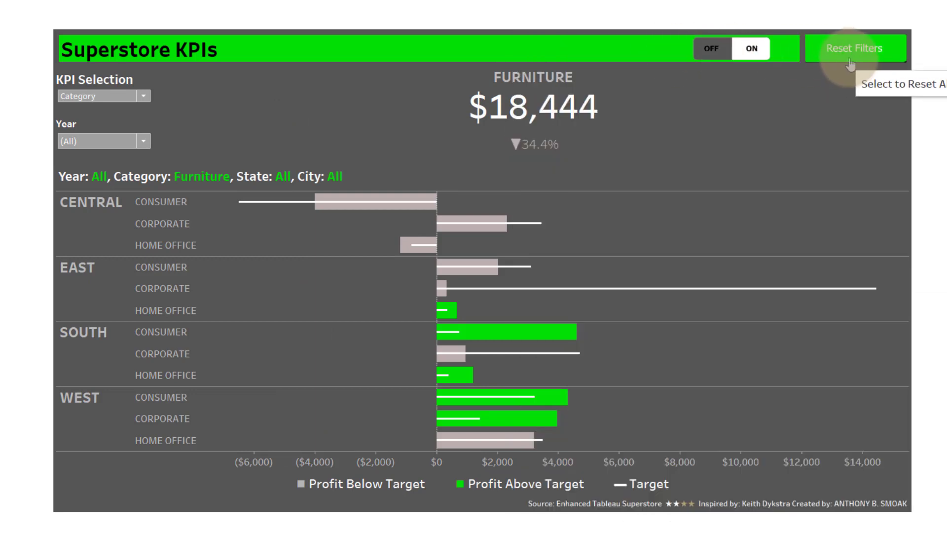
# - Reset all dashboard filters and switch the KPI Selection to Region
pyautogui.click(872, 58)
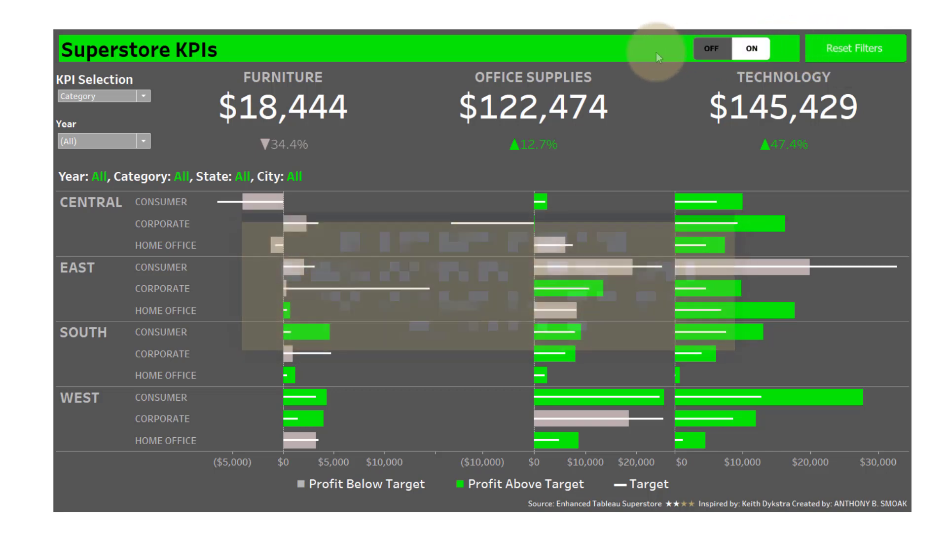
pyautogui.moveTo(310, 338)
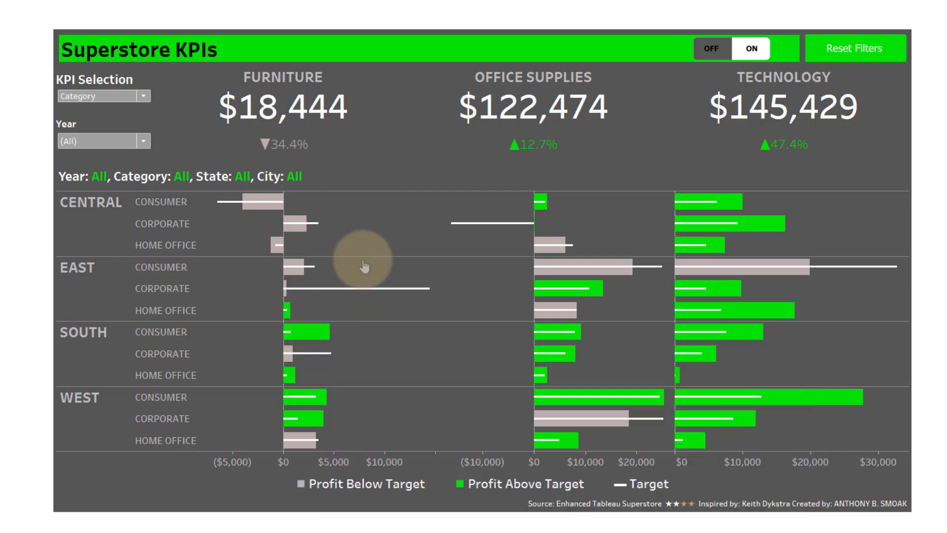
pyautogui.click(144, 97)
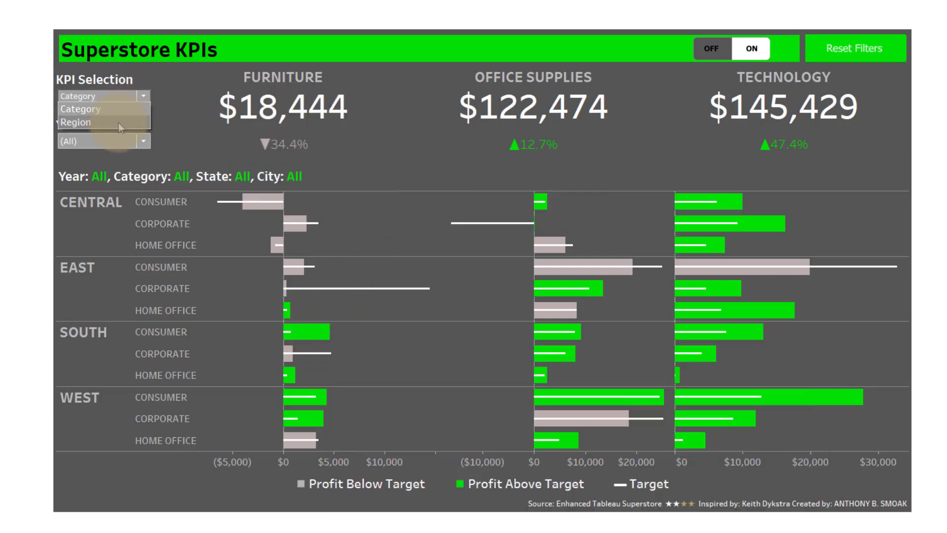
pyautogui.click(84, 123)
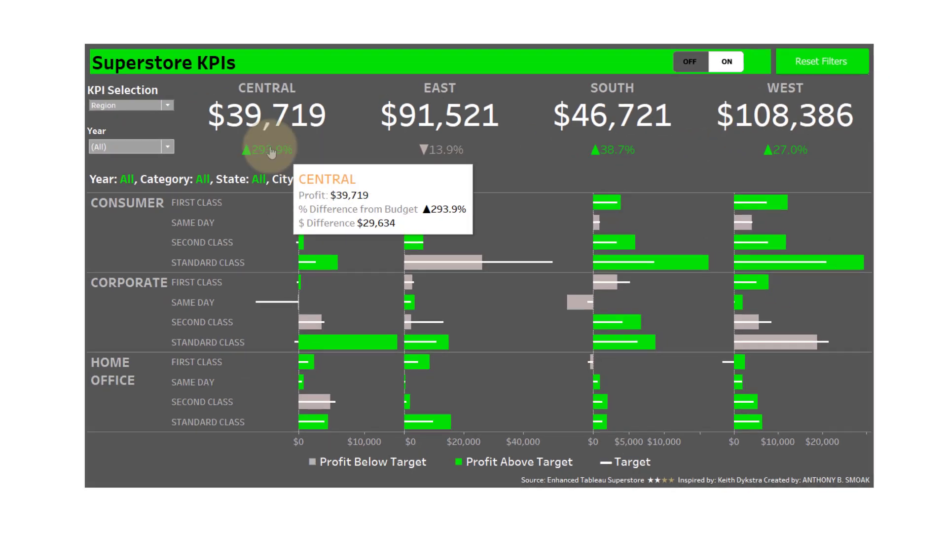
pyautogui.click(352, 126)
# - Leave presentation mode and open the KPIs worksheet
pyautogui.press('Escape')
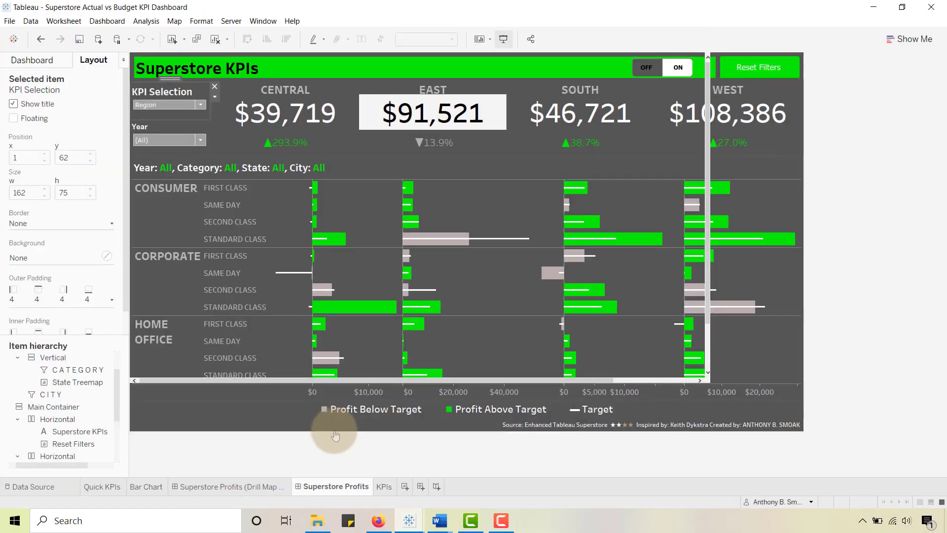
pyautogui.click(387, 487)
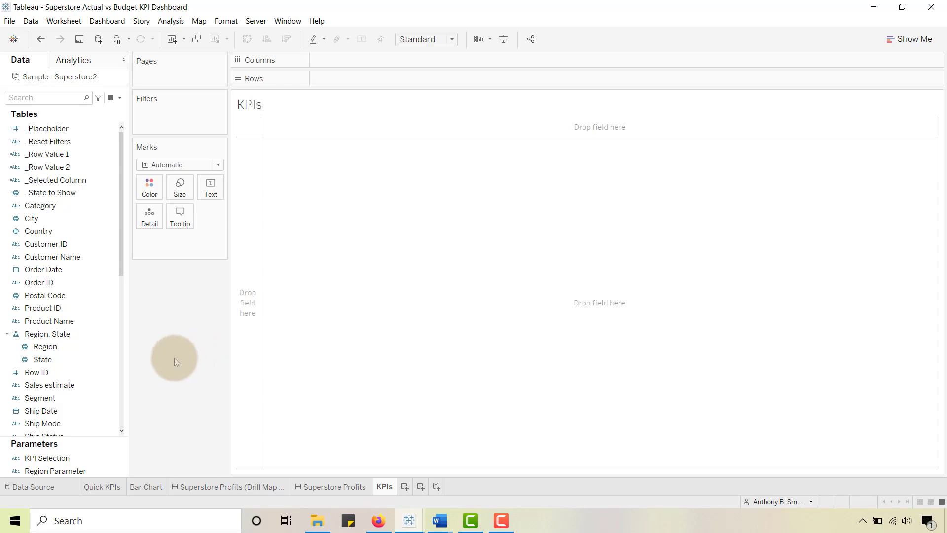
pyautogui.click(119, 99)
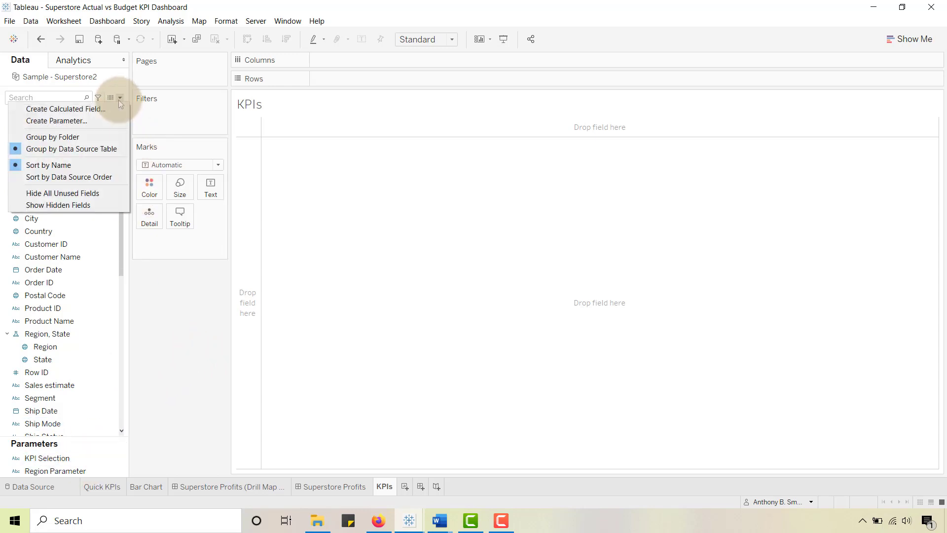
pyautogui.click(169, 362)
# - Review the data type and list of allowable values in the KPI Selection parameter's definition
pyautogui.rightClick(75, 458)
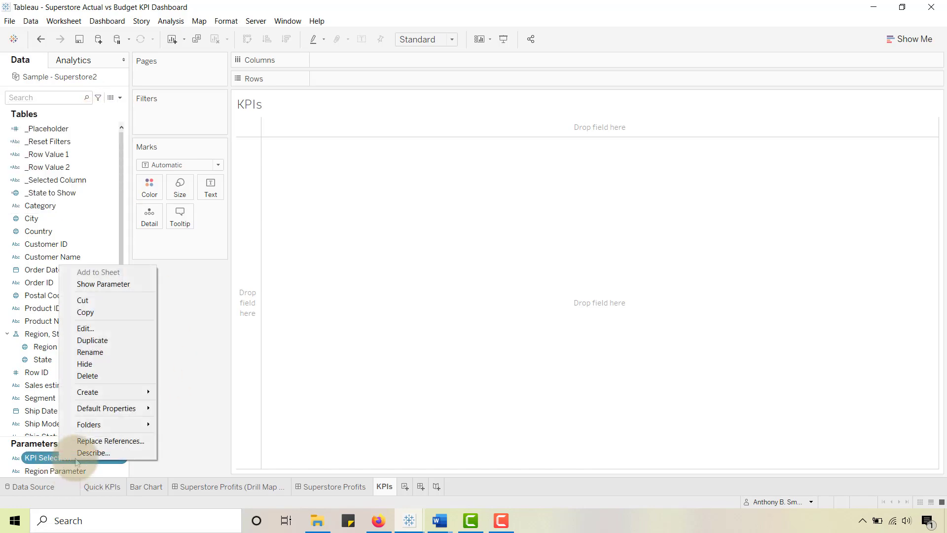
pyautogui.click(94, 328)
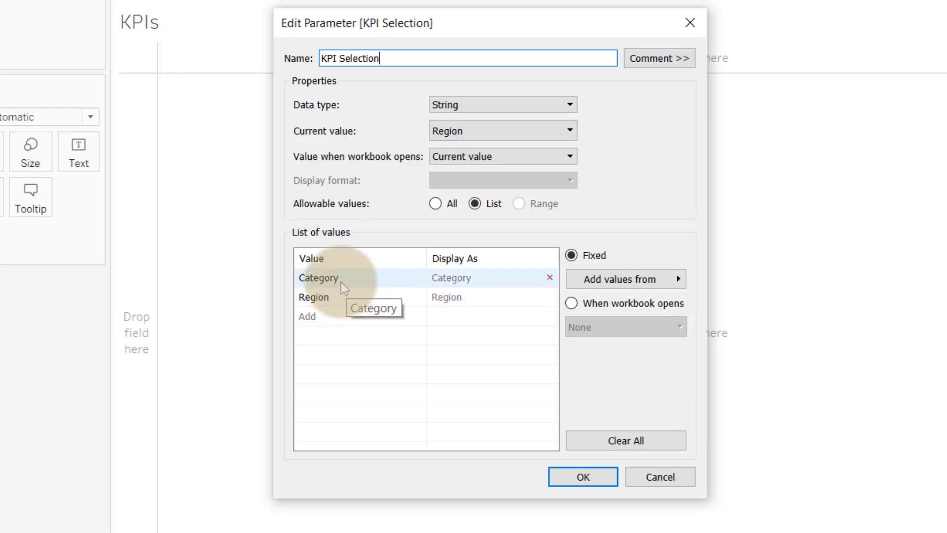
pyautogui.click(583, 476)
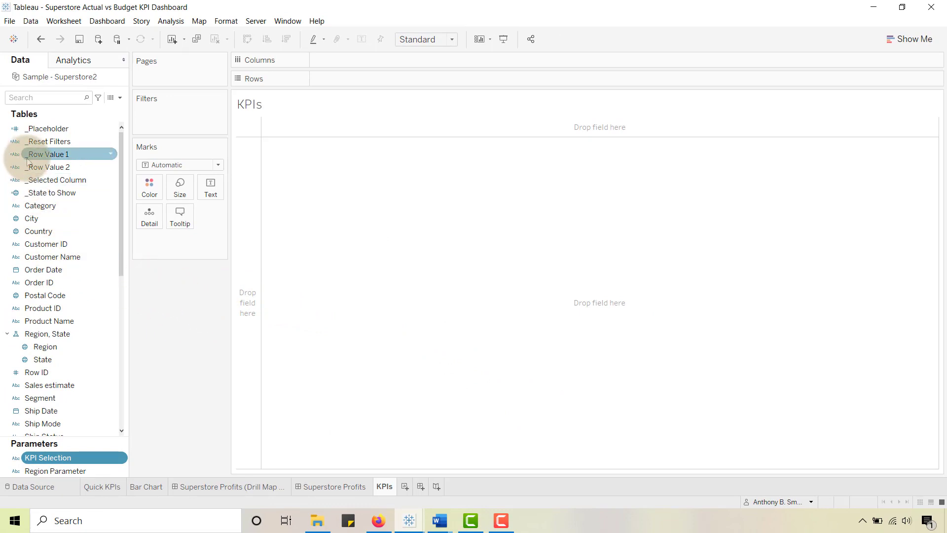
# - Show the KPI Selection parameter control on the KPIs worksheet and set it to Category
pyautogui.rightClick(58, 459)
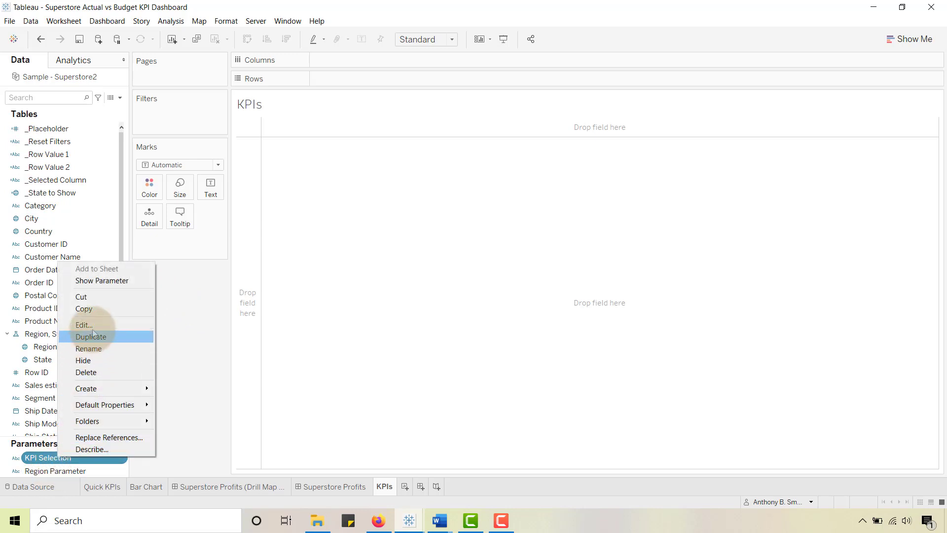
pyautogui.click(102, 281)
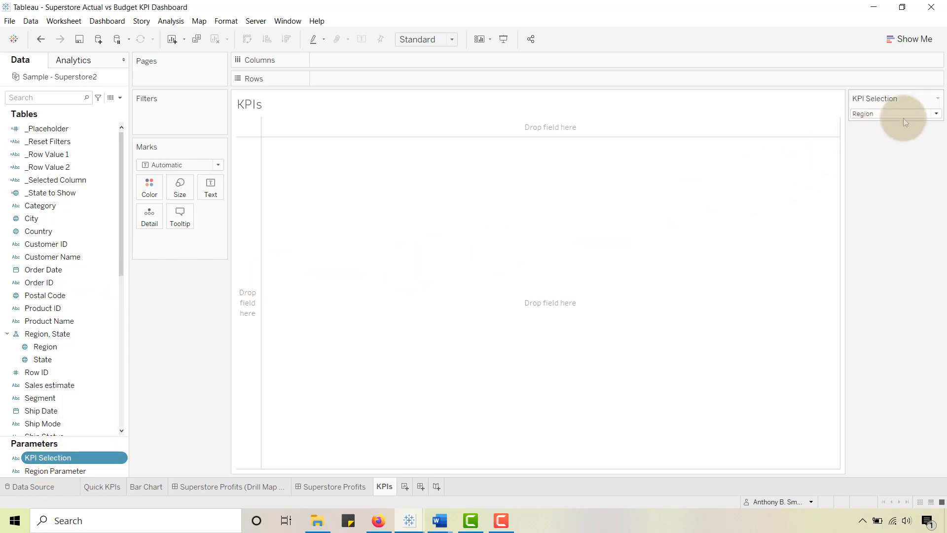
pyautogui.click(929, 113)
pyautogui.click(921, 124)
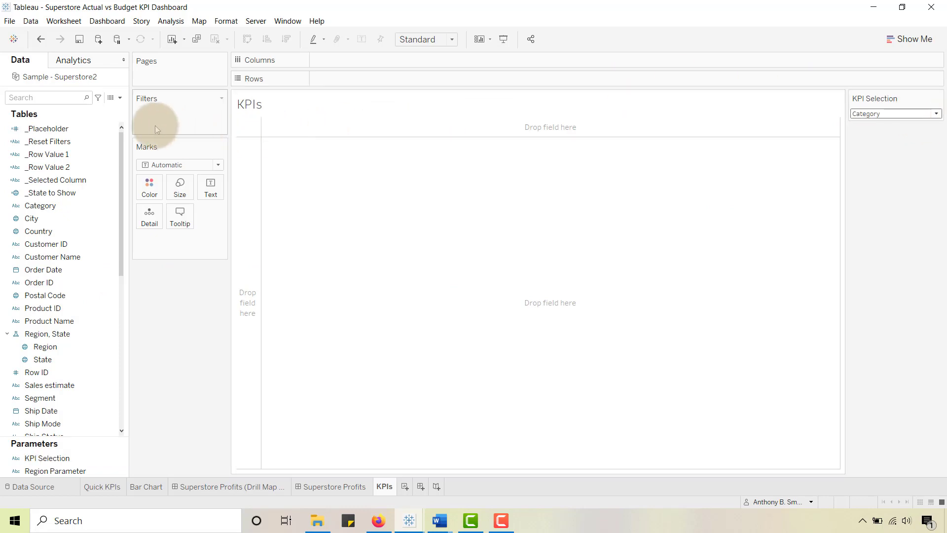
# - Examine the formula of the _Selected Column calculated field, and close it without changes
pyautogui.rightClick(79, 181)
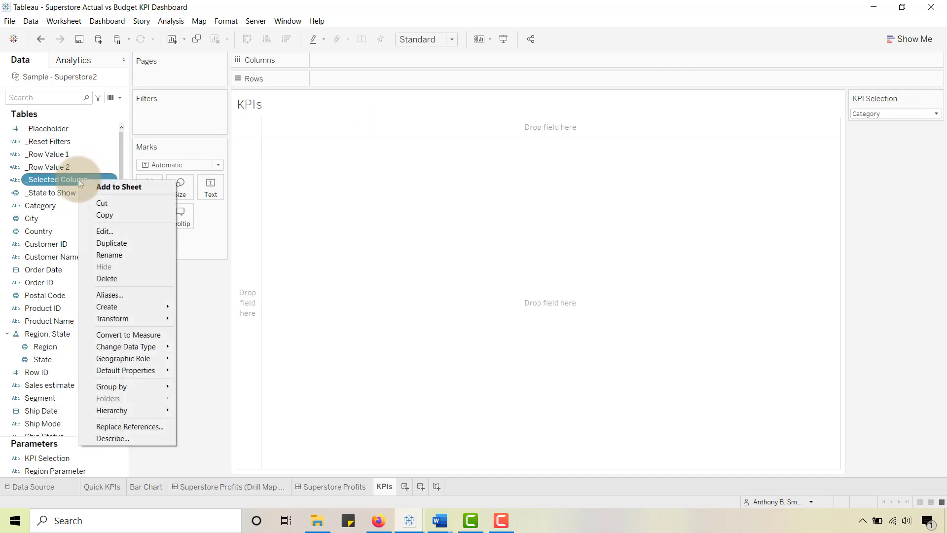
pyautogui.click(105, 152)
pyautogui.click(119, 98)
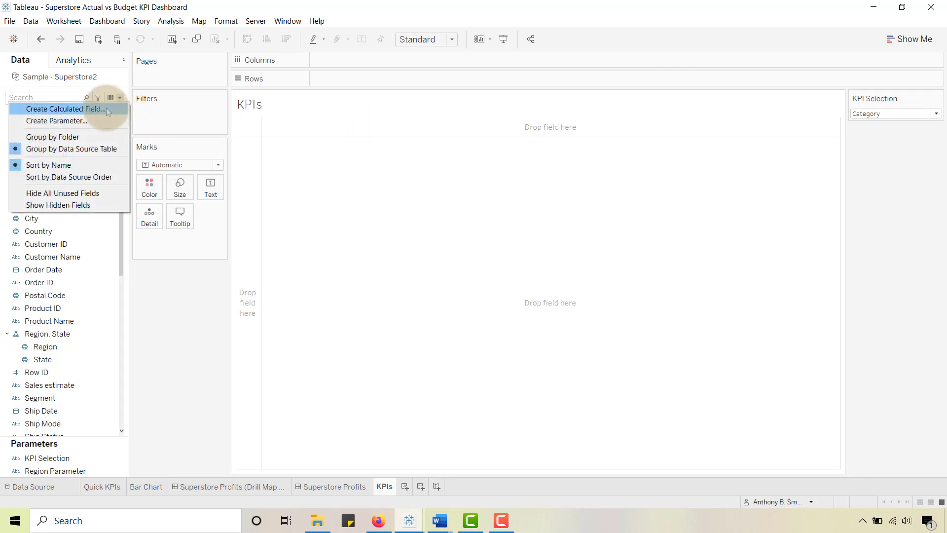
pyautogui.click(137, 291)
pyautogui.click(64, 181)
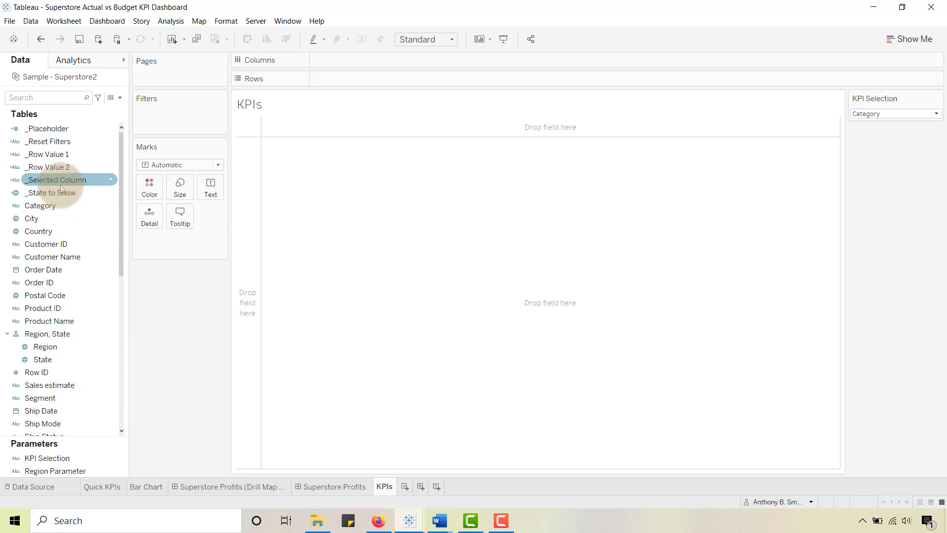
pyautogui.click(65, 185)
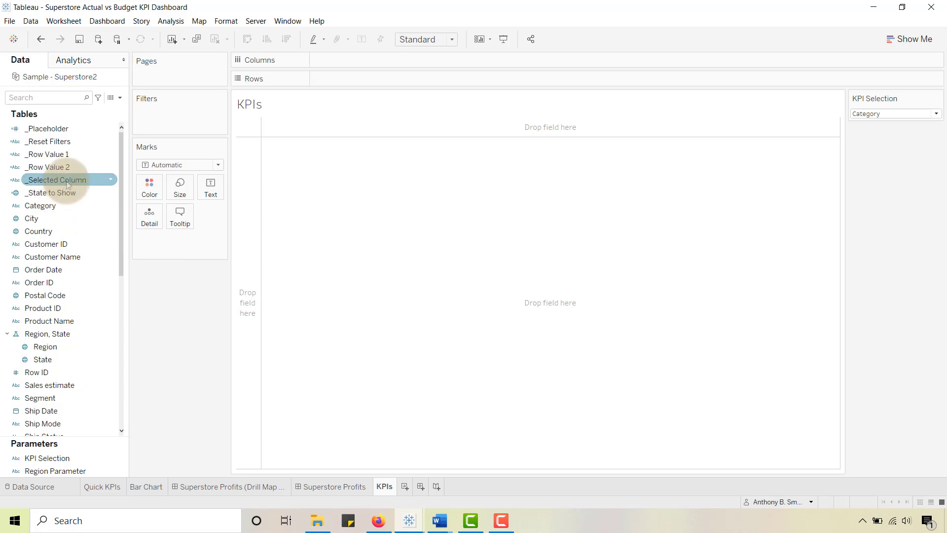
pyautogui.rightClick(67, 185)
pyautogui.click(98, 235)
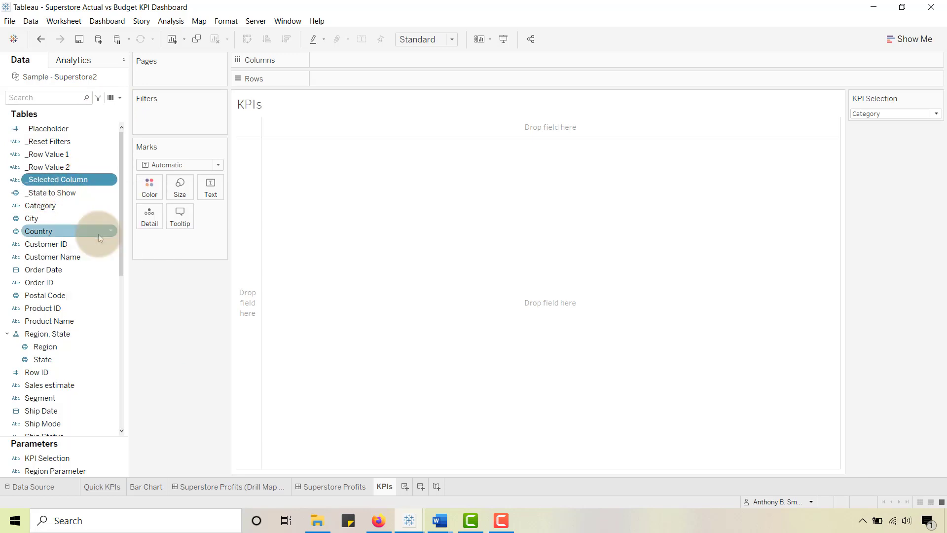
pyautogui.moveTo(245, 128); pyautogui.dragTo(472, 159)
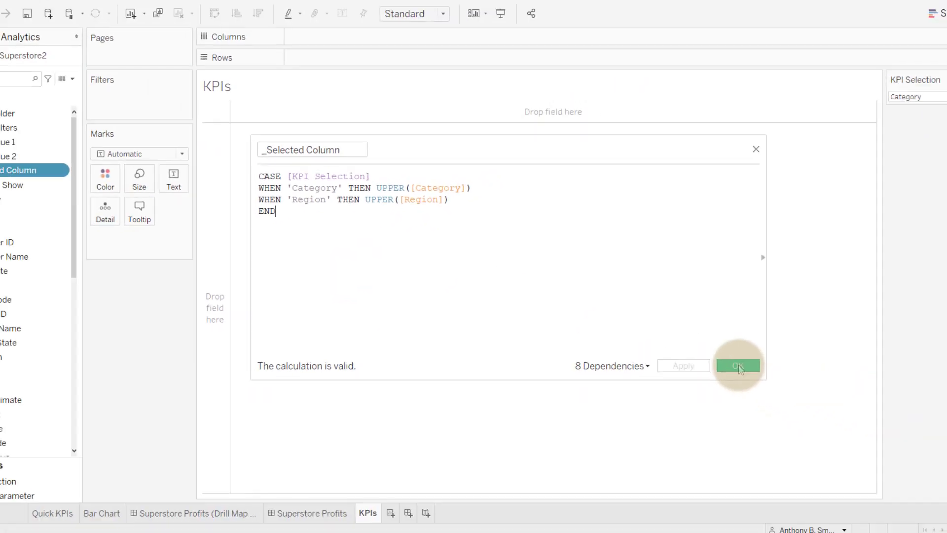
pyautogui.click(884, 428)
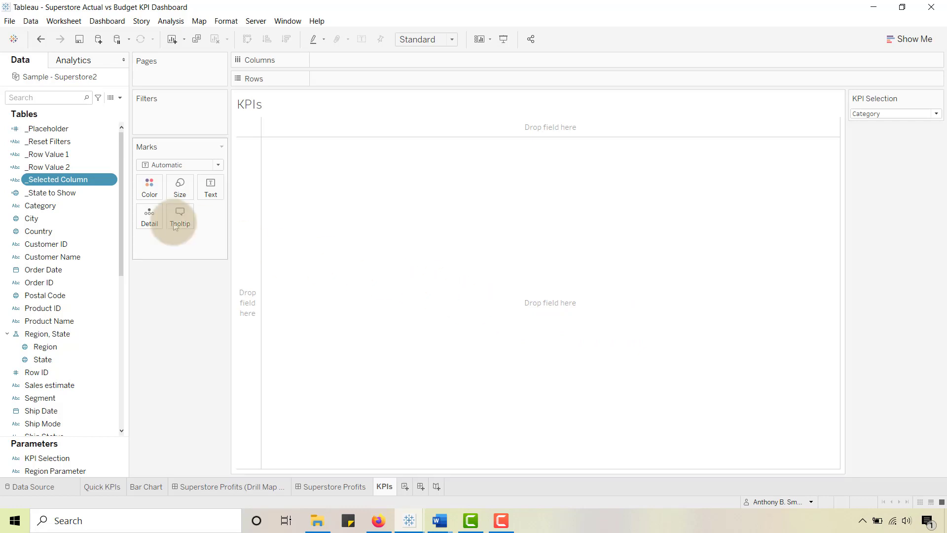
# - Place _Selected Column on Columns with enlarged table cells, and set the KPI Selection to Region
pyautogui.moveTo(63, 180); pyautogui.dragTo(361, 62)
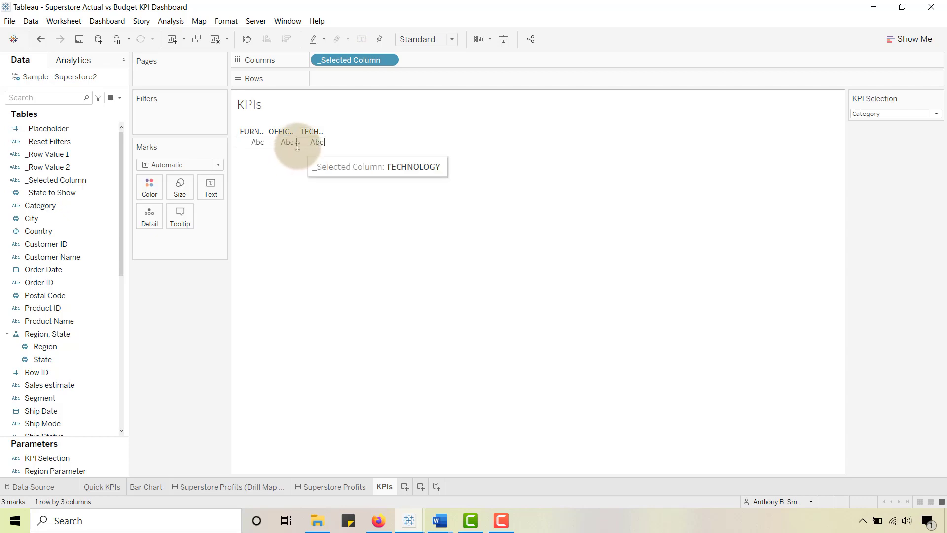
pyautogui.moveTo(296, 147); pyautogui.dragTo(372, 159)
pyautogui.click(924, 114)
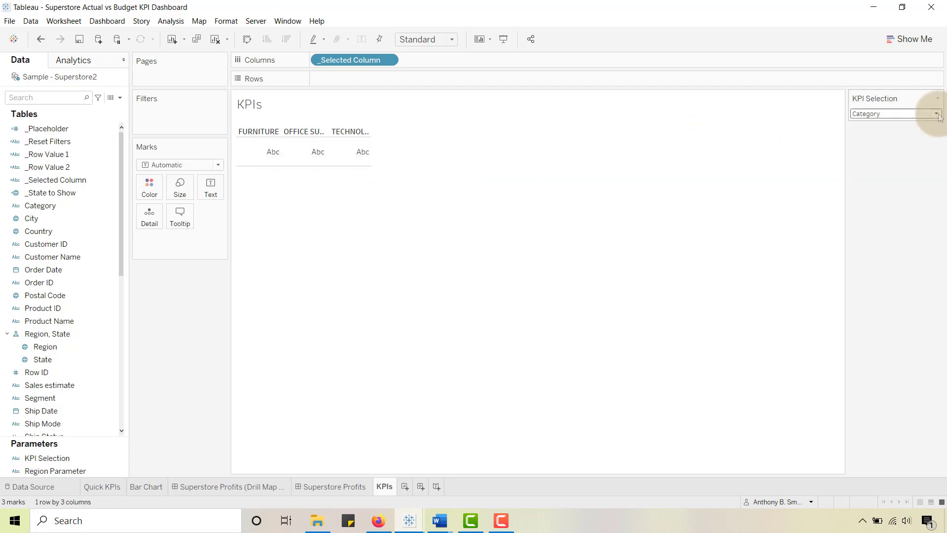
pyautogui.click(919, 133)
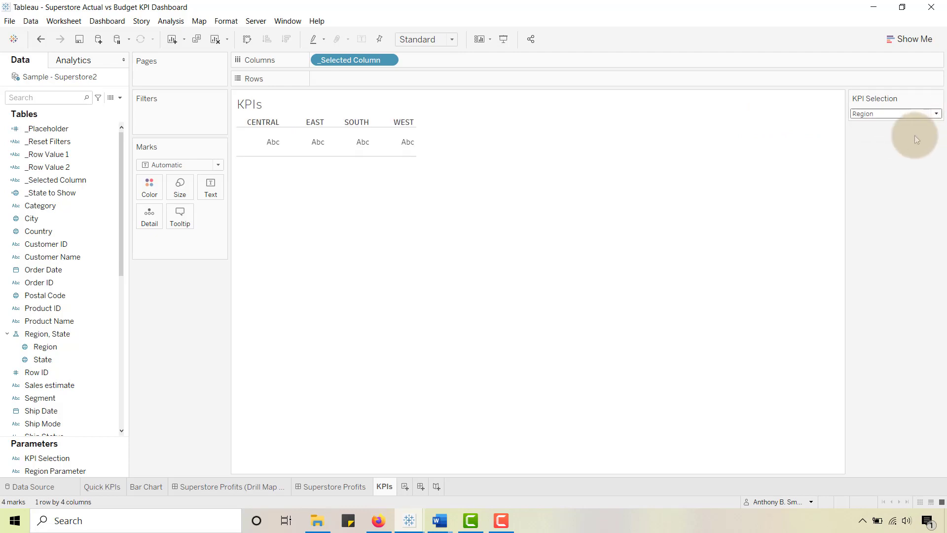
# - Fit the worksheet to Entire View and add Profit to Columns after _Selected Column
pyautogui.click(448, 39)
pyautogui.click(423, 85)
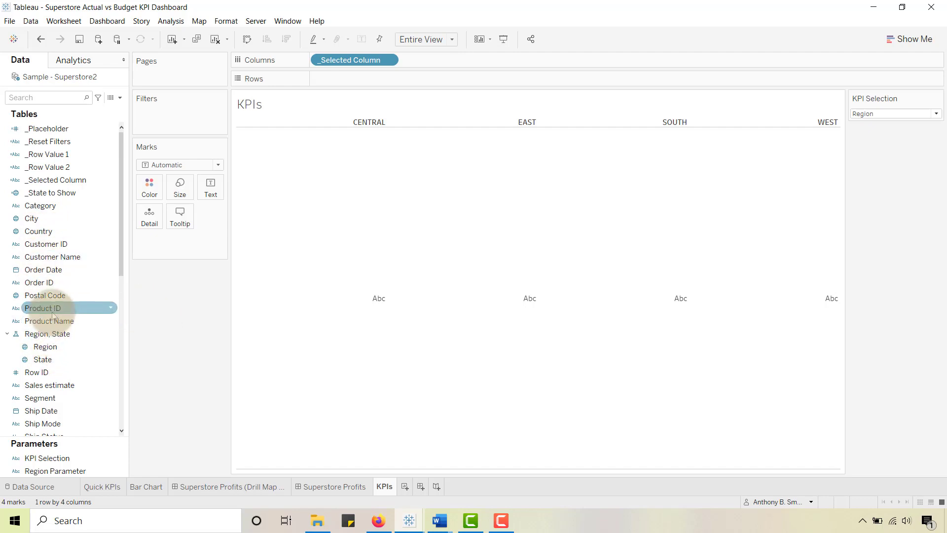
pyautogui.scroll(-6, 54, 308)
pyautogui.scroll(3, 56, 308)
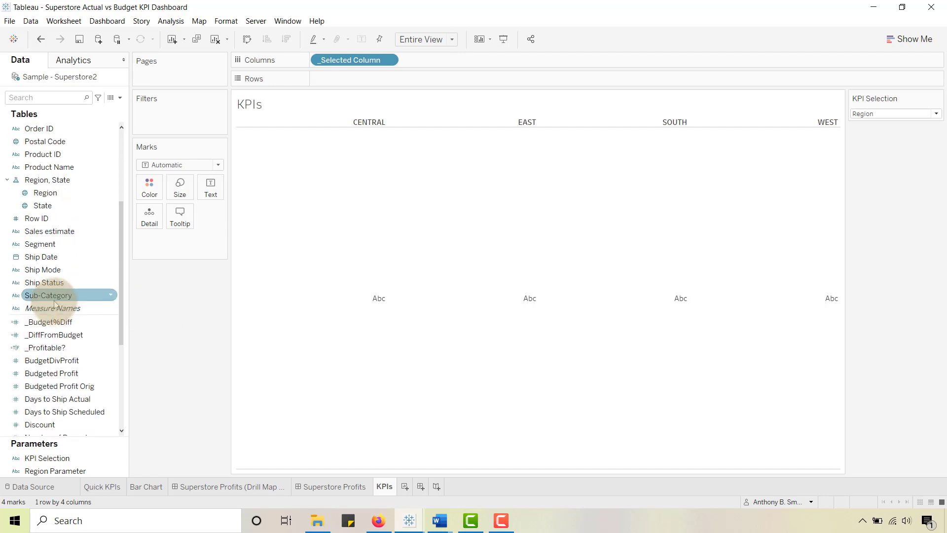
pyautogui.scroll(-9, 54, 306)
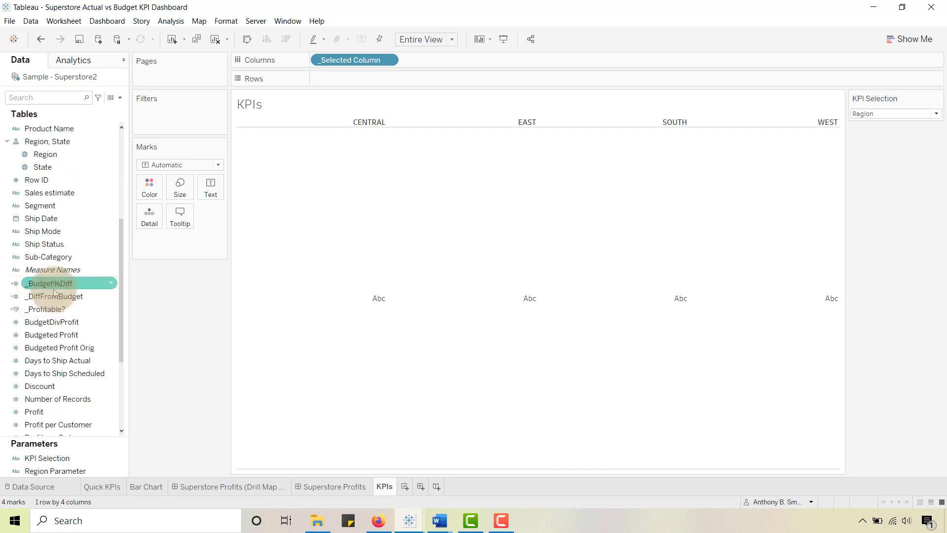
pyautogui.moveTo(45, 336); pyautogui.dragTo(434, 74)
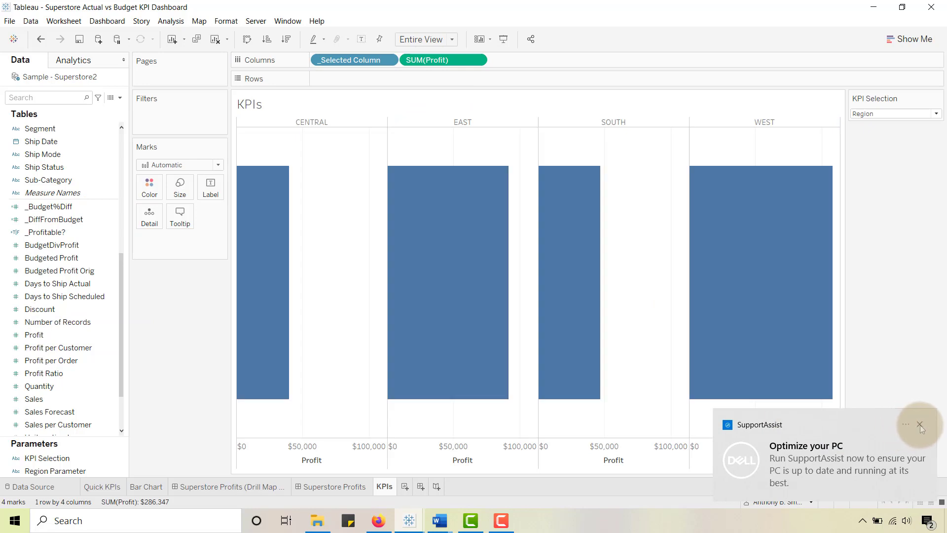
pyautogui.click(919, 424)
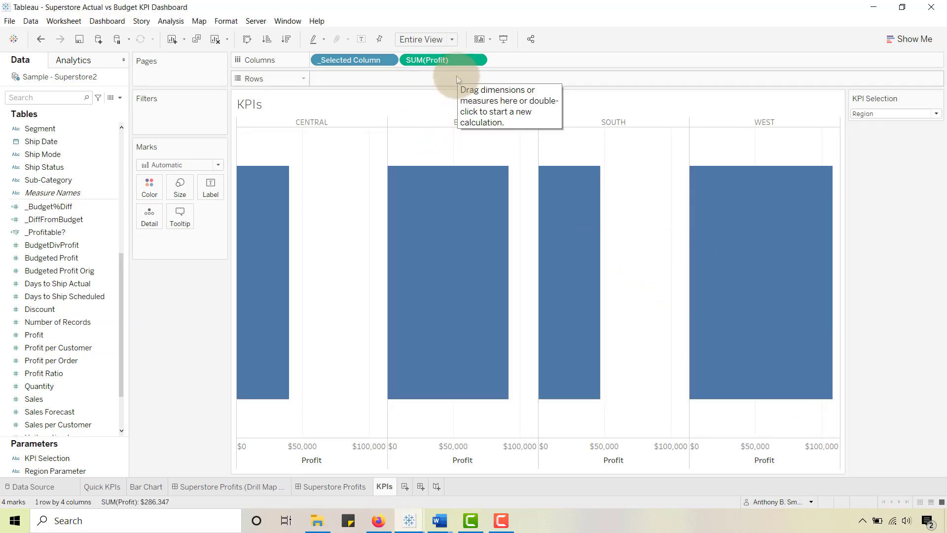
# - Convert the SUM(Profit) field on Columns to discrete
pyautogui.click(477, 59)
pyautogui.click(437, 187)
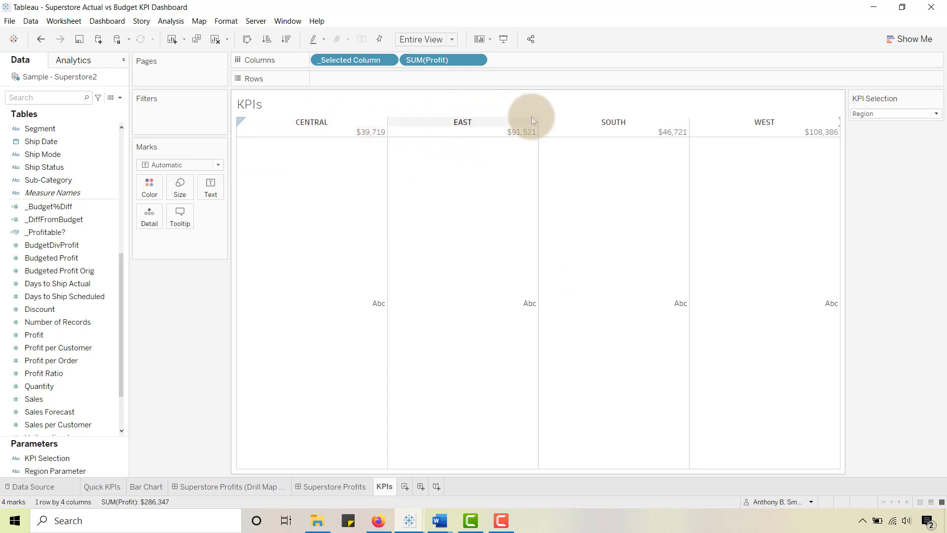
pyautogui.click(496, 132)
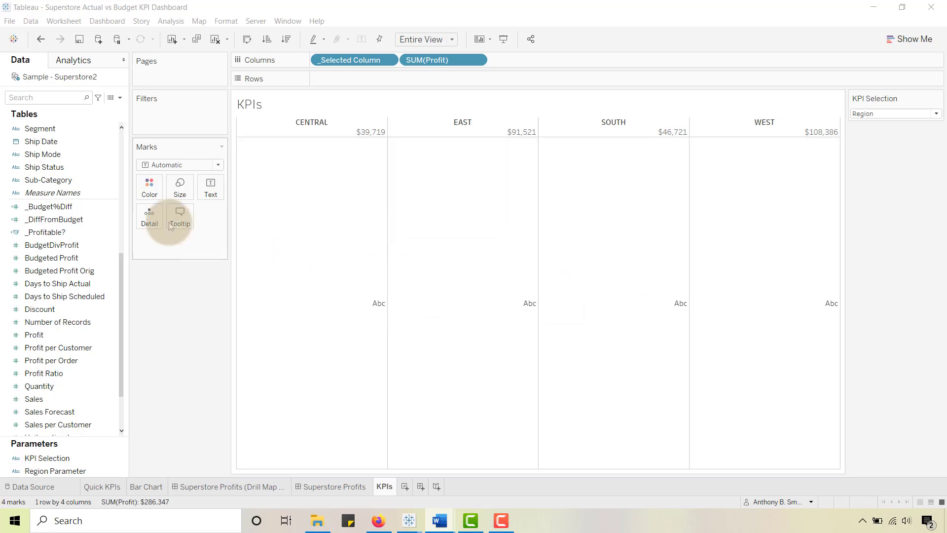
# - Look through the data fields and search them for "_" to narrow the list to the prefixed calculated fields
pyautogui.click(84, 192)
pyautogui.scroll(-2, 84, 332)
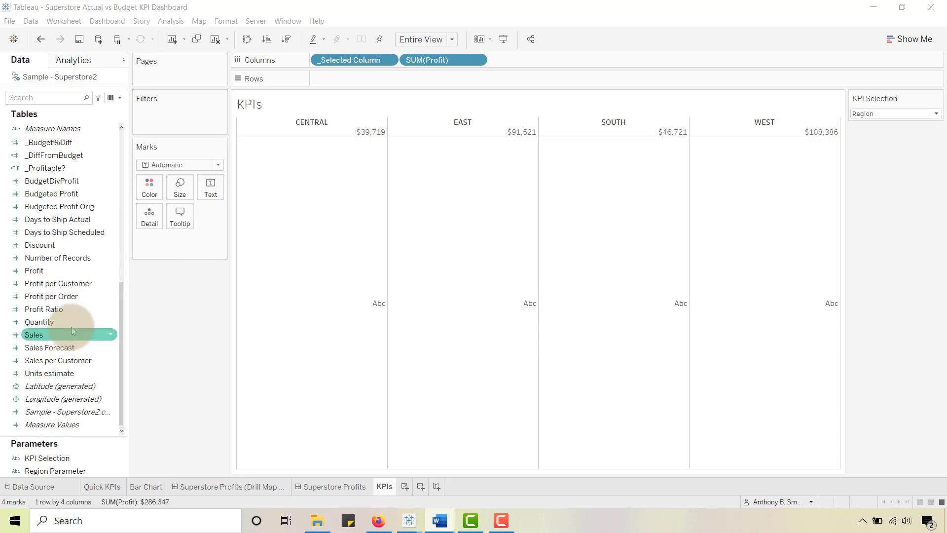
pyautogui.scroll(2, 79, 320)
pyautogui.scroll(7, 78, 311)
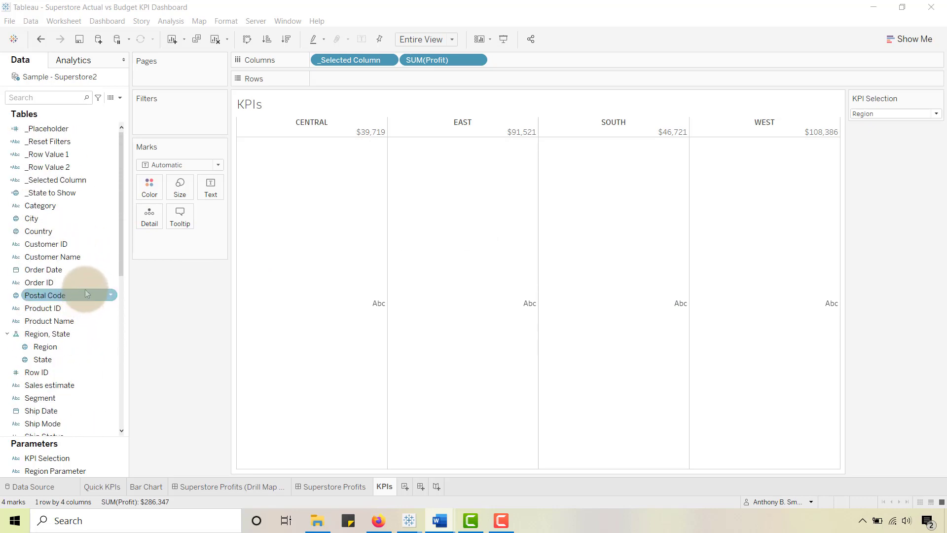
pyautogui.click(57, 180)
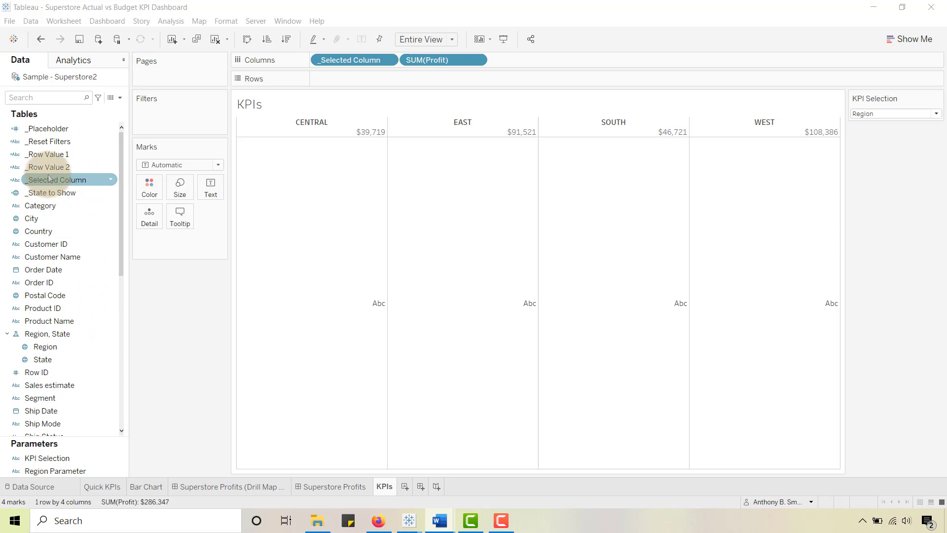
pyautogui.click(56, 193)
pyautogui.click(57, 205)
pyautogui.click(65, 154)
pyautogui.click(53, 96)
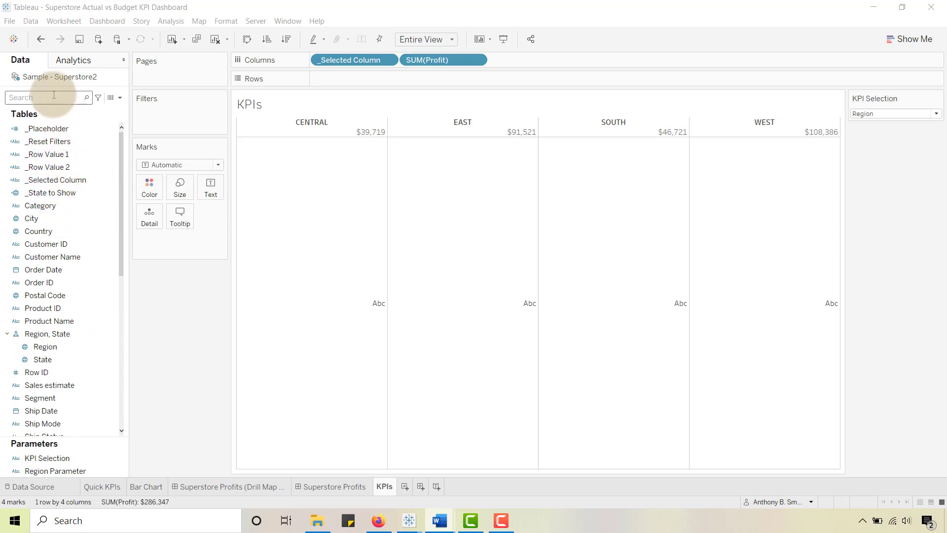
pyautogui.write('_')
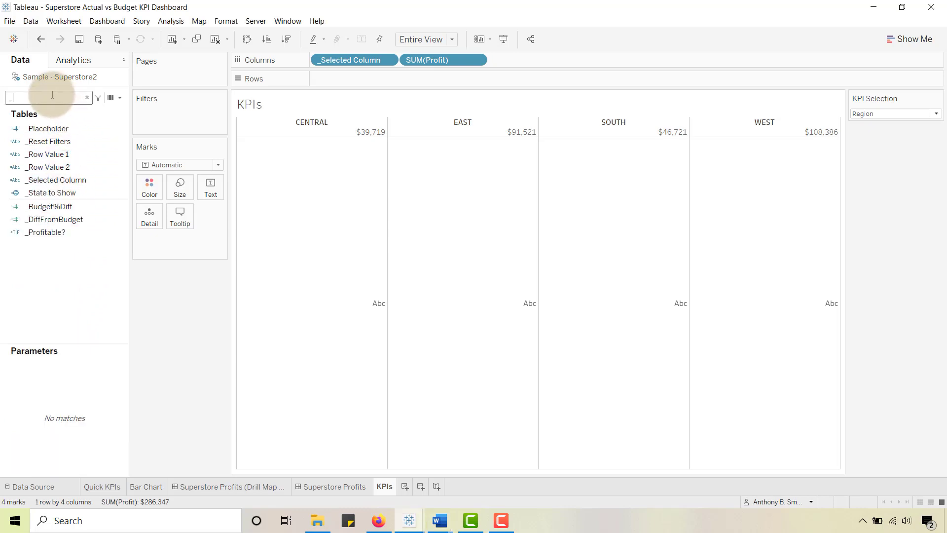
# - Examine the _Profitable? calculation's formula, then color the worksheet's marks by _Profitable?
pyautogui.rightClick(44, 231)
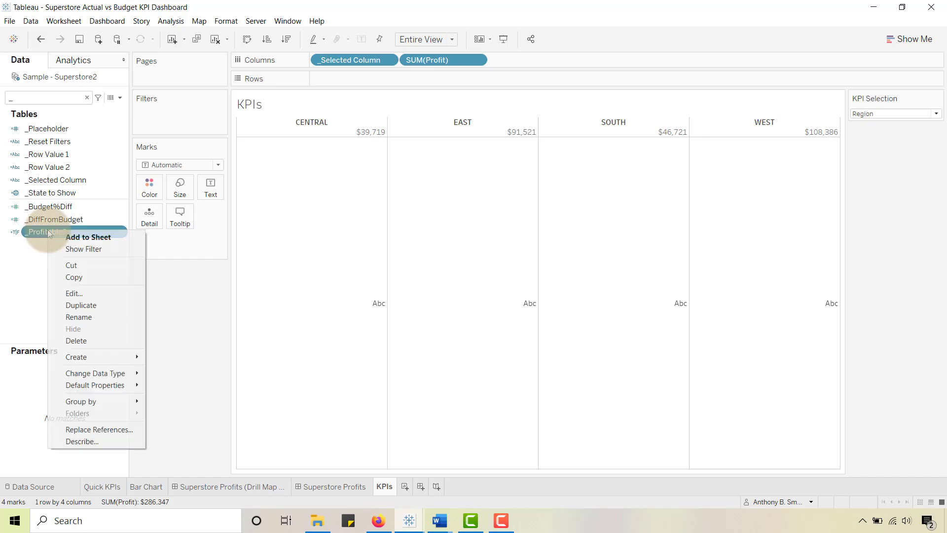
pyautogui.click(75, 294)
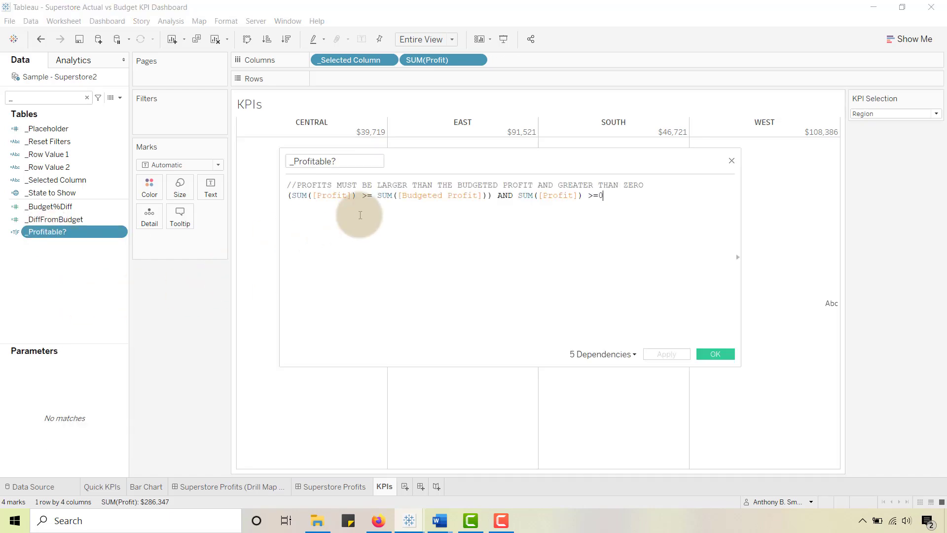
pyautogui.moveTo(457, 152); pyautogui.dragTo(512, 212)
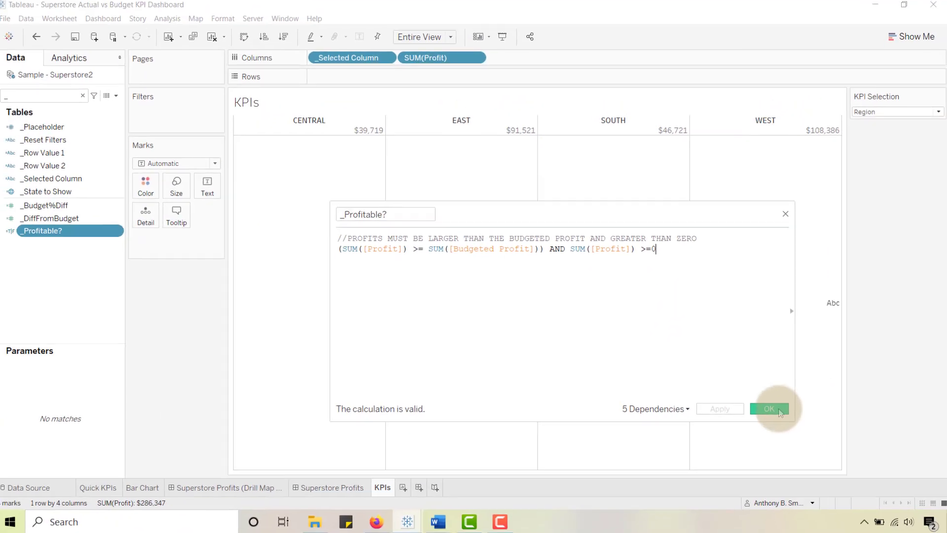
pyautogui.click(878, 449)
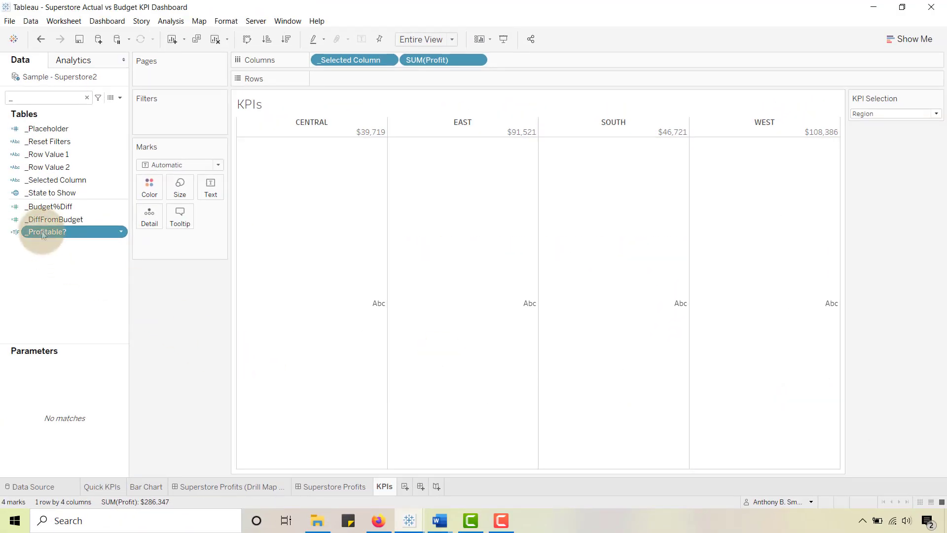
pyautogui.moveTo(43, 235); pyautogui.dragTo(155, 196)
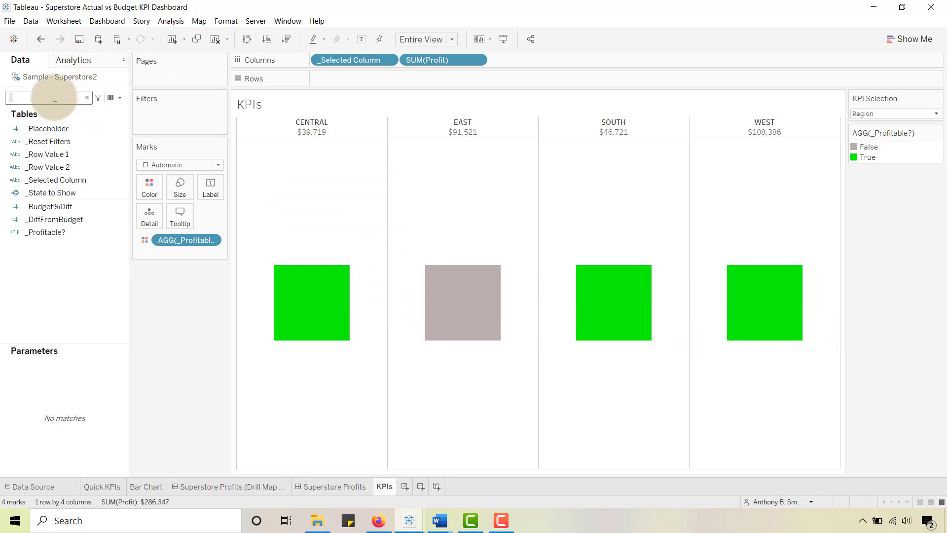
# - Reset the data field search to "_" and examine the formula of the _Budget%Diff calculation
pyautogui.press('BackSpace')
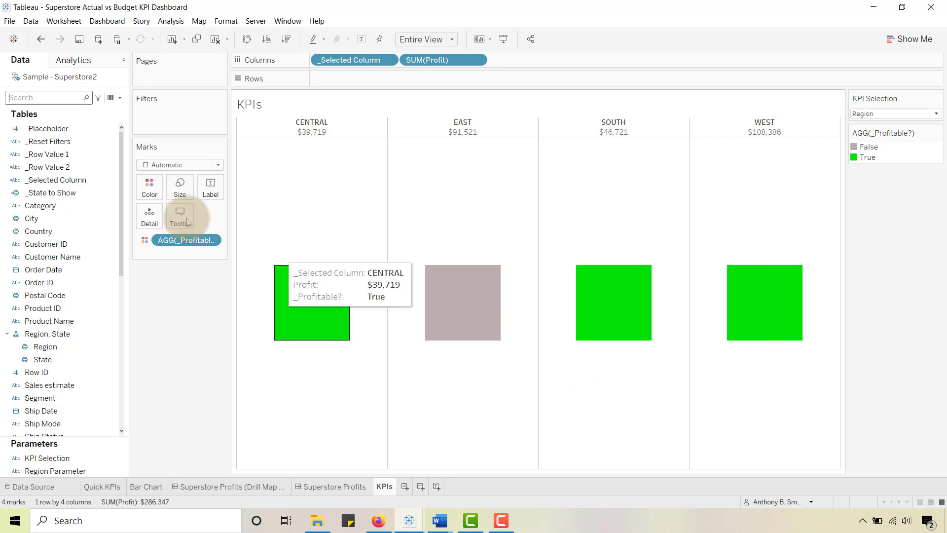
pyautogui.click(57, 192)
pyautogui.click(54, 100)
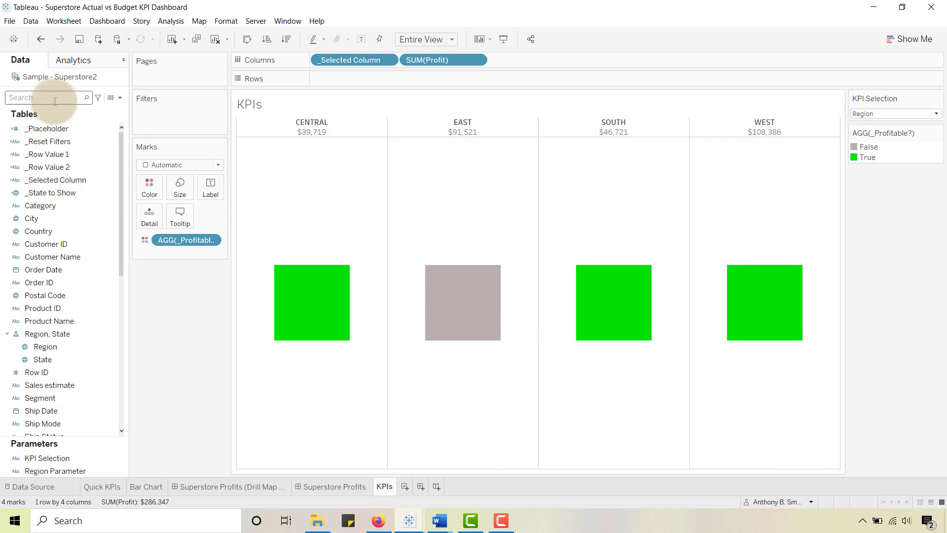
pyautogui.write('_')
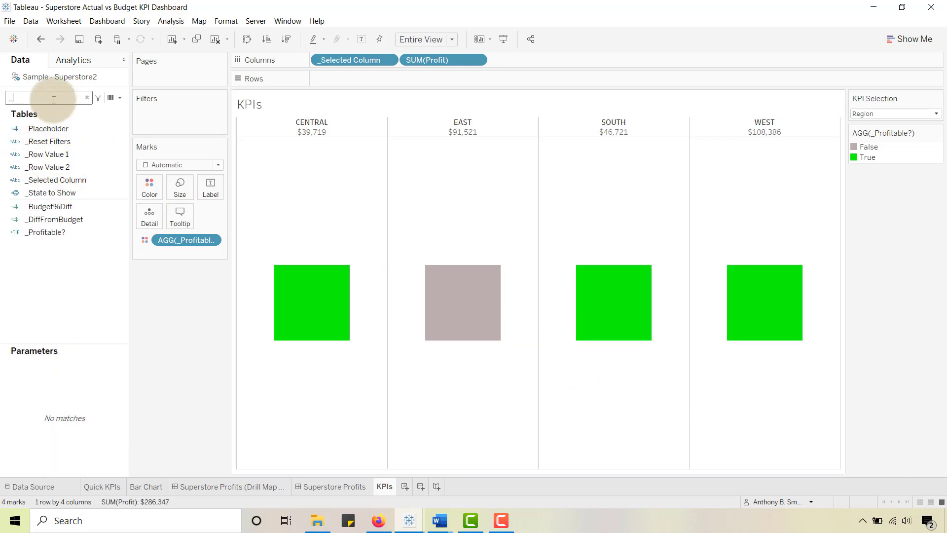
pyautogui.click(29, 220)
pyautogui.click(49, 209)
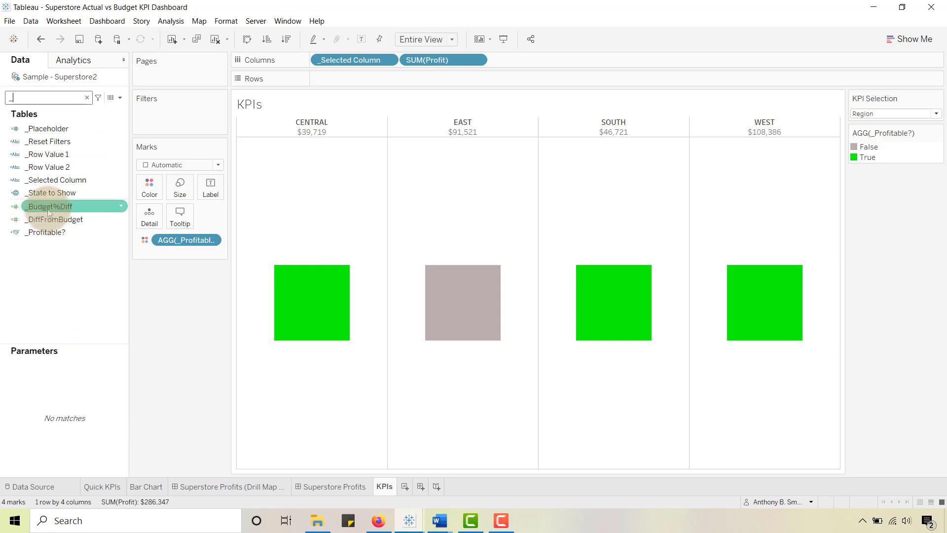
pyautogui.rightClick(44, 210)
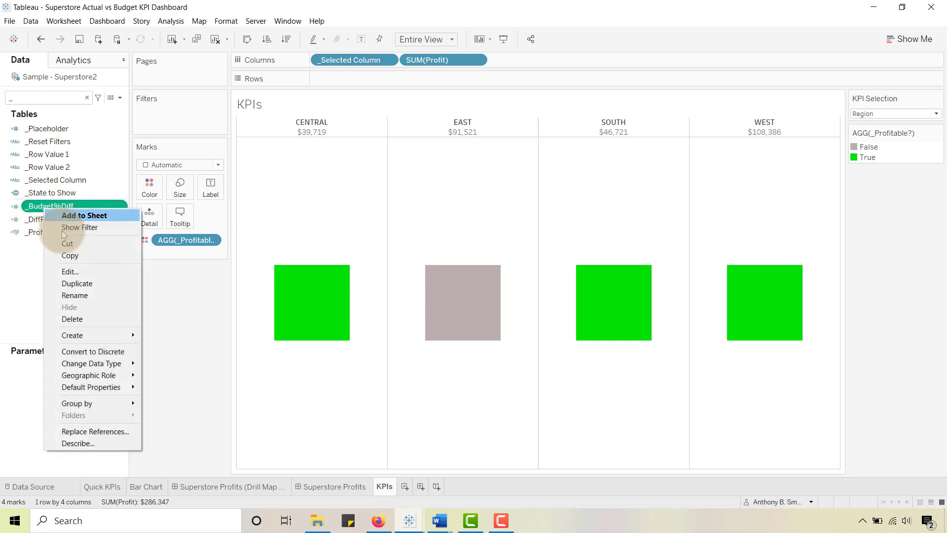
pyautogui.click(74, 268)
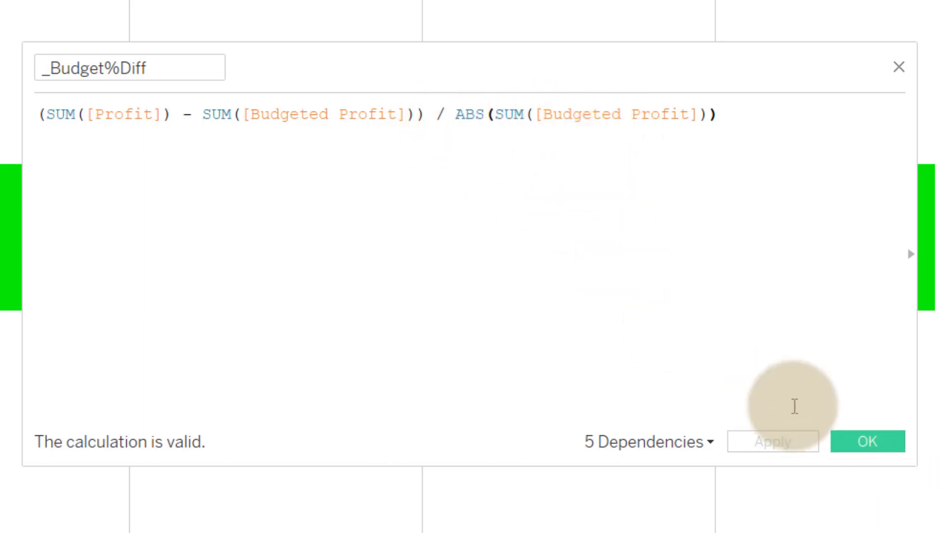
pyautogui.click(852, 442)
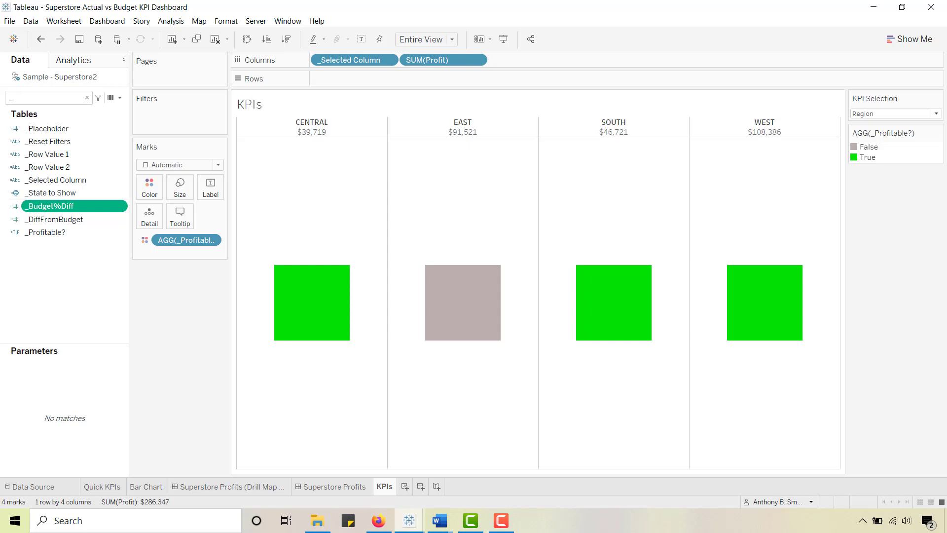
# - Format the _Selected Column header labels in bold, black Tableau Medium at a larger font size
pyautogui.rightClick(309, 123)
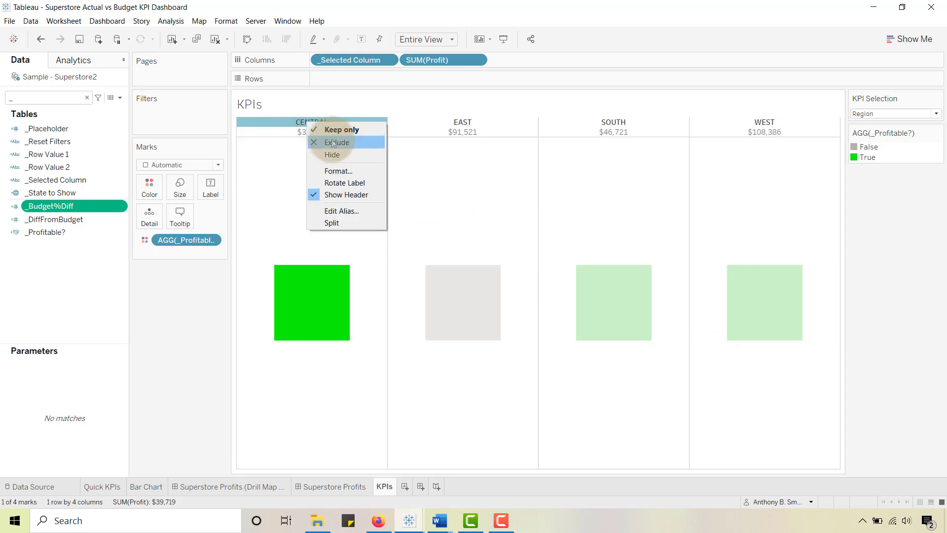
pyautogui.click(325, 171)
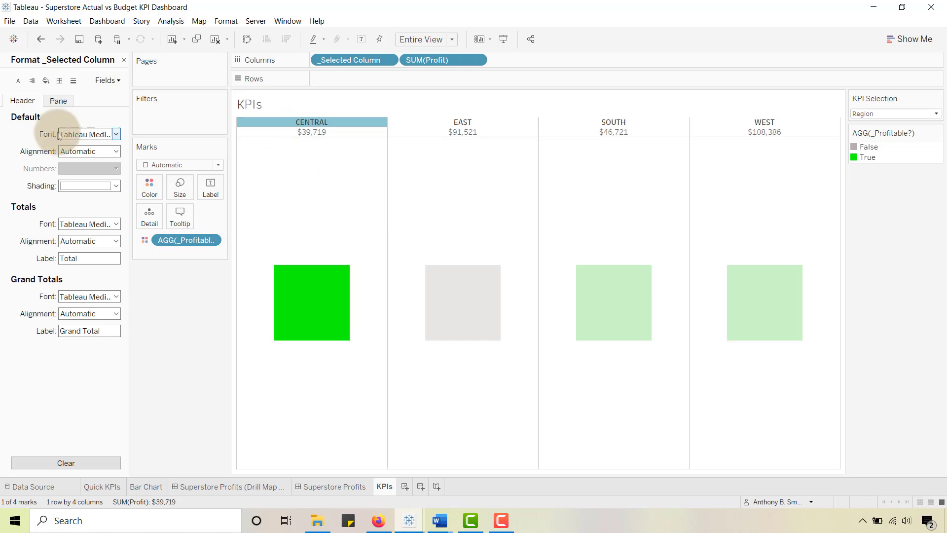
pyautogui.click(116, 151)
pyautogui.click(116, 150)
pyautogui.click(115, 134)
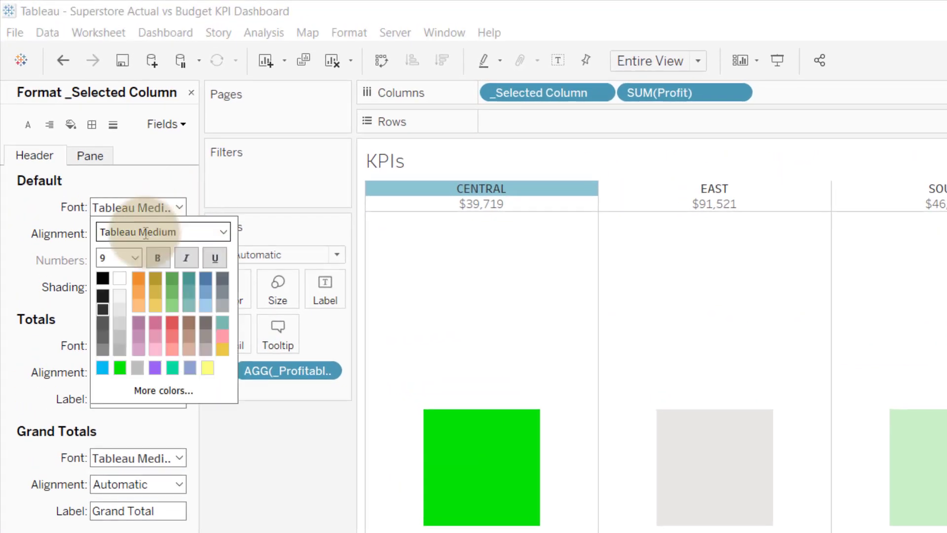
pyautogui.click(158, 260)
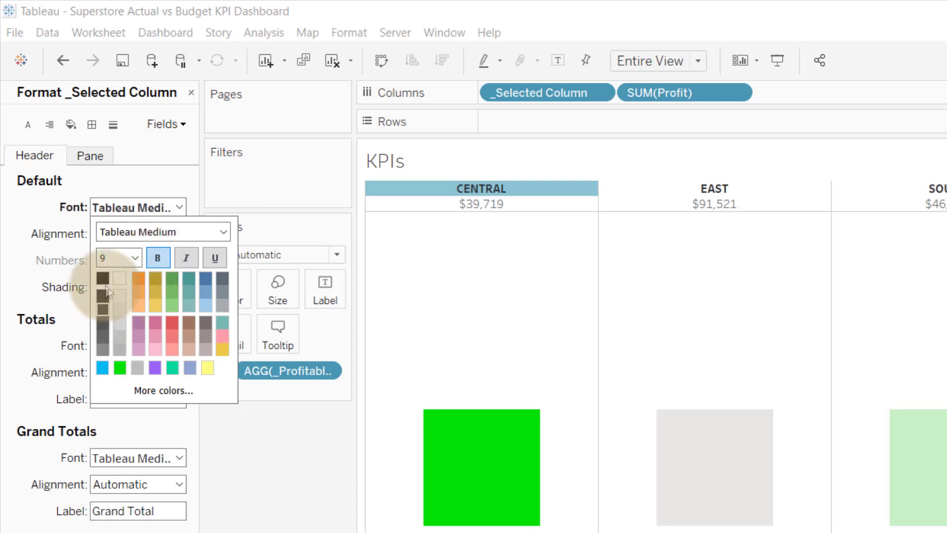
pyautogui.click(135, 258)
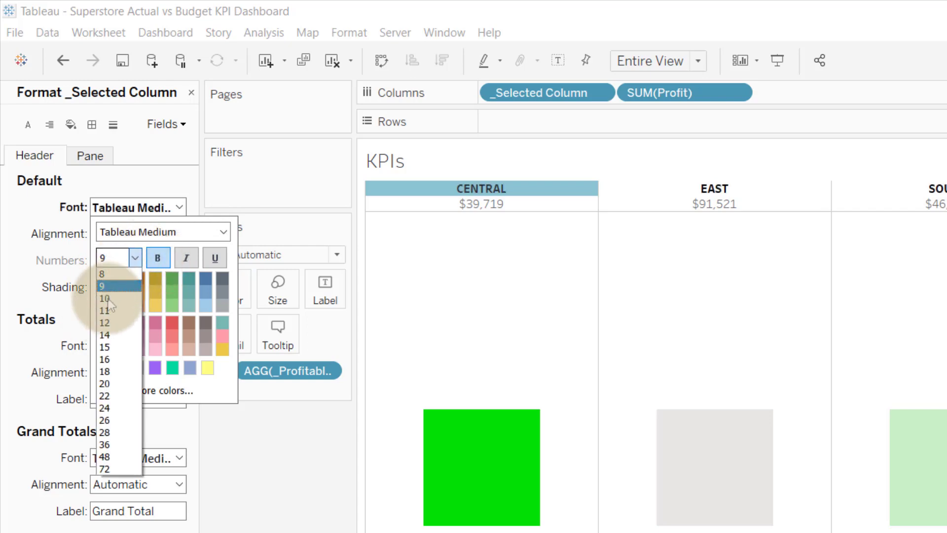
pyautogui.click(111, 339)
pyautogui.moveTo(406, 321)
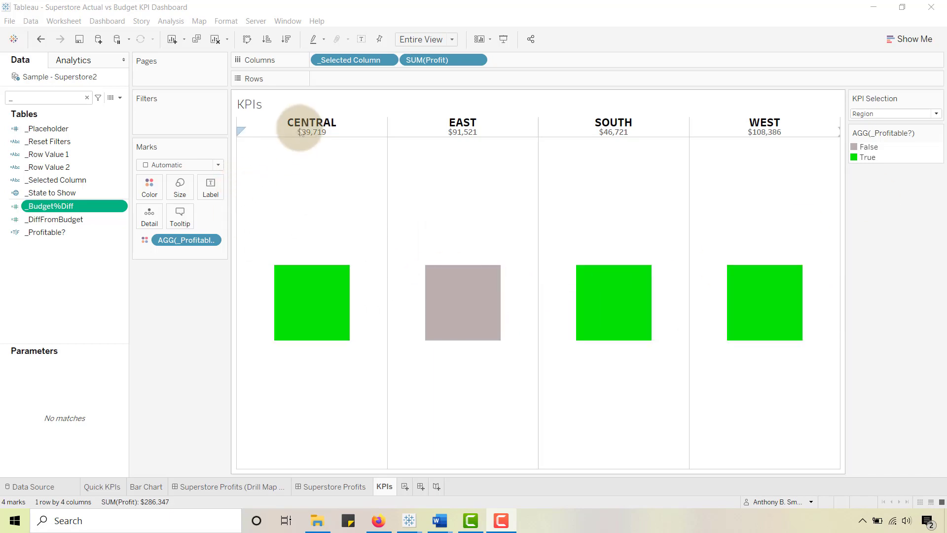
# - Format the SUM(Profit) header values as bold at size 32, and adjust the header row's height to fit them
pyautogui.rightClick(315, 135)
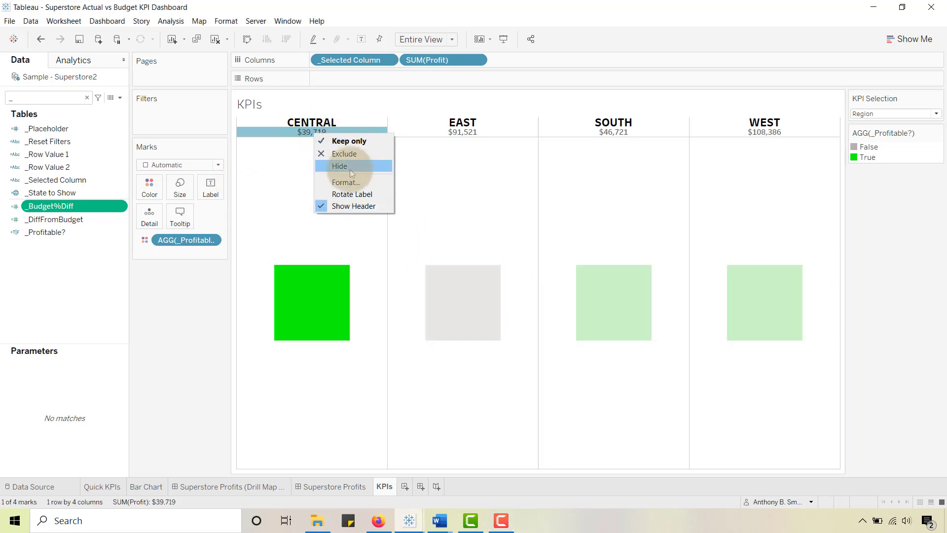
pyautogui.click(349, 184)
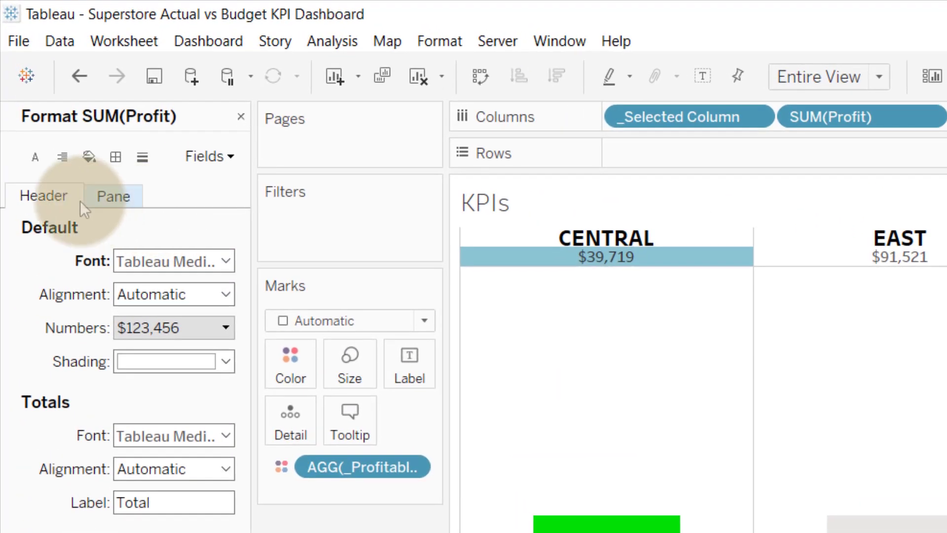
pyautogui.click(224, 260)
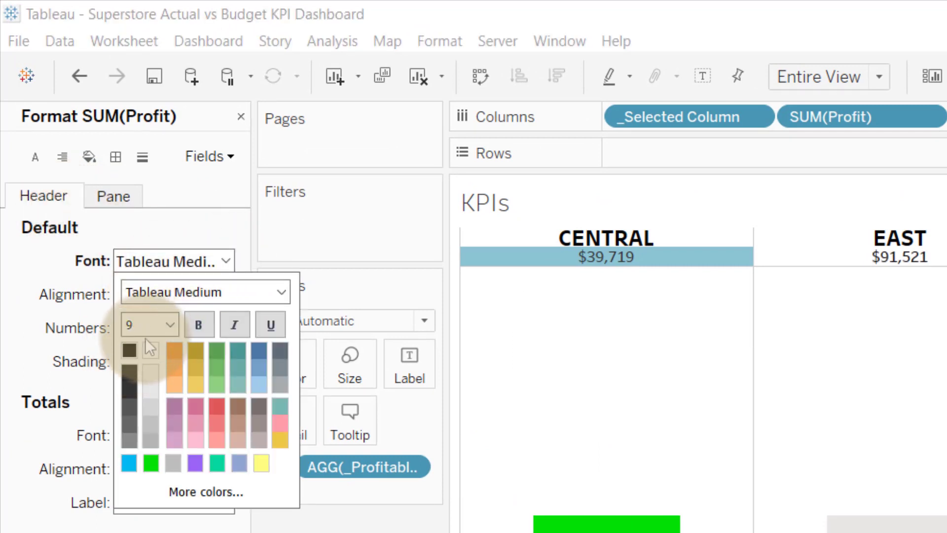
pyautogui.click(201, 327)
pyautogui.click(171, 325)
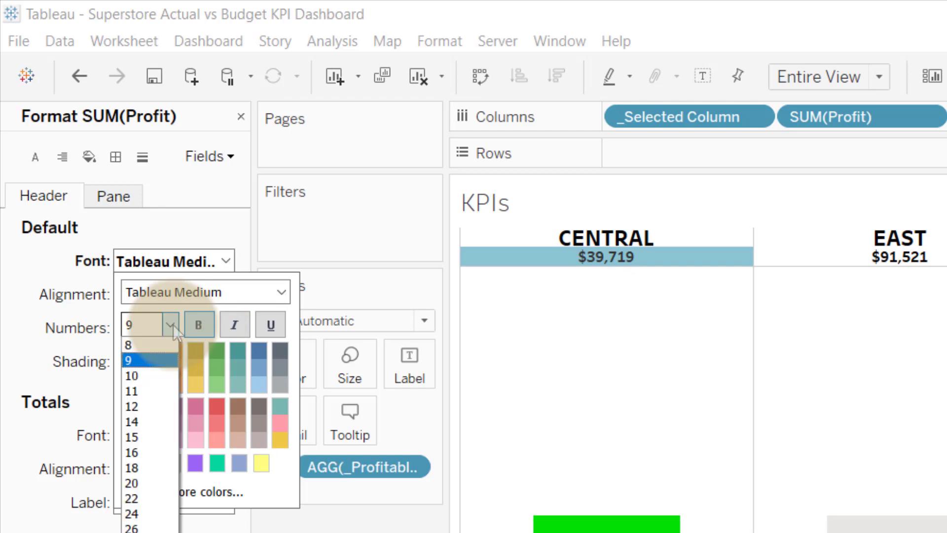
pyautogui.click(132, 492)
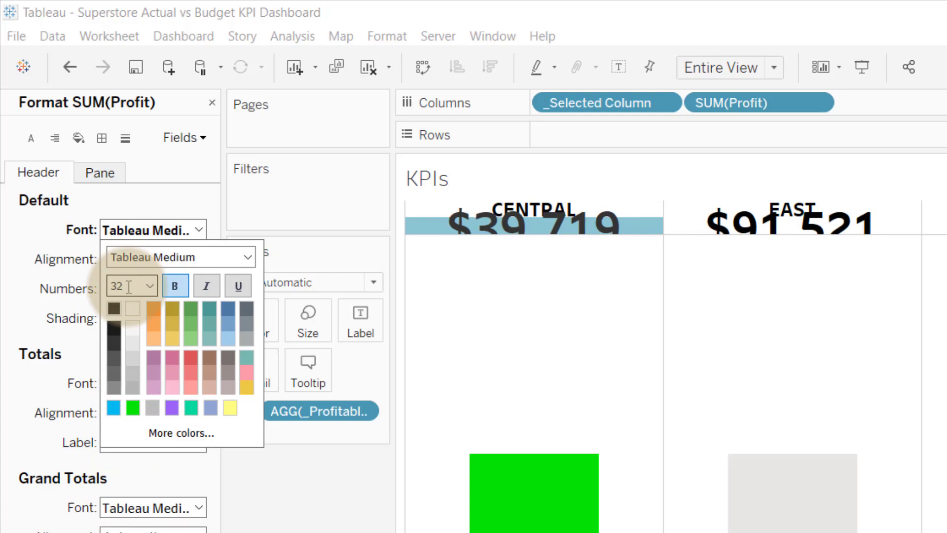
pyautogui.click(484, 281)
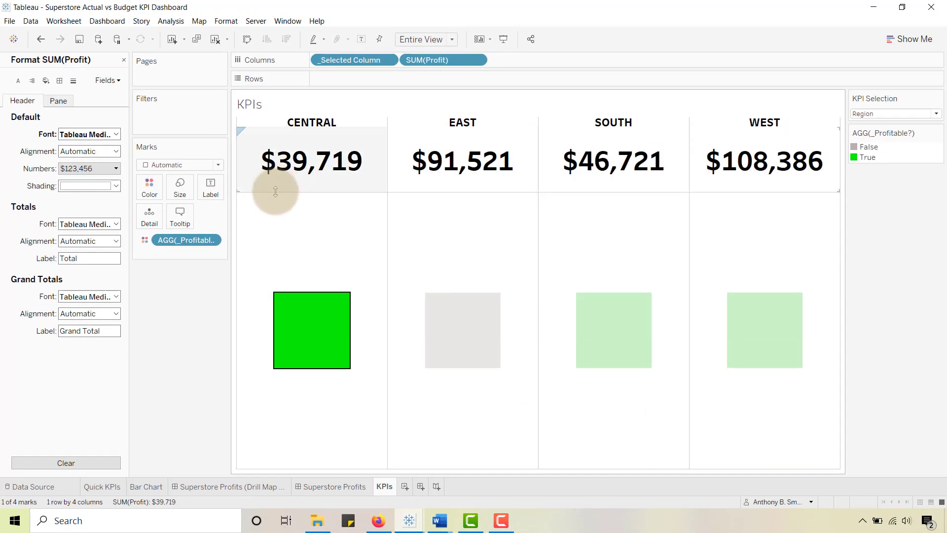
pyautogui.moveTo(274, 179); pyautogui.dragTo(275, 176)
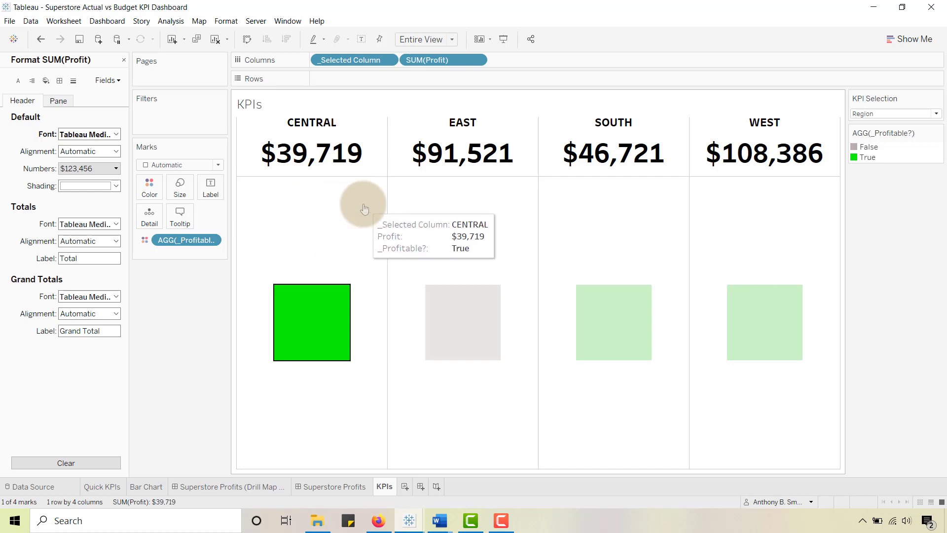
# - Close the formatting settings, show _Budget%Diff as the marks' text, and clear the mark selection
pyautogui.click(123, 60)
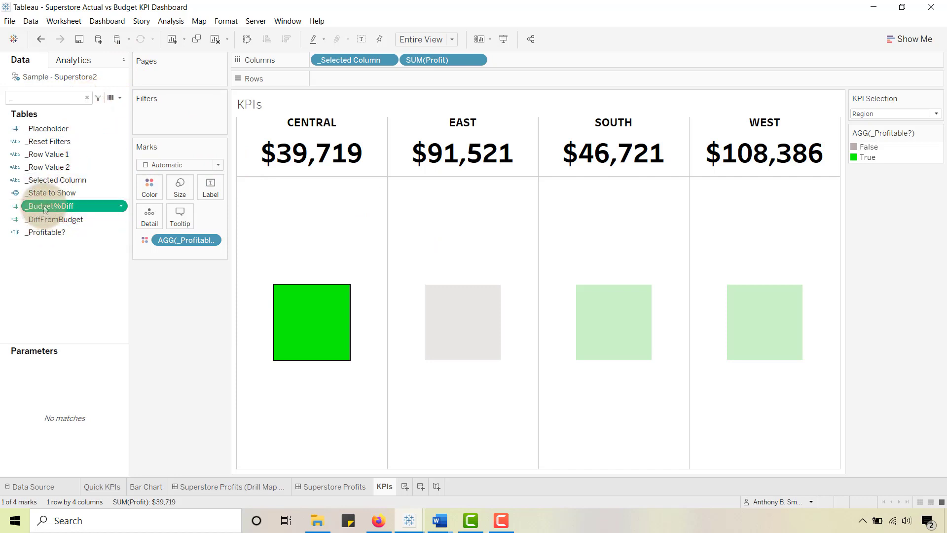
pyautogui.moveTo(44, 208); pyautogui.dragTo(208, 188)
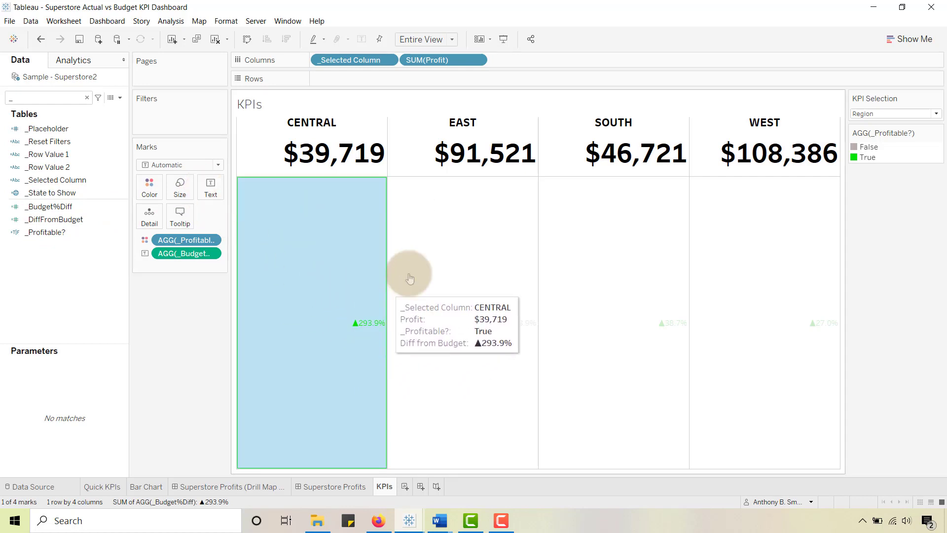
pyautogui.click(845, 324)
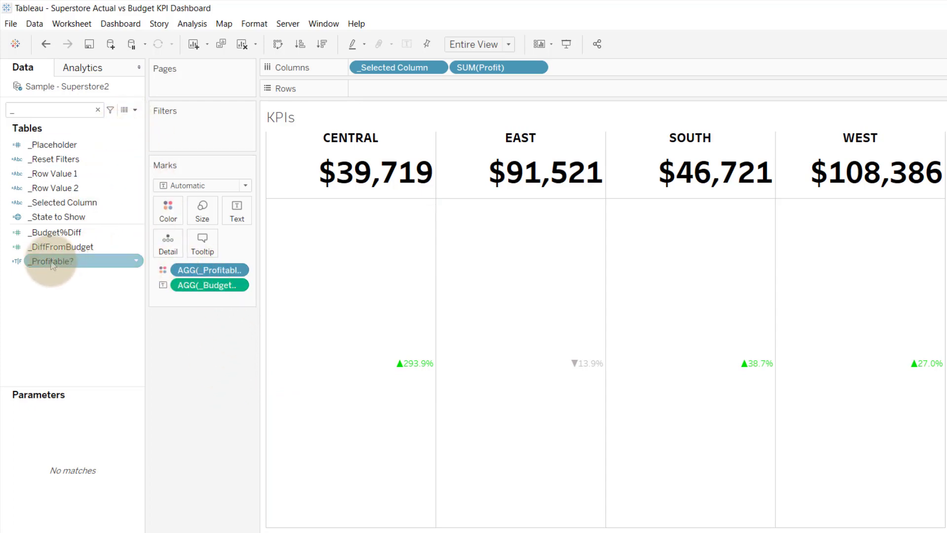
# - Examine the custom default number format of _Budget%Diff, including its positive, negative and zero parts, and close it without changes
pyautogui.rightClick(57, 235)
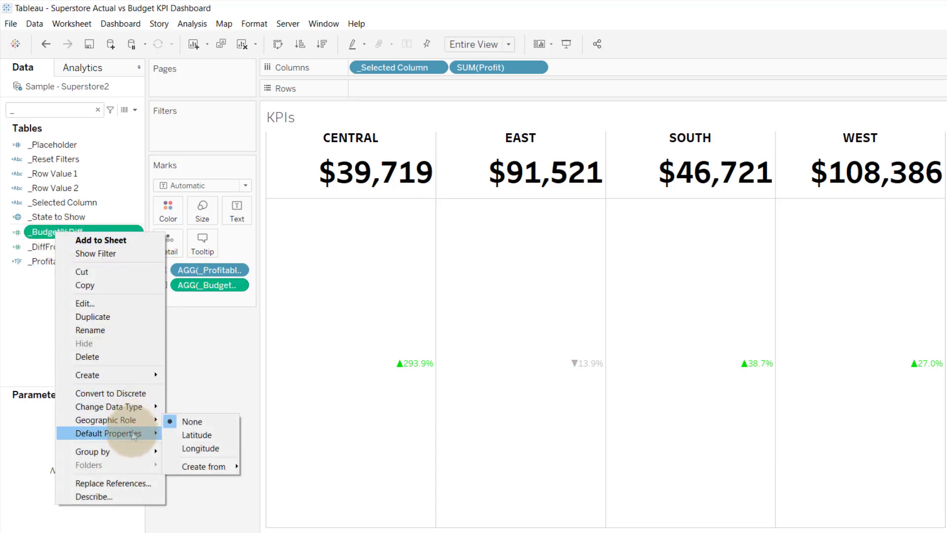
pyautogui.moveTo(133, 434)
pyautogui.click(212, 461)
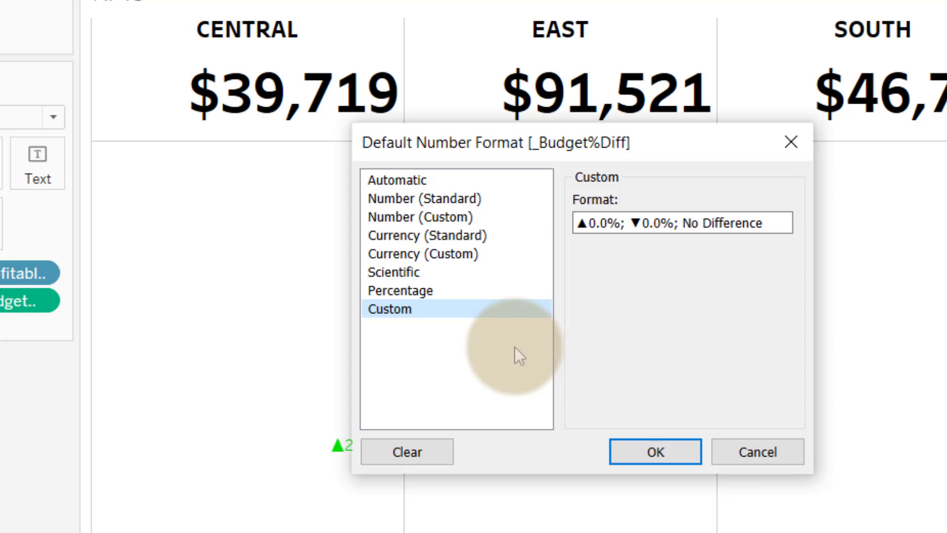
pyautogui.click(625, 223)
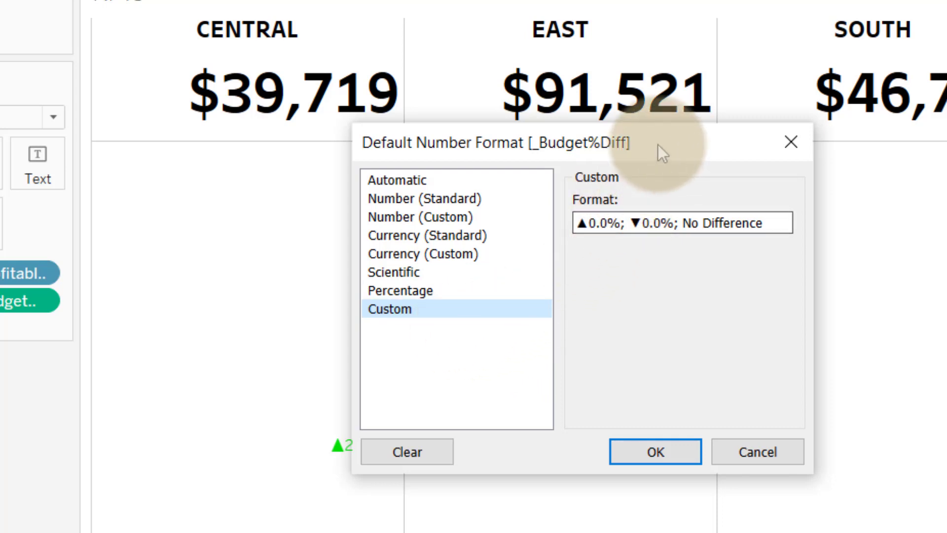
pyautogui.moveTo(656, 150); pyautogui.dragTo(516, 246)
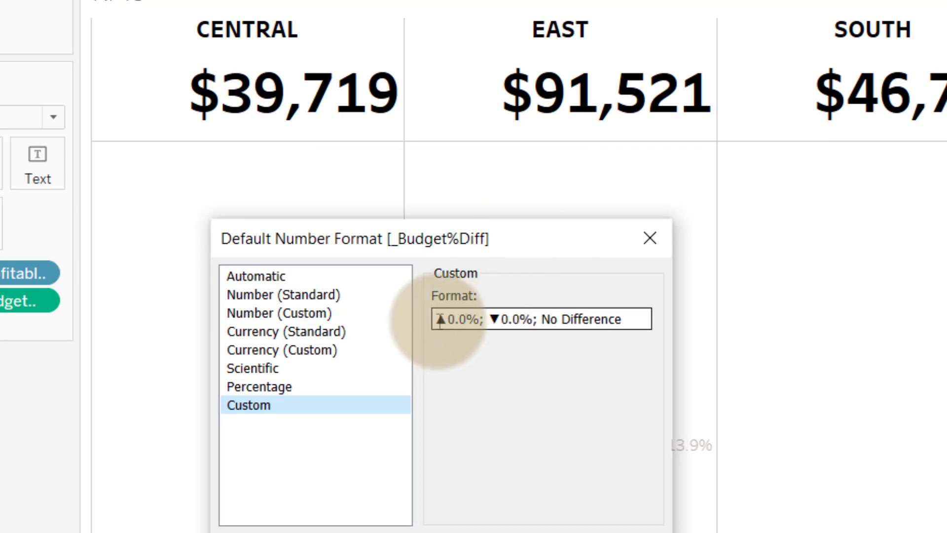
pyautogui.moveTo(438, 319); pyautogui.dragTo(480, 321)
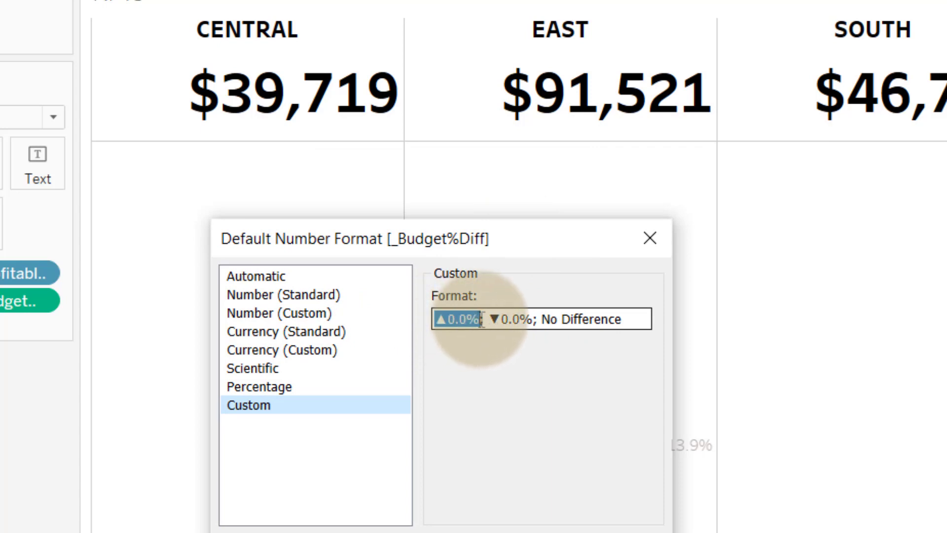
pyautogui.click(456, 323)
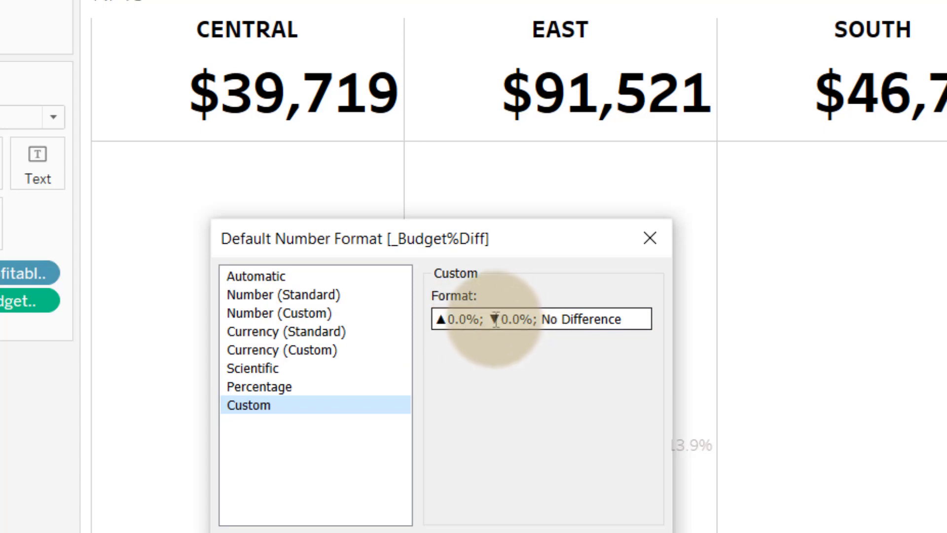
pyautogui.moveTo(490, 319); pyautogui.dragTo(501, 318)
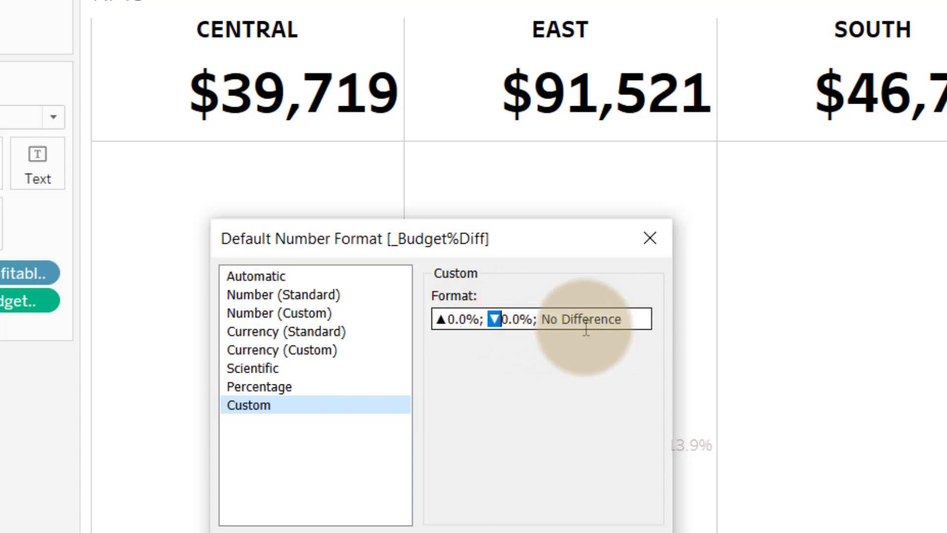
pyautogui.doubleClick(440, 321)
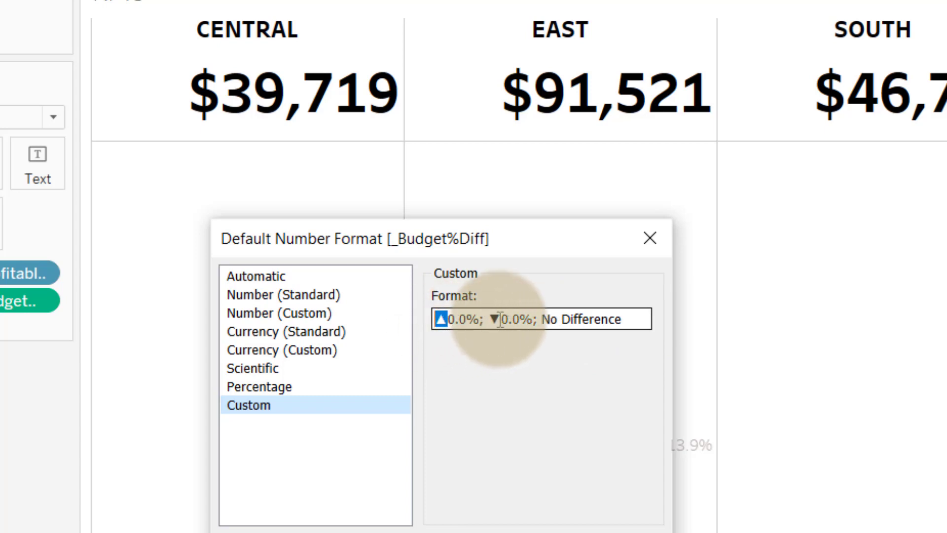
pyautogui.moveTo(499, 320); pyautogui.dragTo(490, 322)
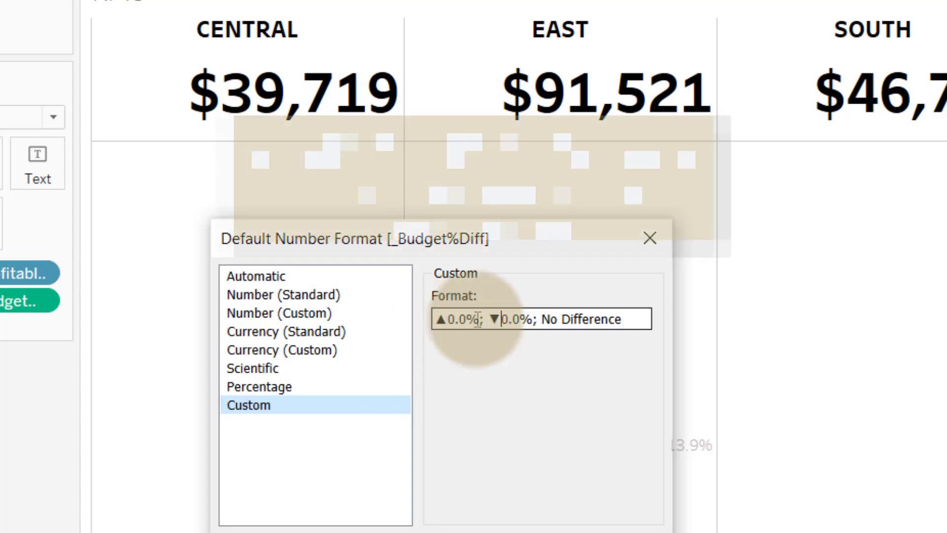
pyautogui.click(501, 319)
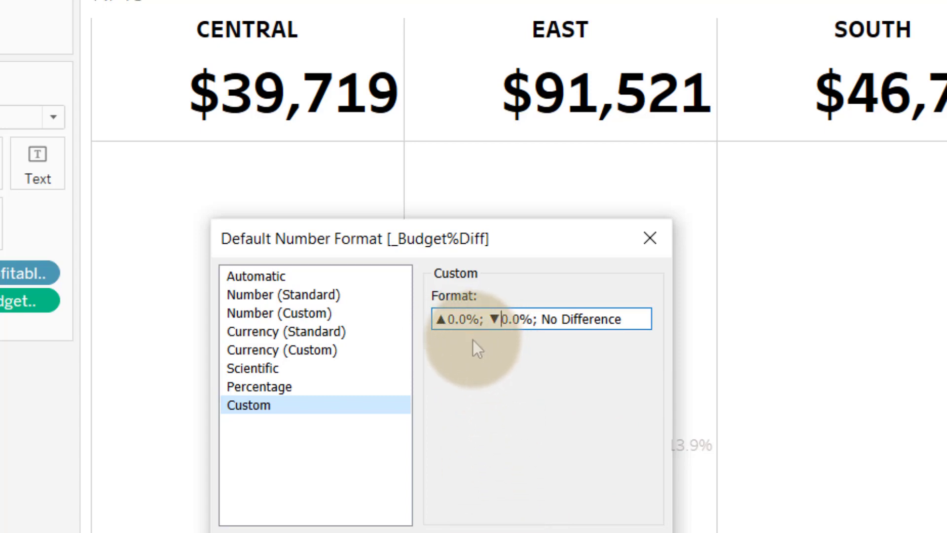
pyautogui.click(645, 241)
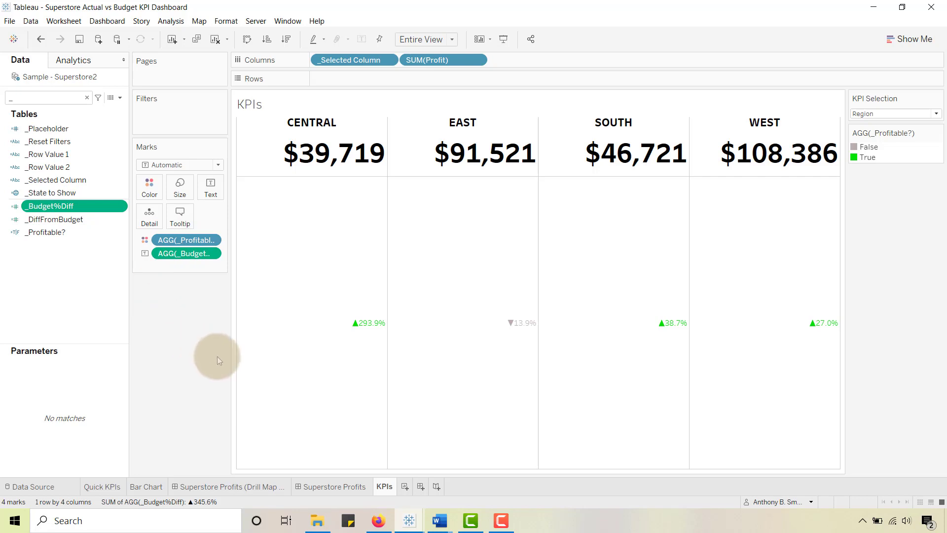
pyautogui.moveTo(290, 318)
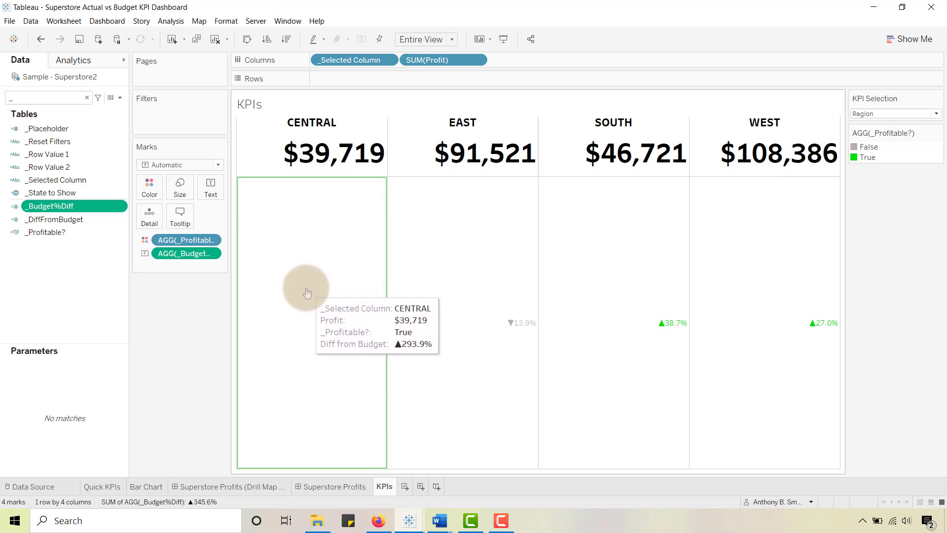
pyautogui.rightClick(306, 293)
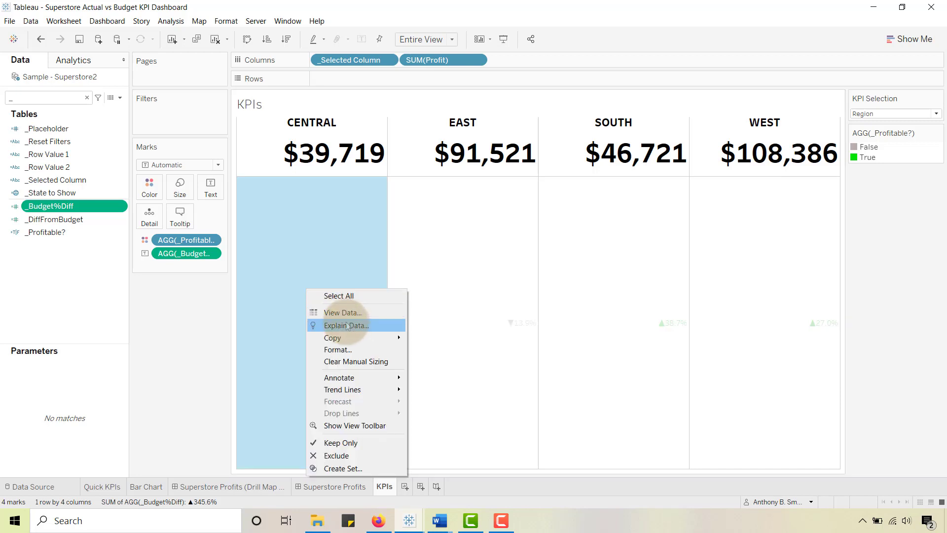
pyautogui.click(341, 349)
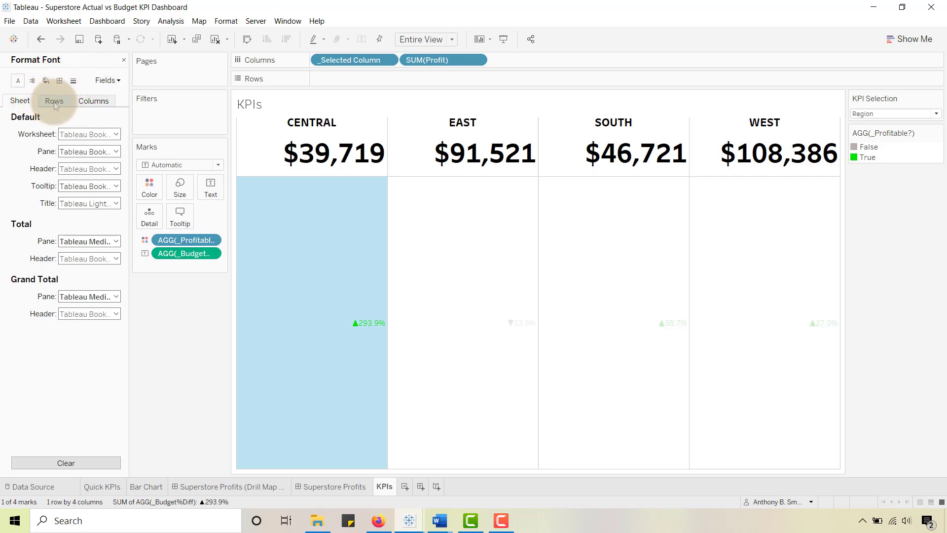
pyautogui.click(116, 134)
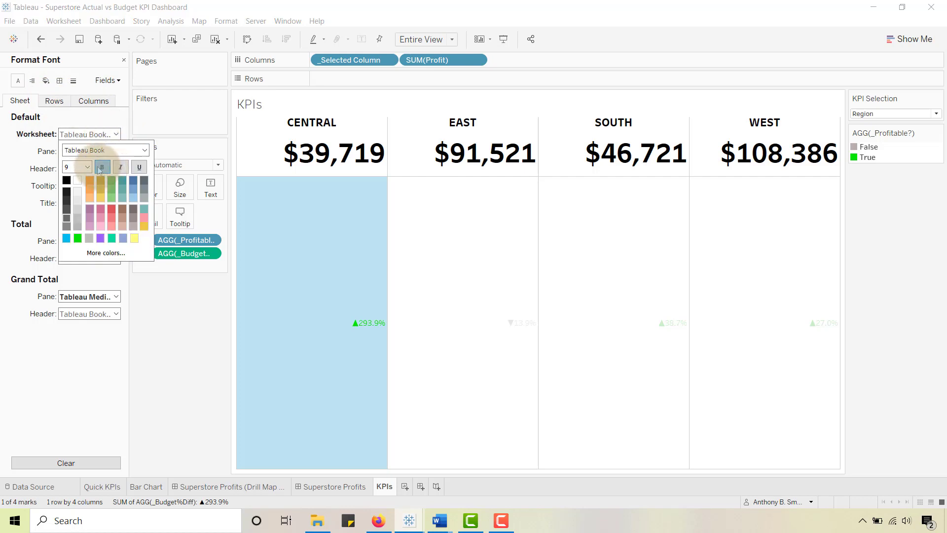
pyautogui.click(31, 130)
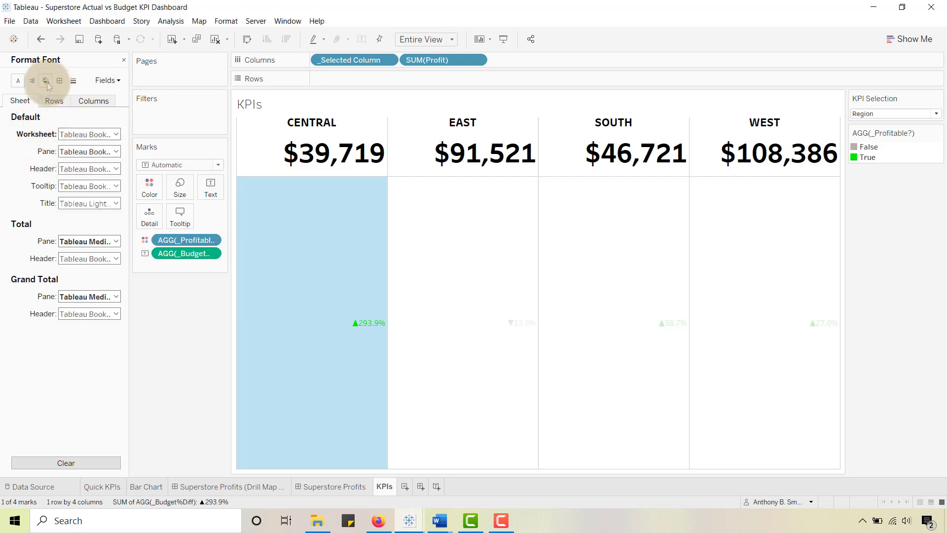
# - Set the worksheet's default font size to 12 and clear the mark selection
pyautogui.rightClick(289, 273)
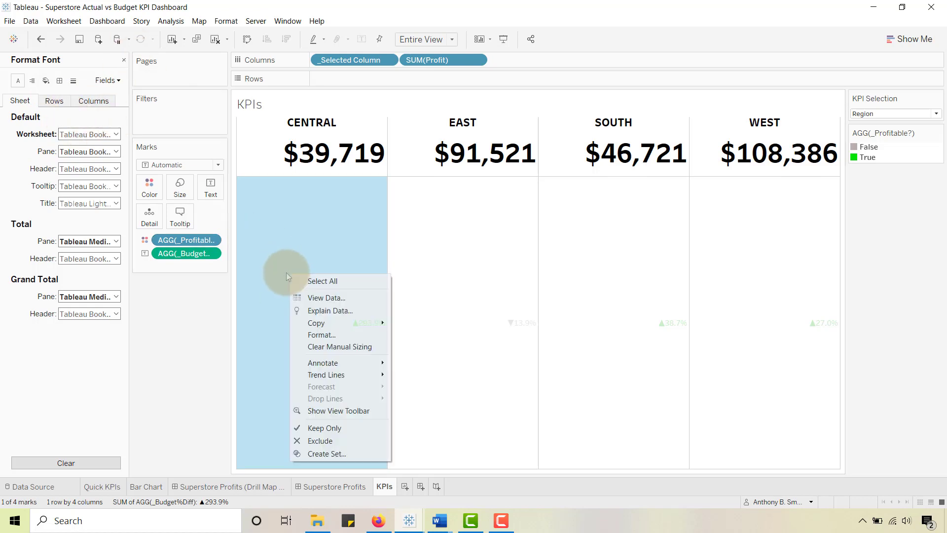
pyautogui.click(318, 337)
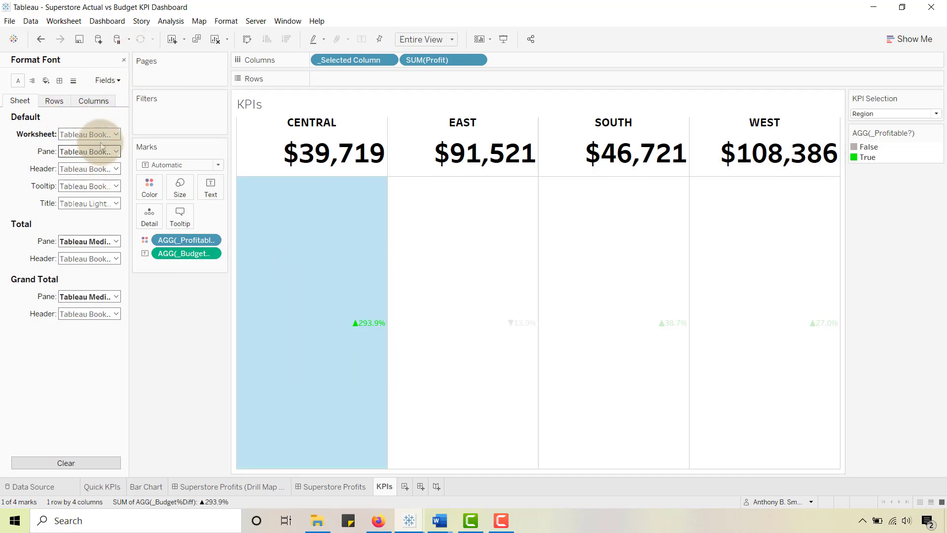
pyautogui.click(115, 134)
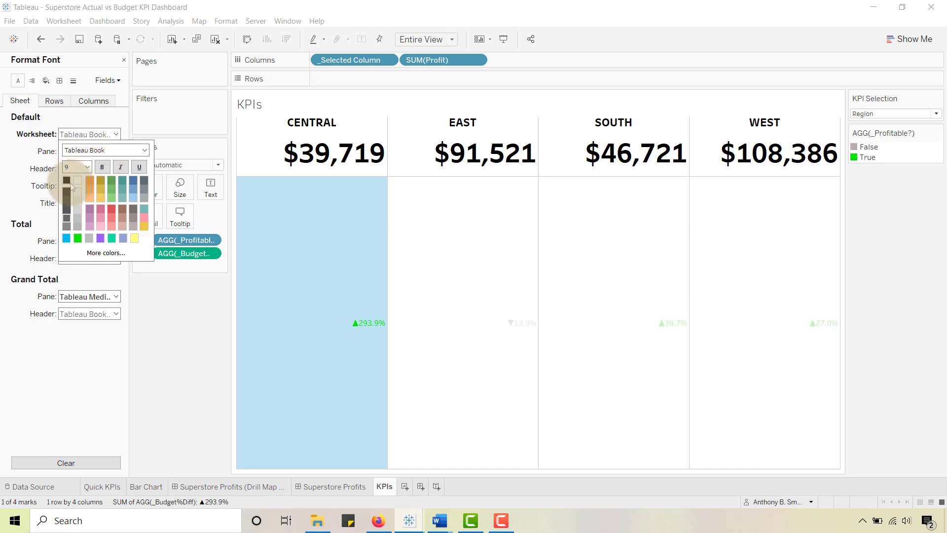
pyautogui.click(88, 167)
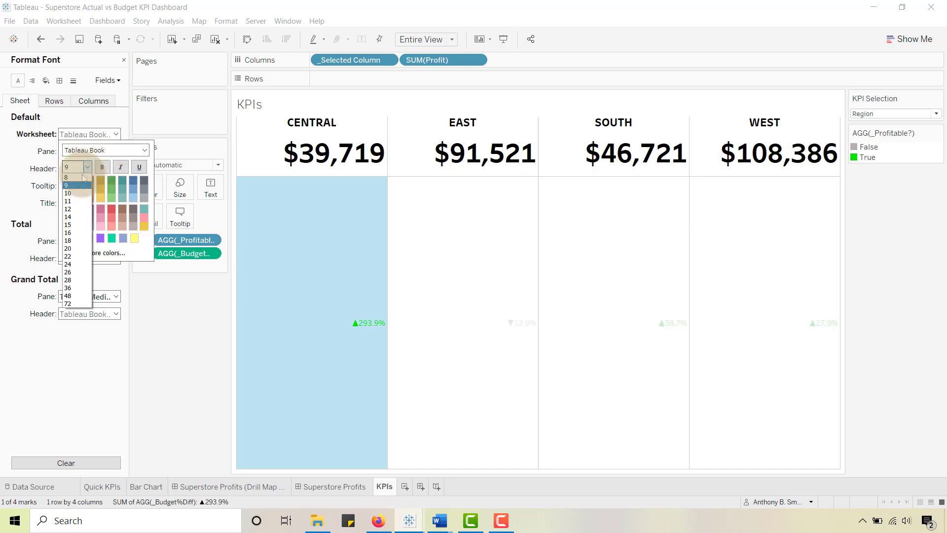
pyautogui.click(74, 208)
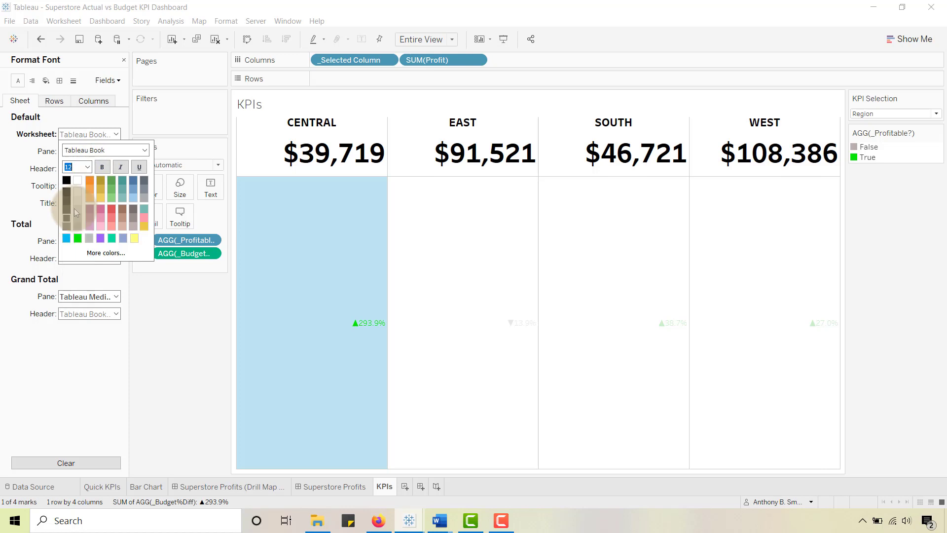
pyautogui.click(233, 354)
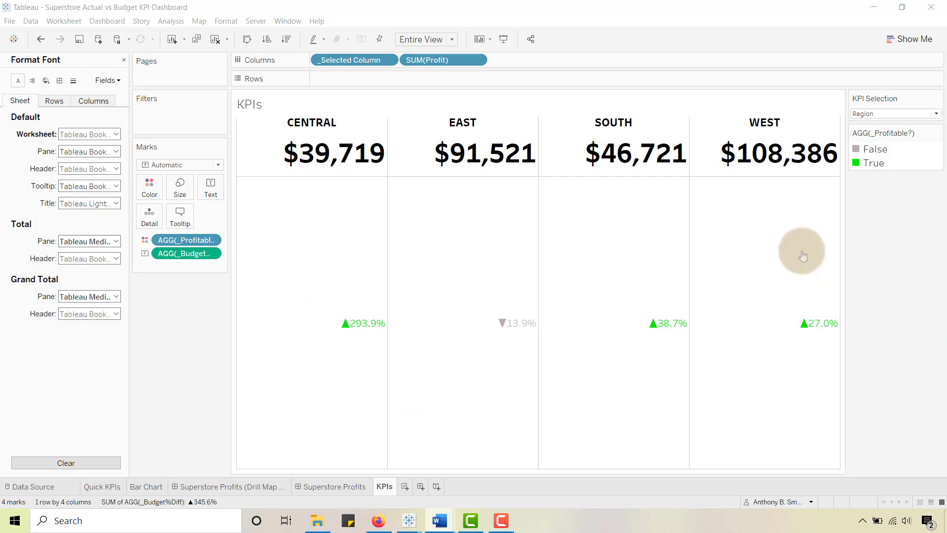
# - Try the Standard view fit and adjust the width of the KPI columns
pyautogui.click(452, 39)
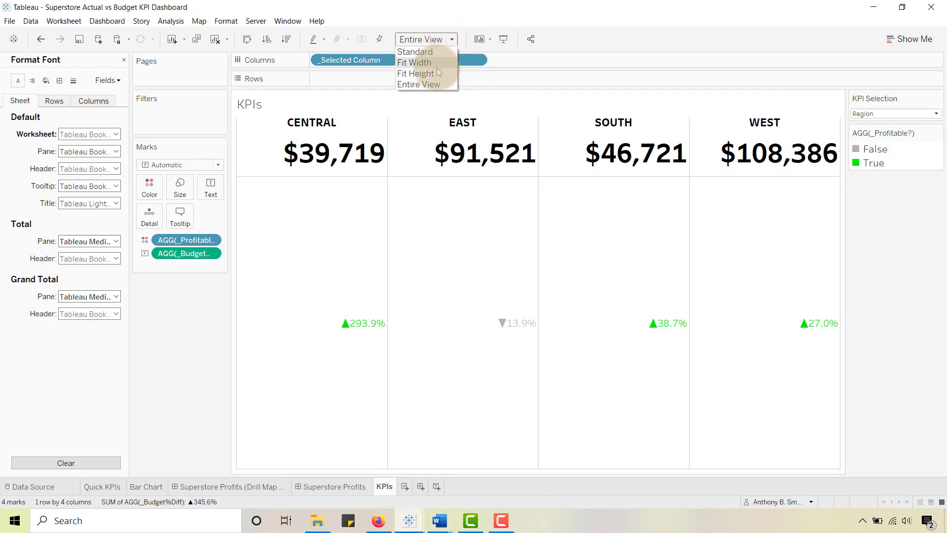
pyautogui.click(422, 47)
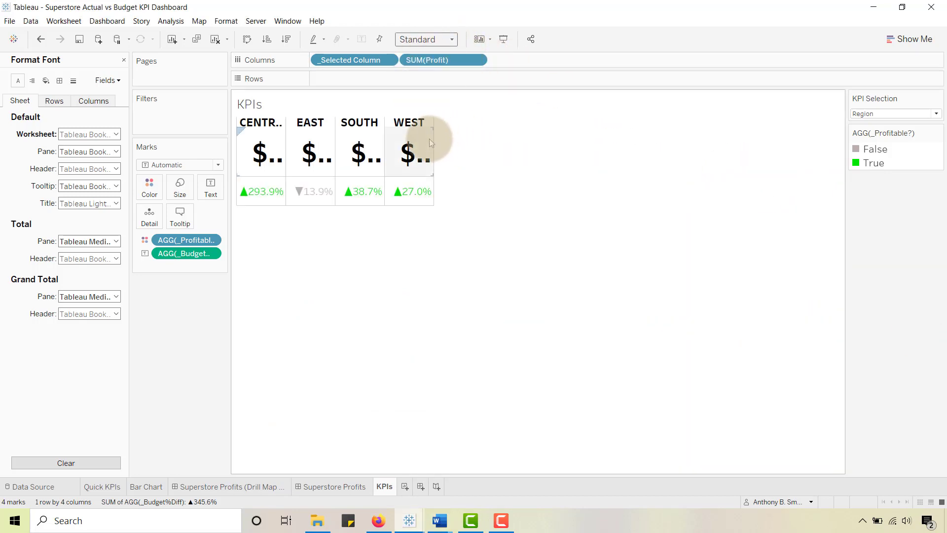
pyautogui.moveTo(434, 140); pyautogui.dragTo(649, 147)
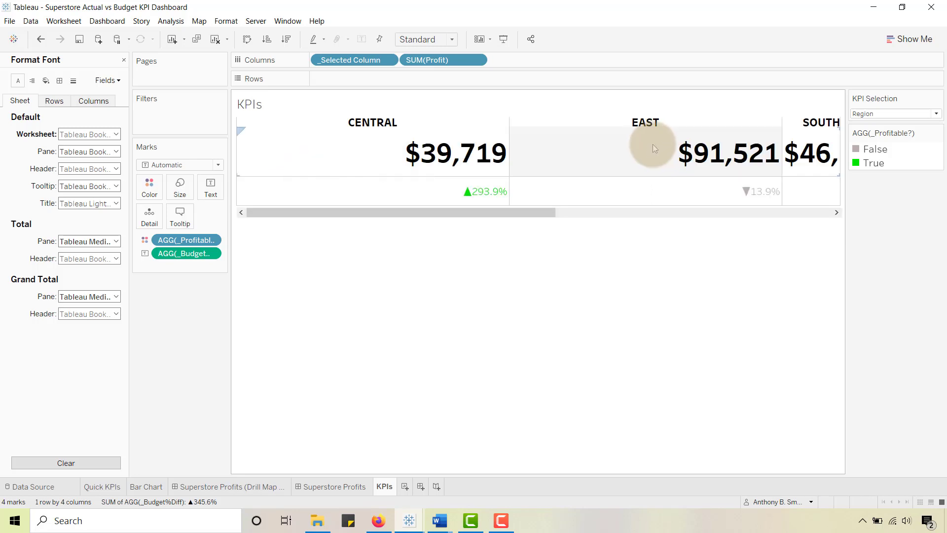
pyautogui.moveTo(510, 153); pyautogui.dragTo(395, 159)
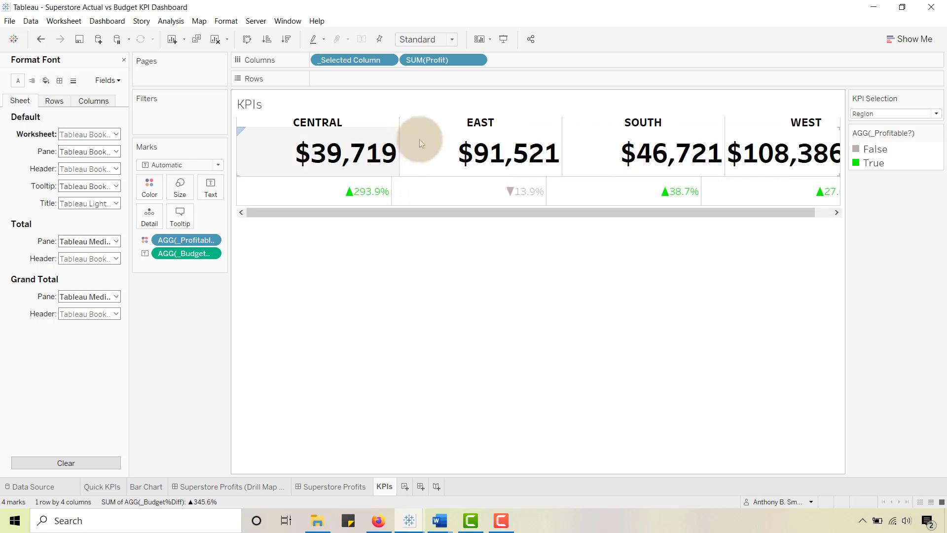
# - Set the worksheet's view fit to Fit Width
pyautogui.click(450, 40)
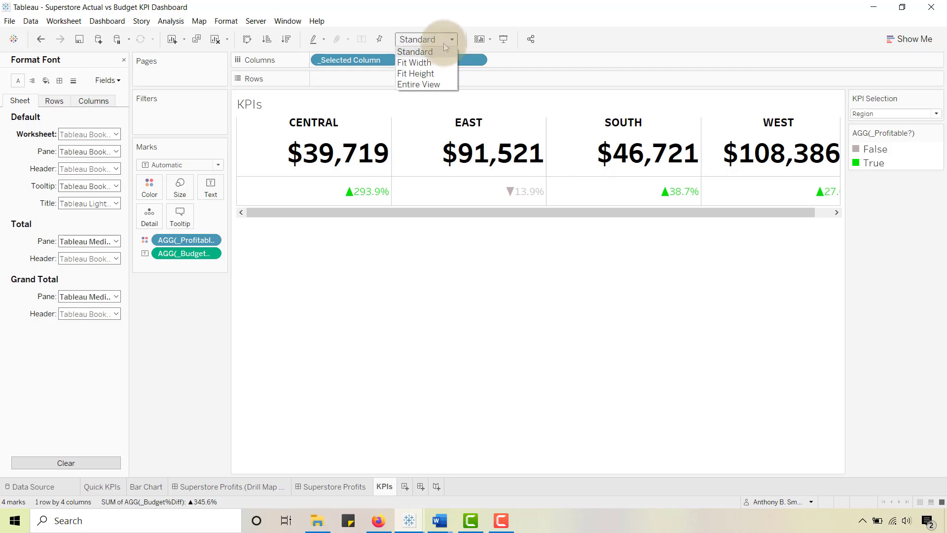
pyautogui.click(418, 64)
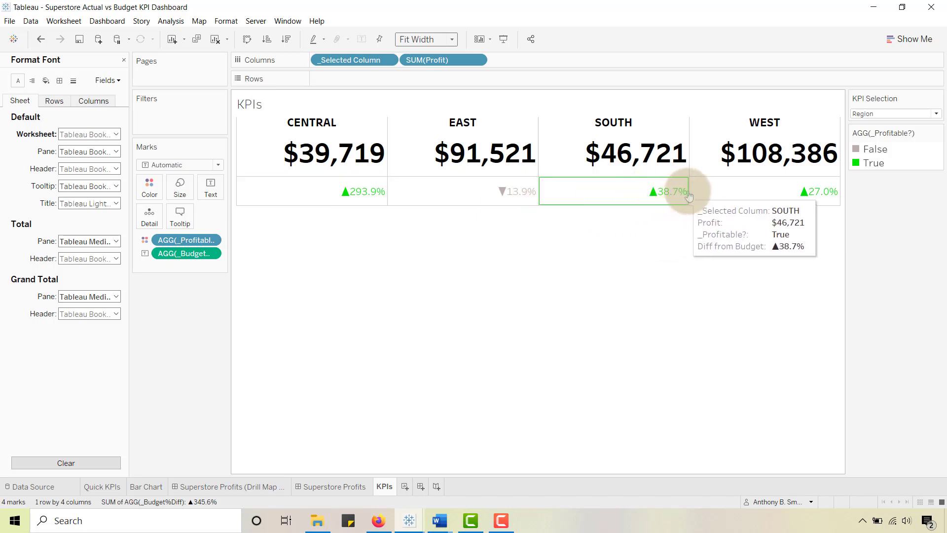
# - Center the alignment of the marks' text and clear the mark selection
pyautogui.rightClick(313, 197)
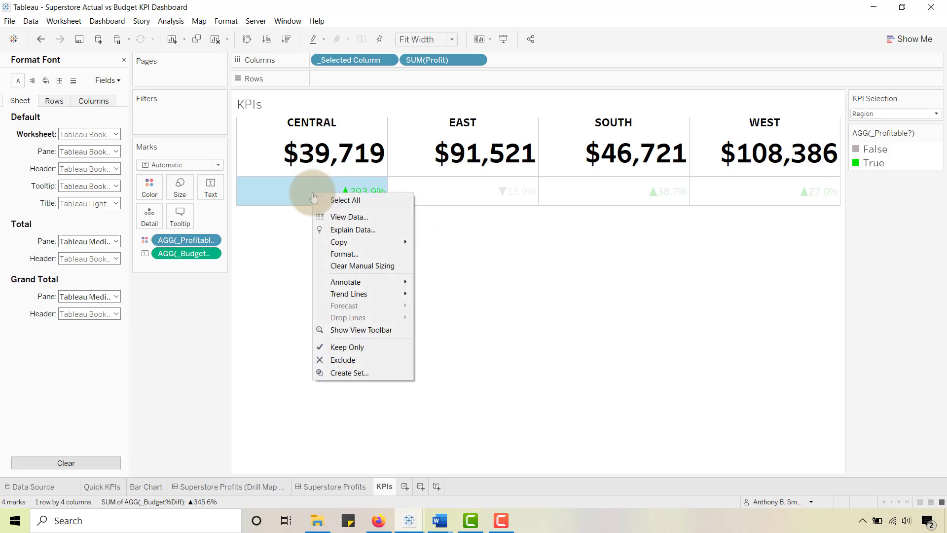
pyautogui.click(332, 251)
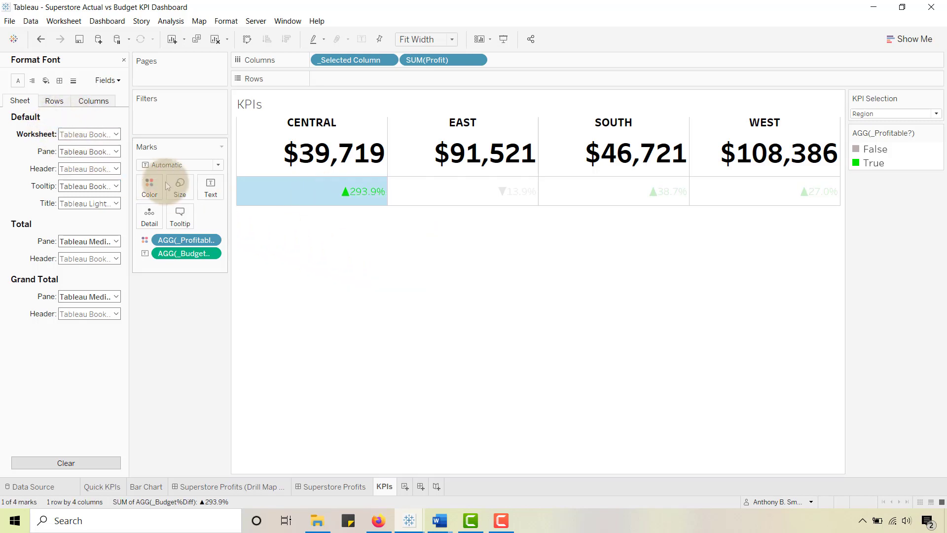
pyautogui.click(211, 187)
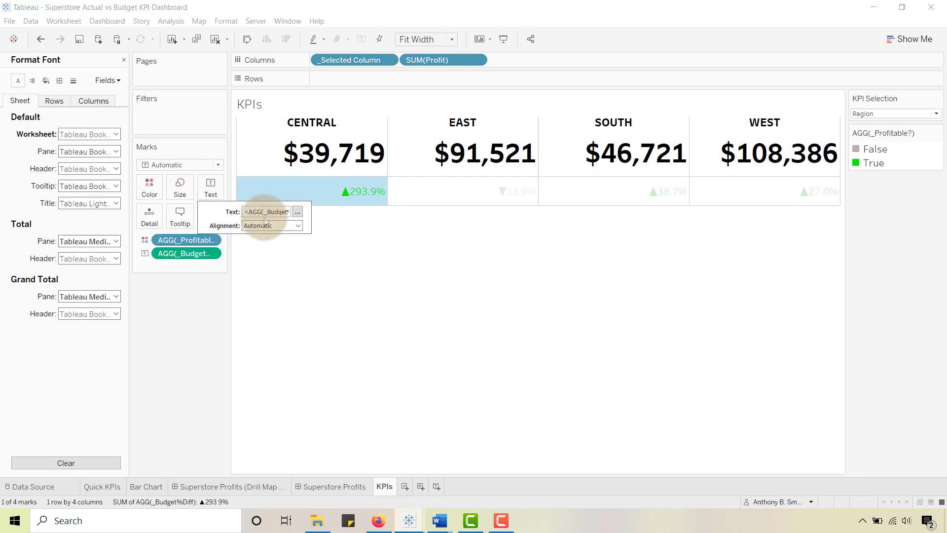
pyautogui.click(298, 226)
pyautogui.click(272, 268)
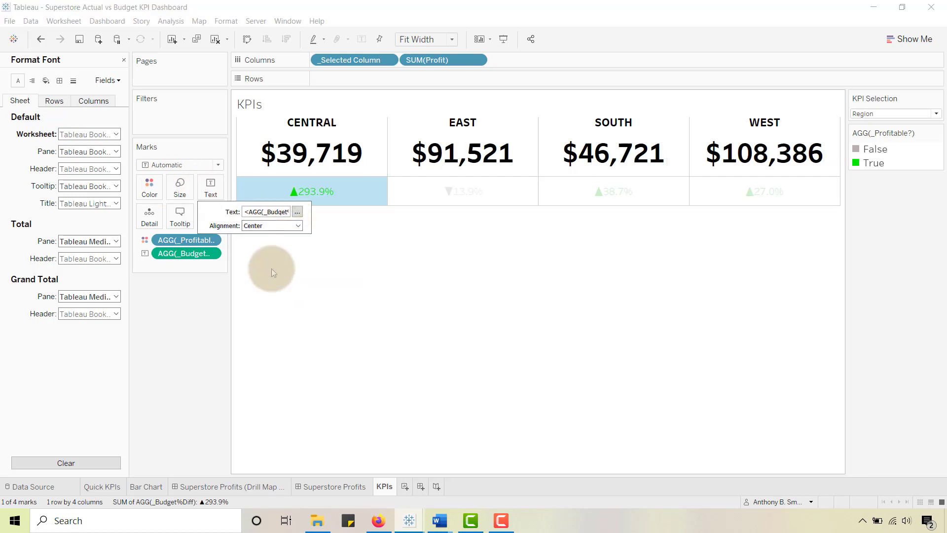
pyautogui.click(468, 269)
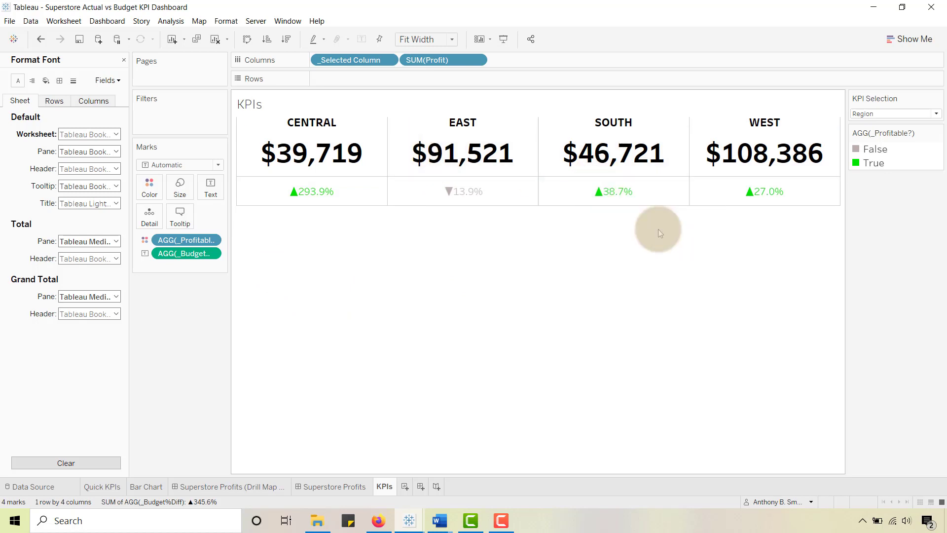
# - Hide the title of the KPIs worksheet
pyautogui.rightClick(276, 101)
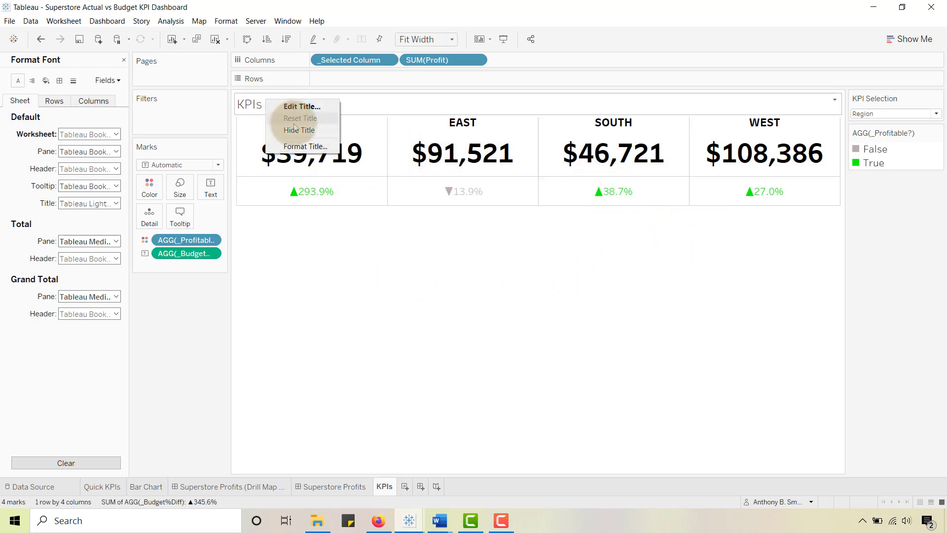
pyautogui.click(295, 130)
pyautogui.click(477, 212)
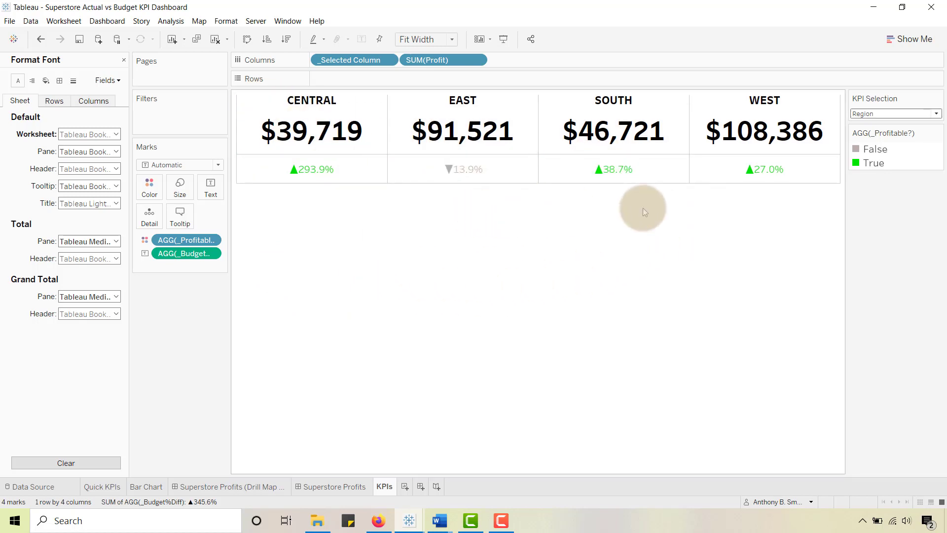
pyautogui.click(373, 147)
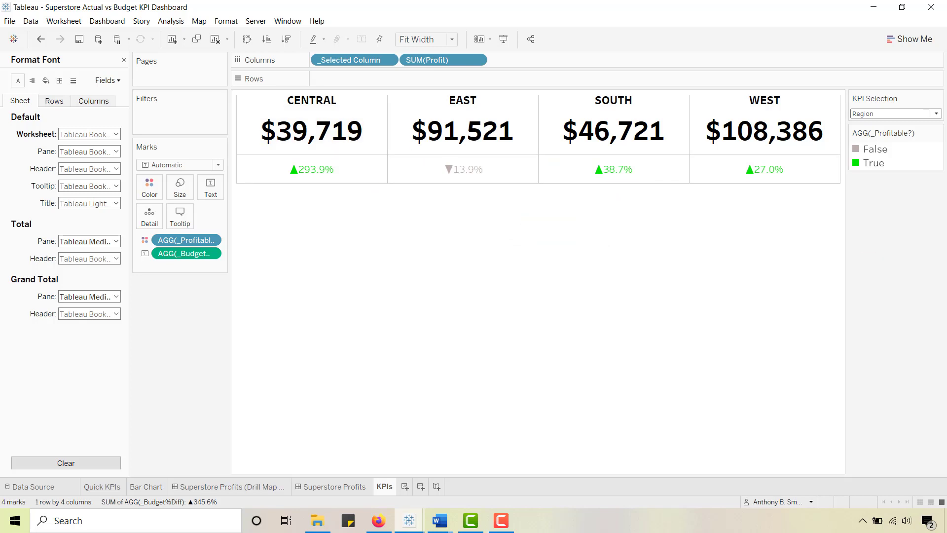
pyautogui.hotkey('alt', 'Tab')
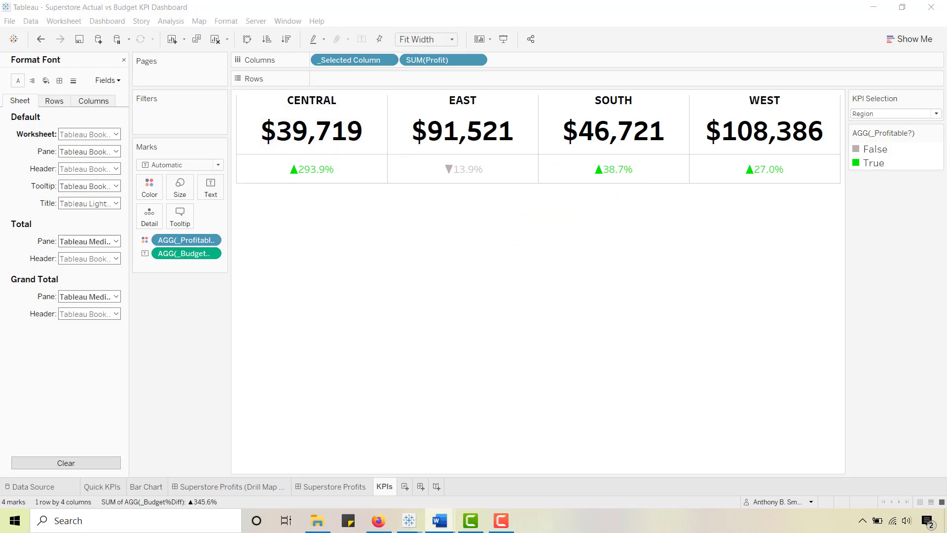
pyautogui.click(693, 370)
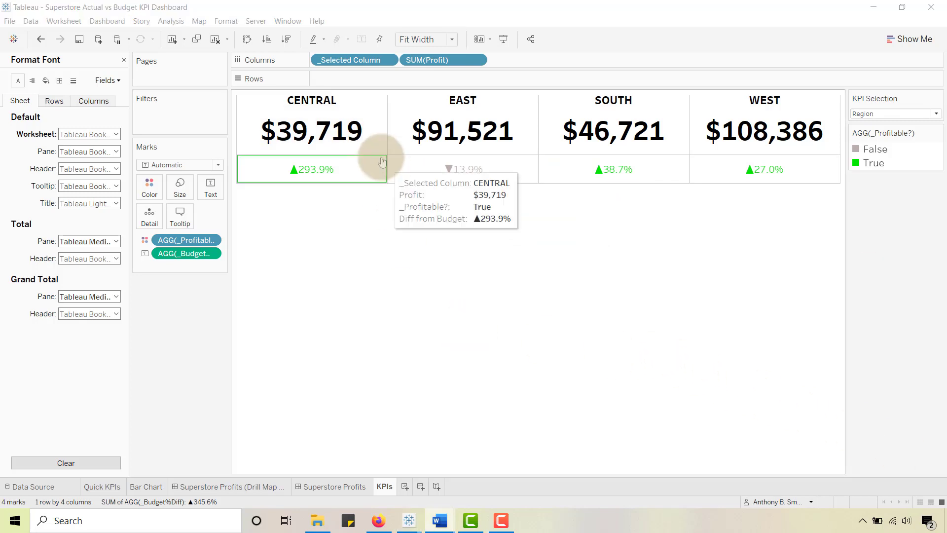
# - Set the column divider pane border of the KPIs worksheet to None and clear the mark selection
pyautogui.rightClick(367, 140)
pyautogui.click(398, 190)
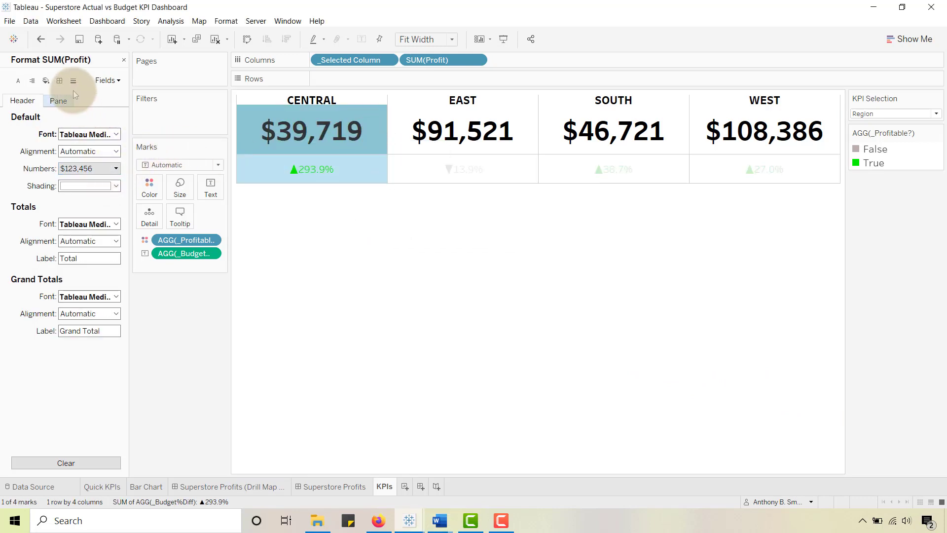
pyautogui.click(59, 81)
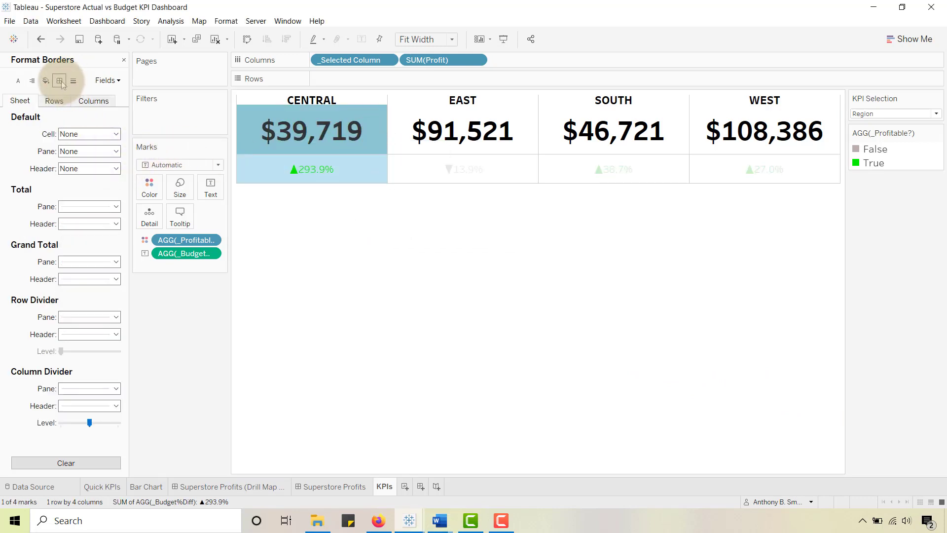
pyautogui.click(115, 389)
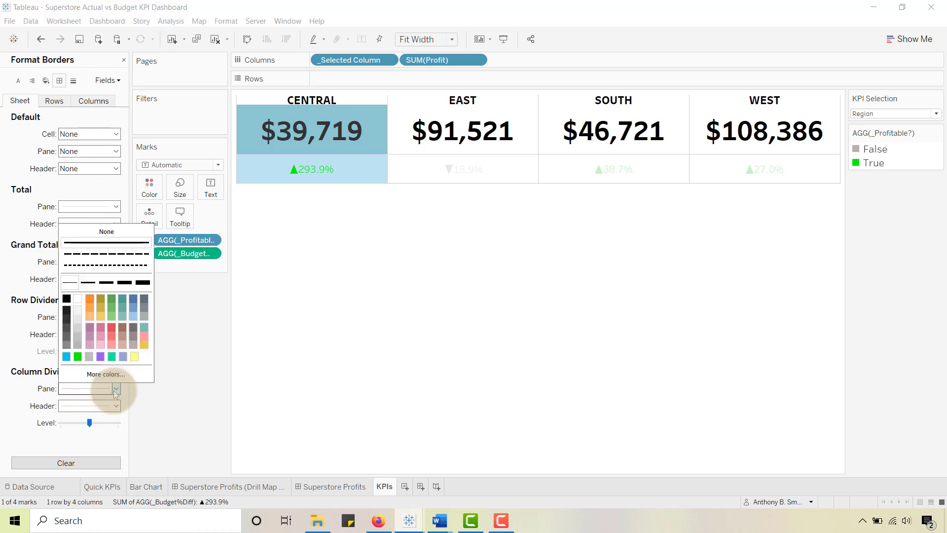
pyautogui.click(85, 231)
pyautogui.click(324, 200)
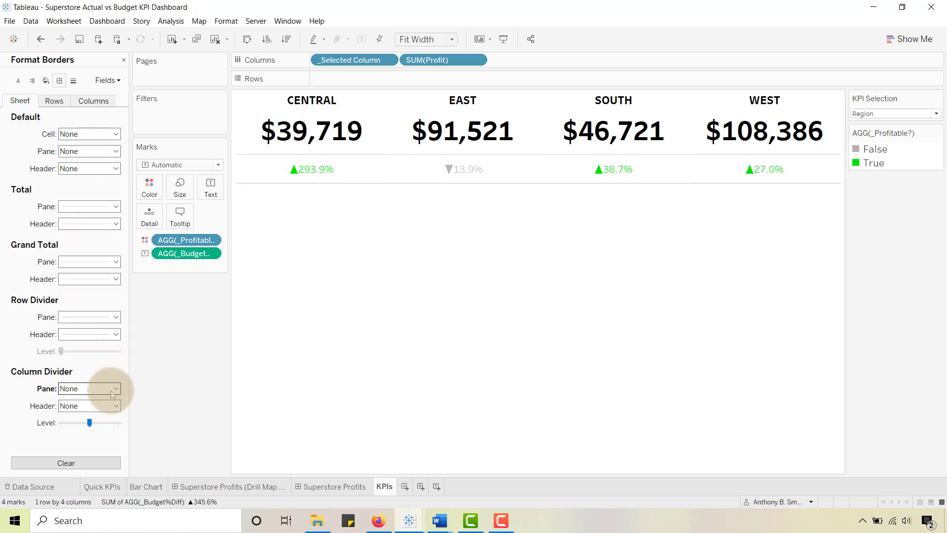
# - Set the row divider pane border of the KPIs worksheet to None
pyautogui.click(116, 318)
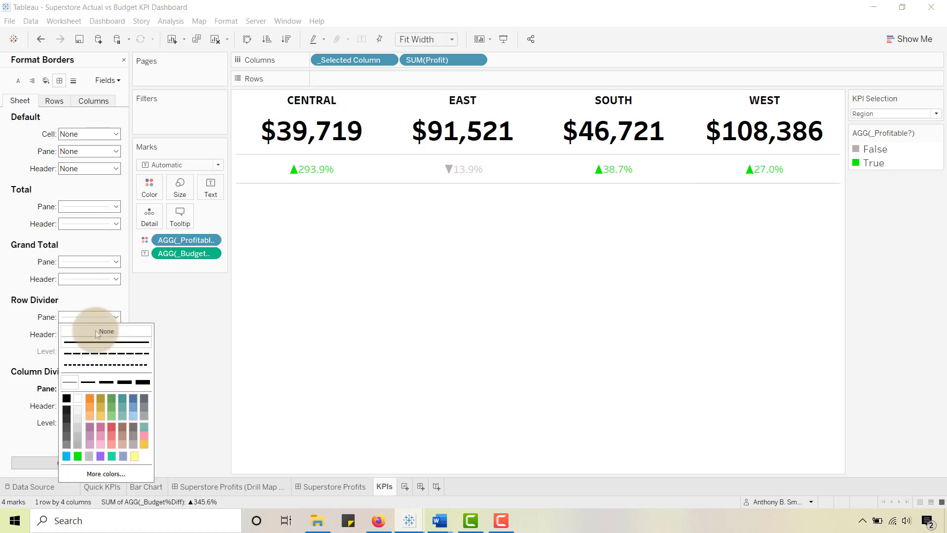
pyautogui.click(97, 334)
pyautogui.click(262, 312)
# - Slightly reduce the height of the percent-difference row beneath the profit values and close the border formatting
pyautogui.click(326, 170)
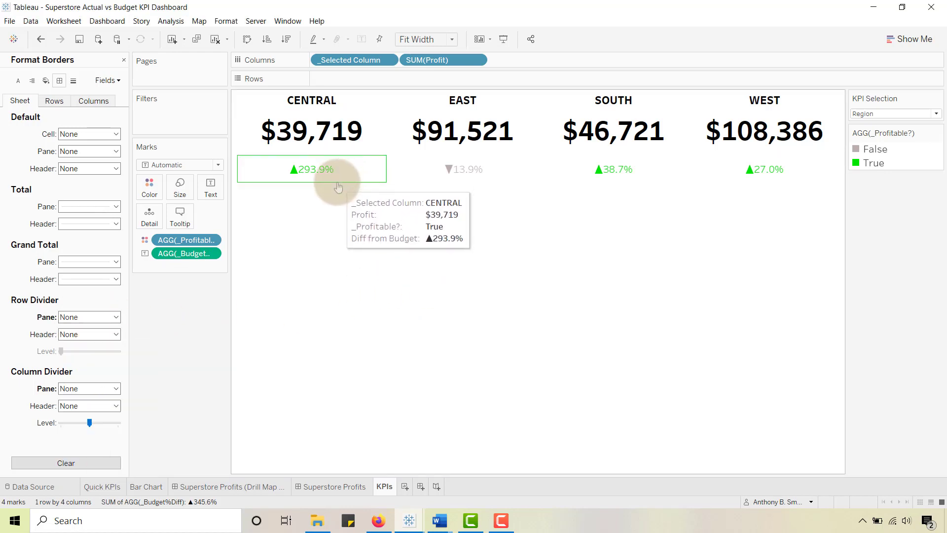
pyautogui.click(336, 188)
pyautogui.click(334, 184)
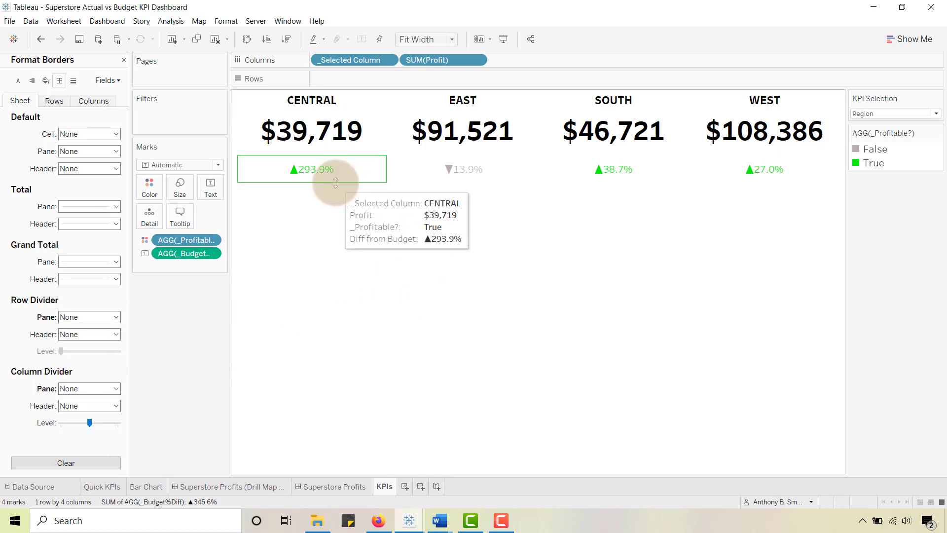
pyautogui.moveTo(332, 182); pyautogui.dragTo(338, 178)
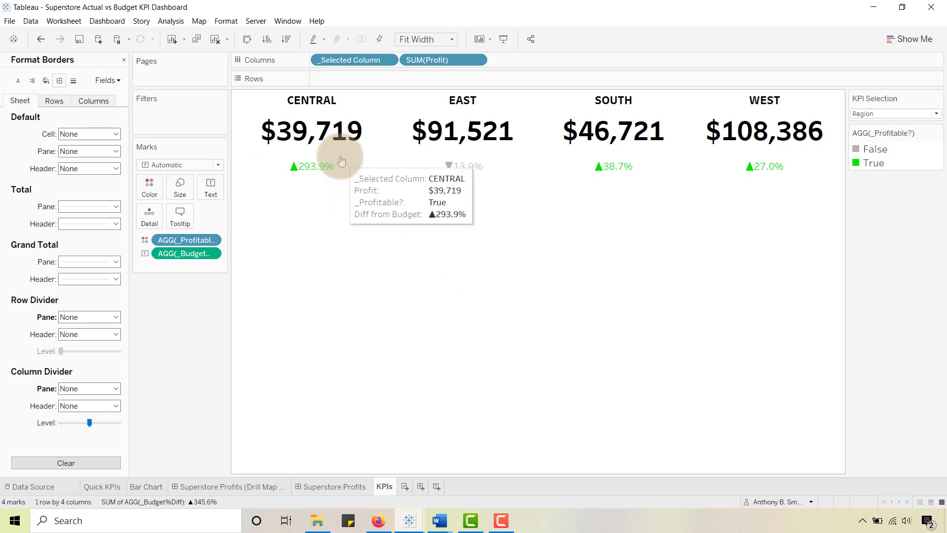
pyautogui.click(100, 103)
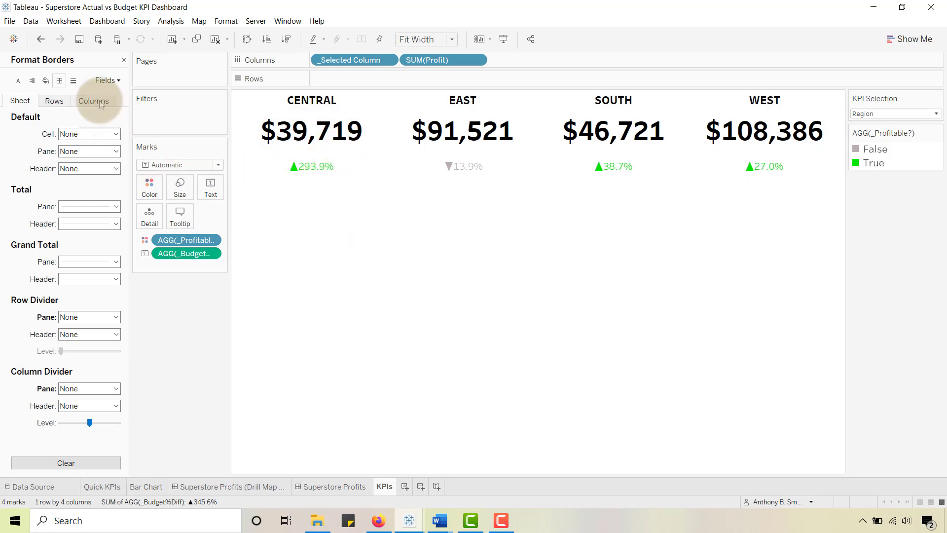
pyautogui.click(124, 60)
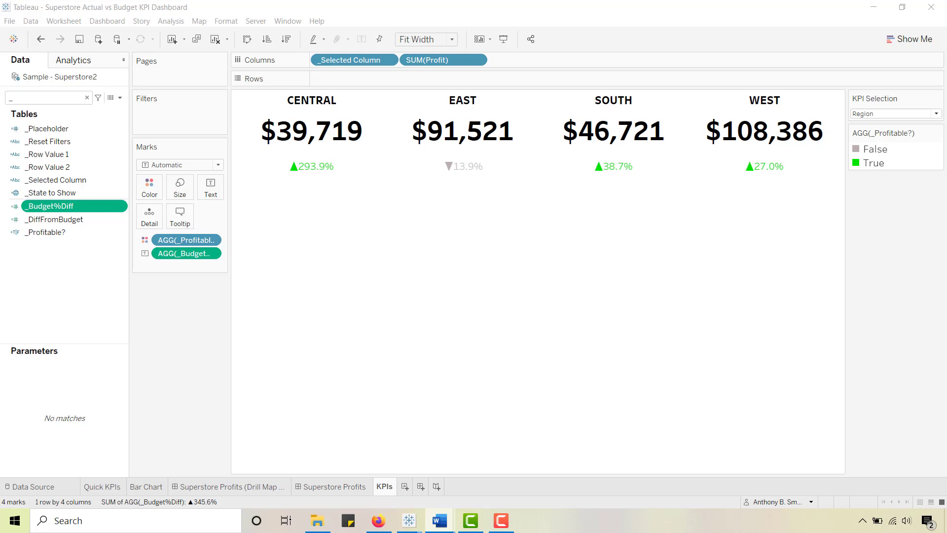
# - Review the _DiffFromBudget calculation and add the field to the marks' tooltip
pyautogui.click(56, 220)
pyautogui.rightClick(56, 220)
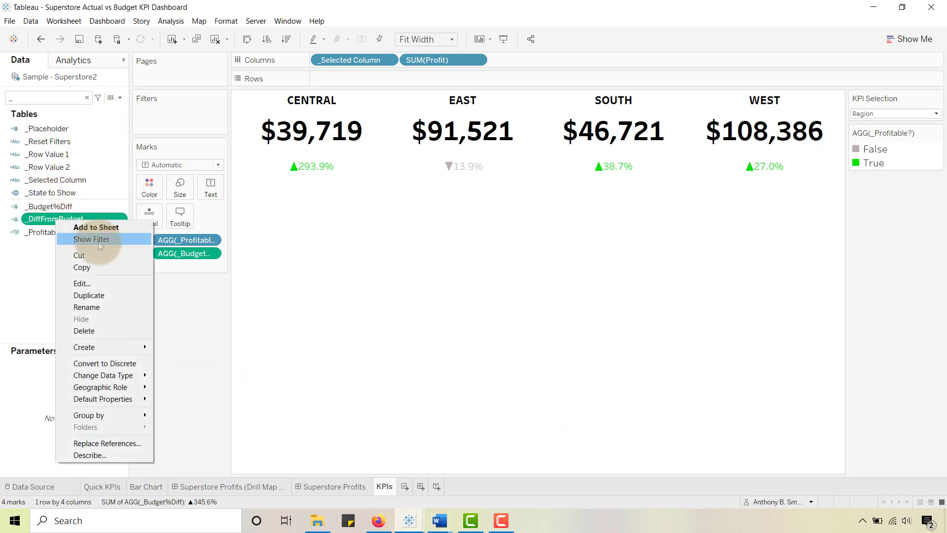
pyautogui.click(91, 288)
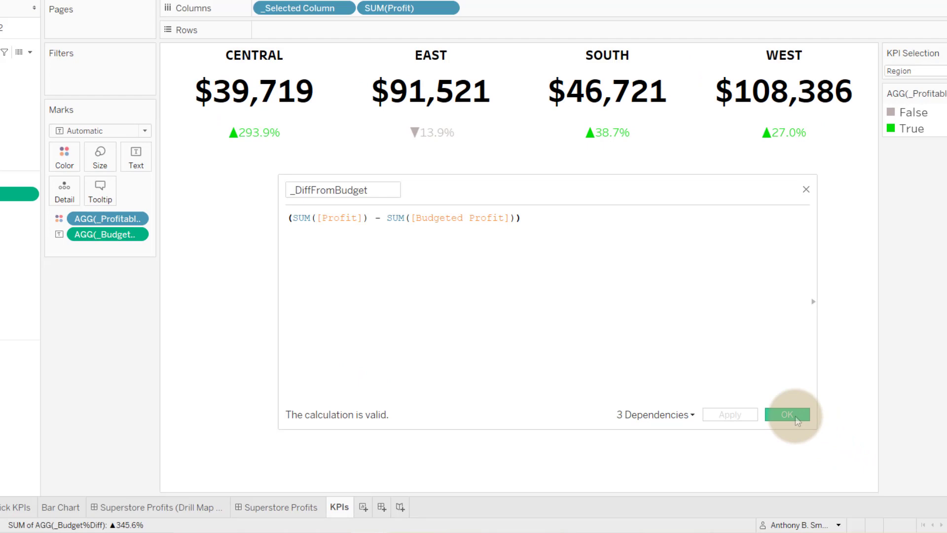
pyautogui.click(787, 415)
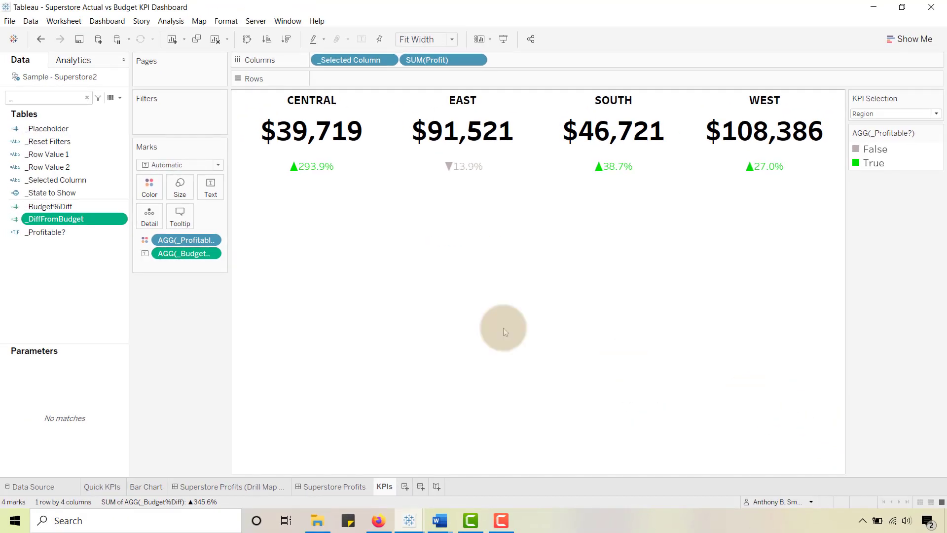
pyautogui.moveTo(55, 219); pyautogui.dragTo(176, 217)
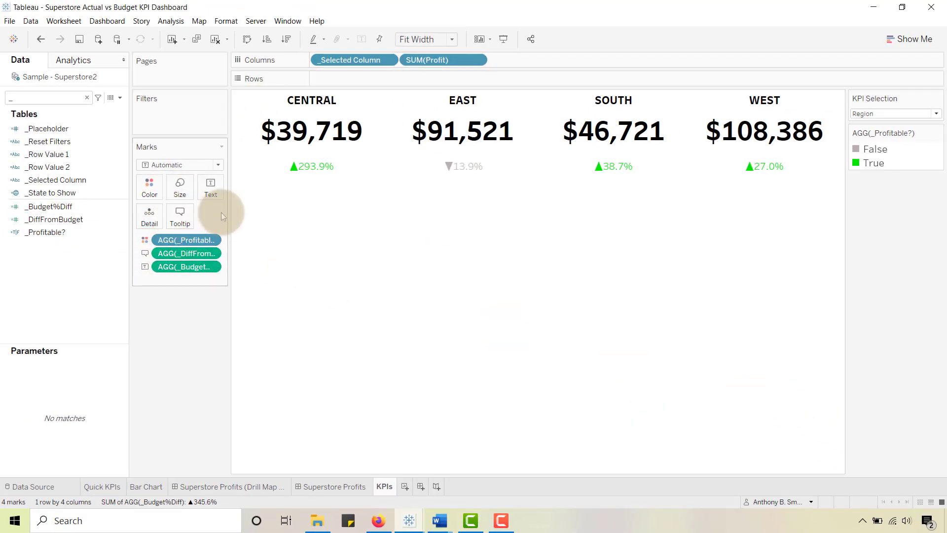
# - Replace the tooltip text with lines for <_Selected Column>, Profit: <SUM(Profit)>, % Difference from Budget <AGG(_Budget%Diff)> and $ Difference <AGG(_DiffFromBudget)>, and preview it
pyautogui.click(180, 212)
pyautogui.moveTo(337, 180); pyautogui.dragTo(134, 139)
pyautogui.press('Delete')
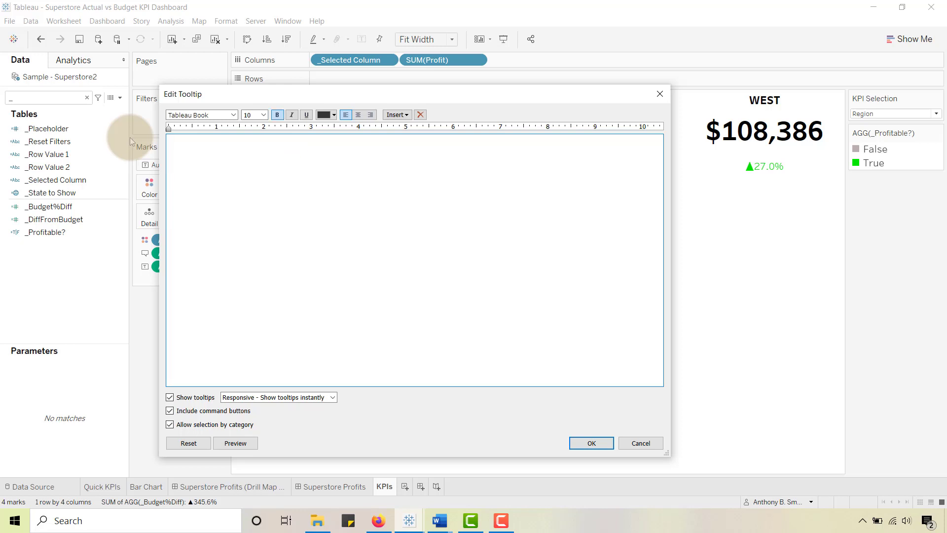
pyautogui.write('<_Selected Column> Profit: <SUM(Profit)> % Difference from Budget <AGG(_Budget%Diff)> $ Difference <AGG(_DiffFromBudget)>')
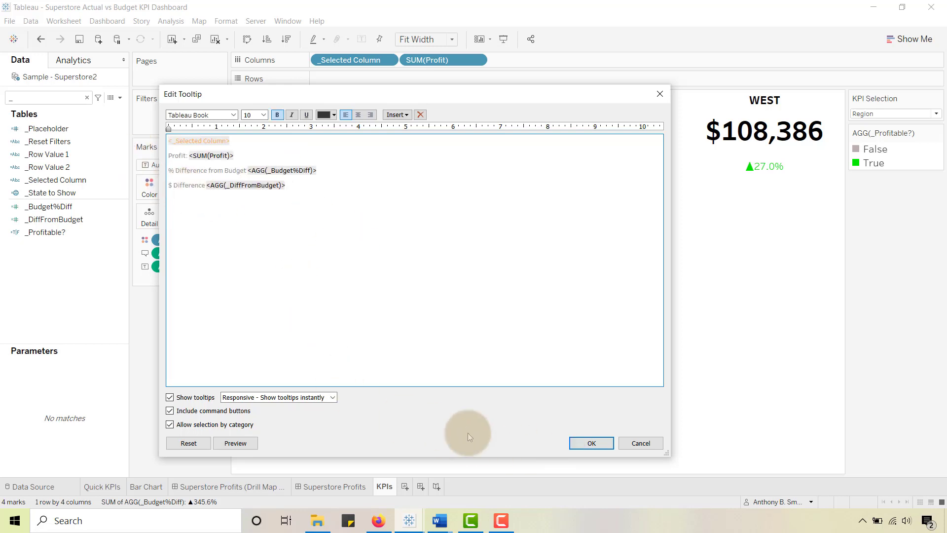
pyautogui.click(233, 444)
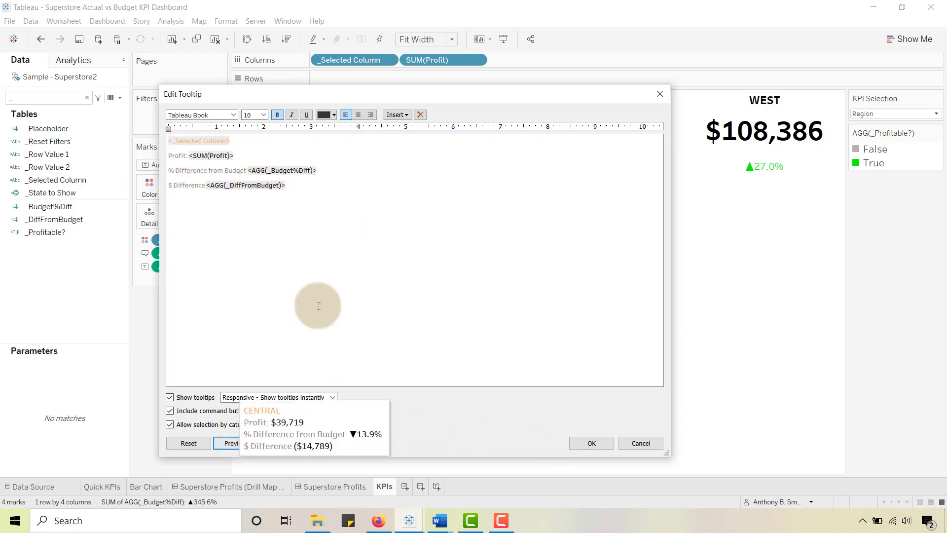
pyautogui.click(592, 443)
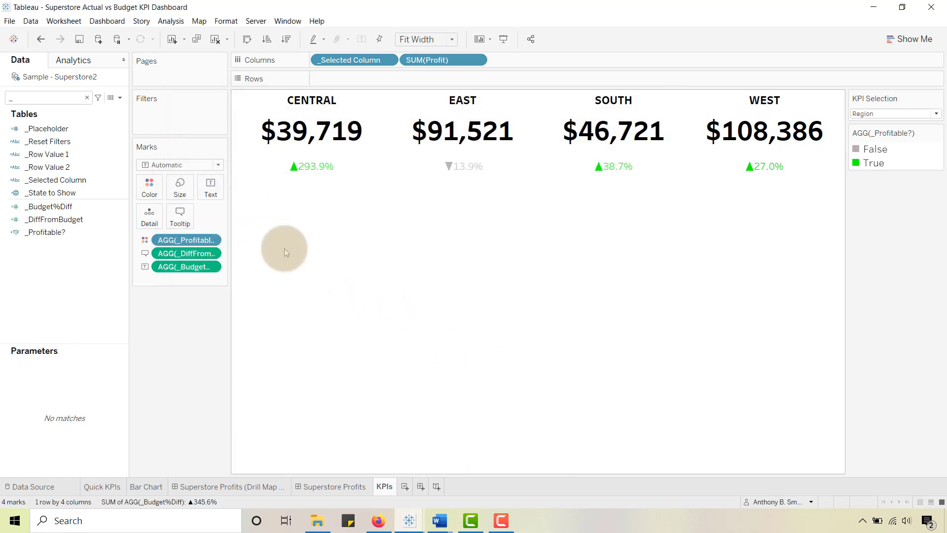
# - Reopen the tooltip for editing and examine which fields can be inserted and how its text lines are formatted
pyautogui.click(178, 213)
pyautogui.click(669, 367)
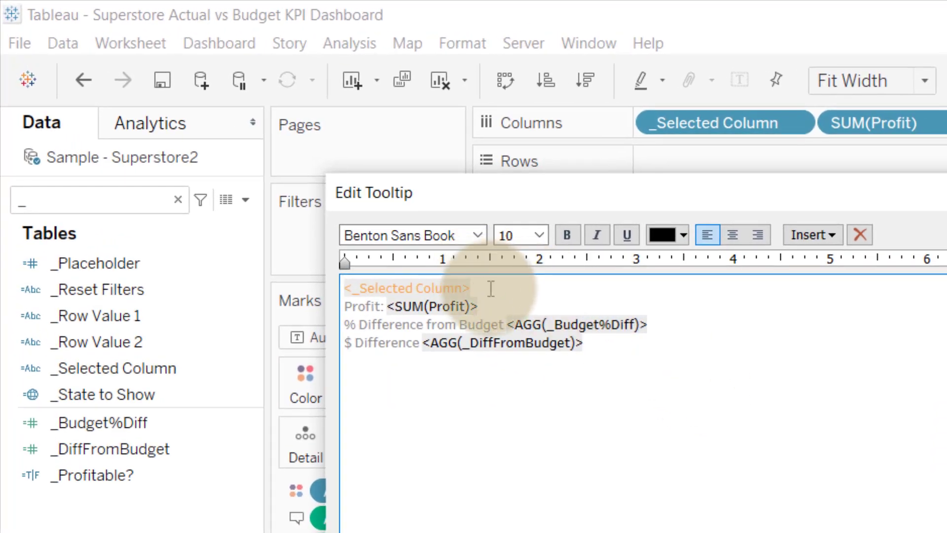
pyautogui.moveTo(490, 289); pyautogui.dragTo(321, 290)
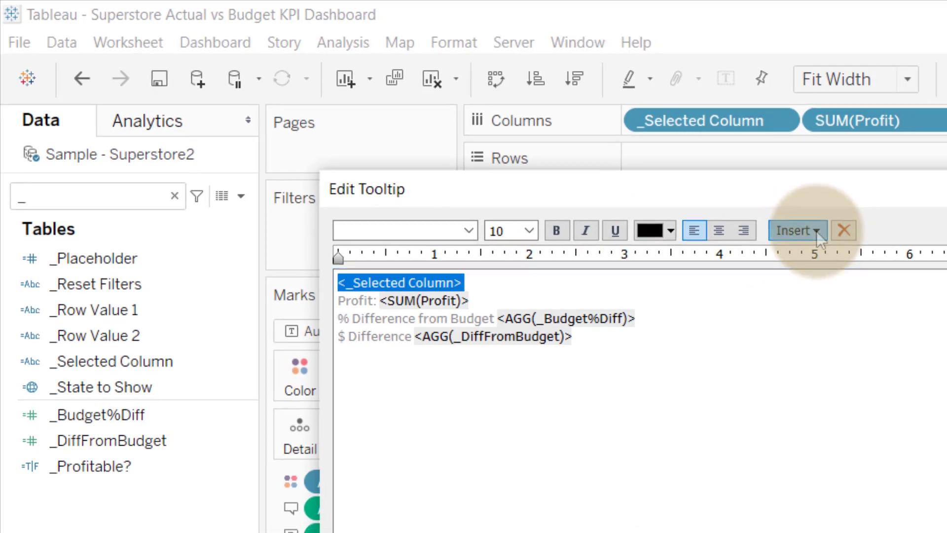
pyautogui.click(815, 230)
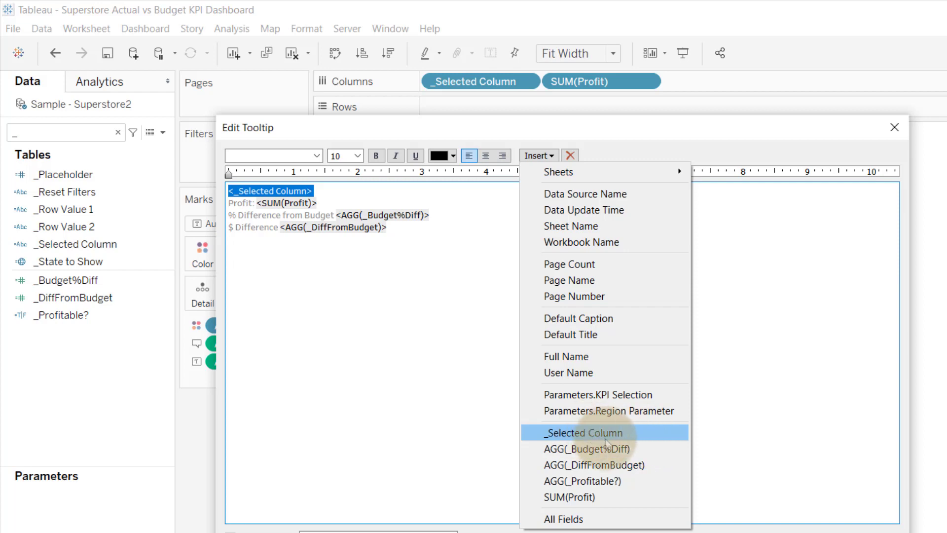
pyautogui.click(401, 240)
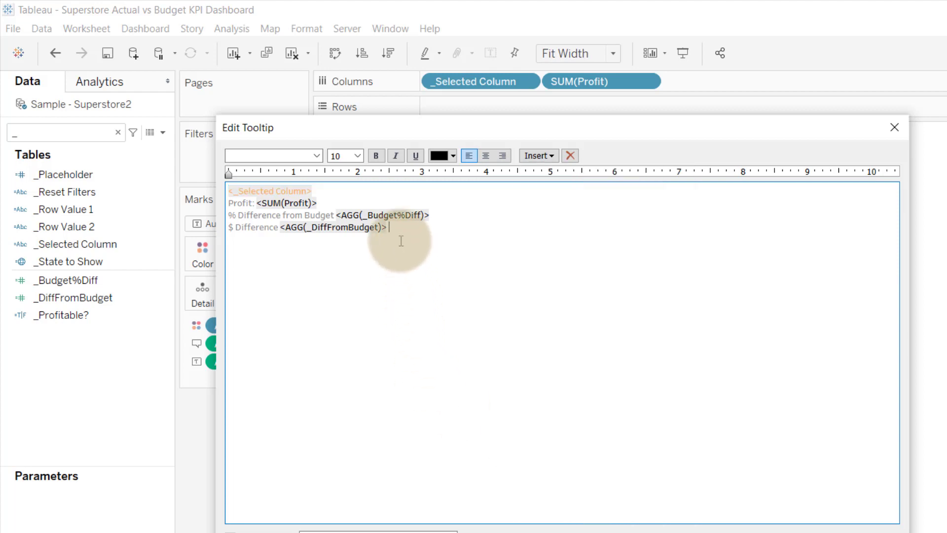
pyautogui.moveTo(401, 241); pyautogui.dragTo(191, 157)
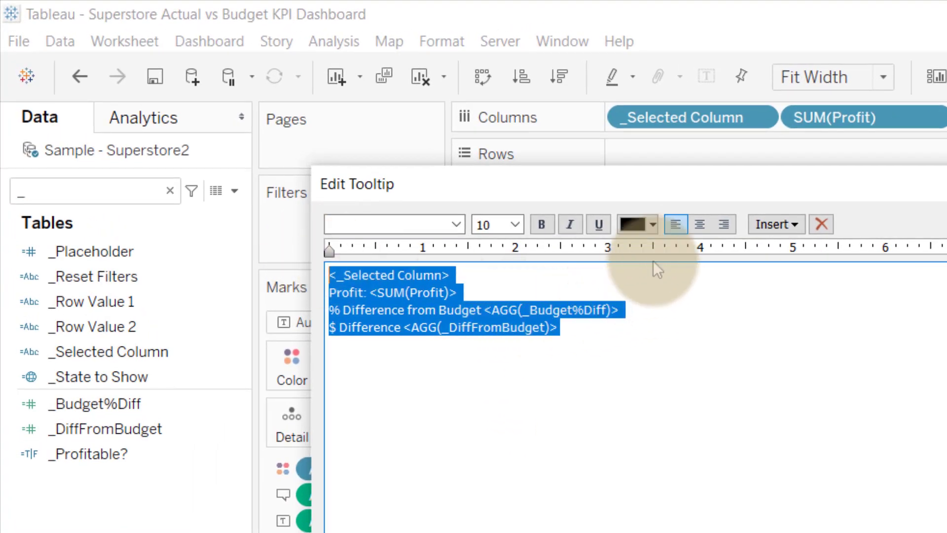
pyautogui.click(518, 290)
# - Format the <_Selected Column> line of the tooltip as size 14, bold and orange, and apply the tooltip changes
pyautogui.moveTo(463, 273); pyautogui.dragTo(299, 273)
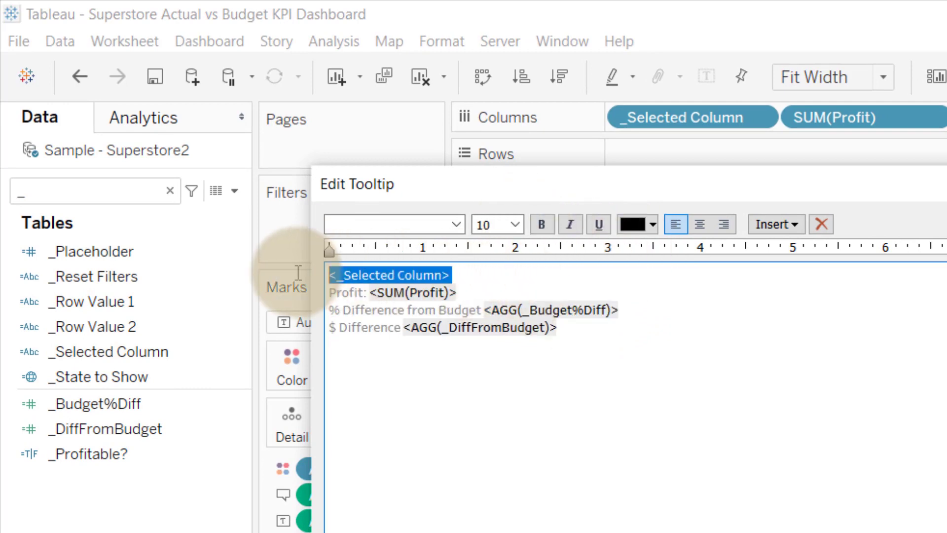
pyautogui.click(515, 225)
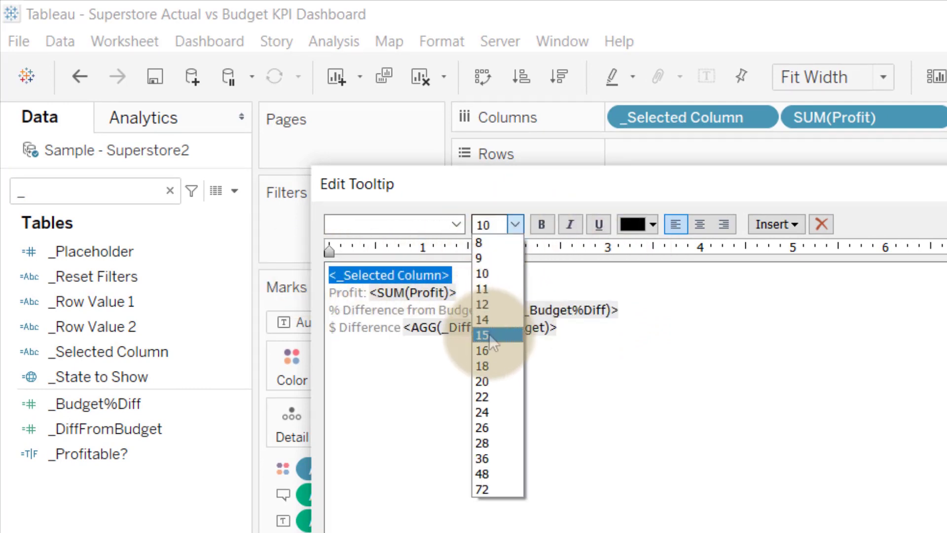
pyautogui.click(486, 320)
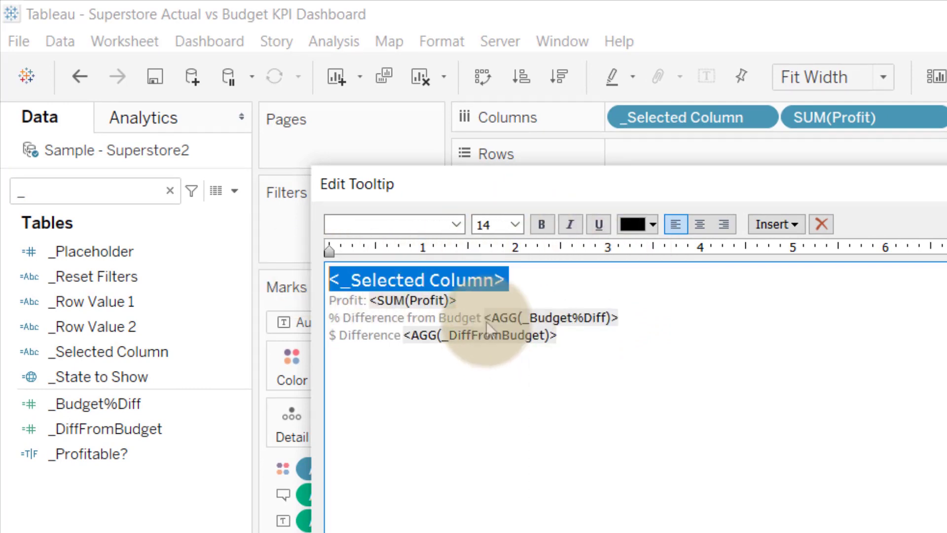
pyautogui.click(543, 226)
pyautogui.click(652, 224)
pyautogui.click(705, 277)
pyautogui.click(549, 276)
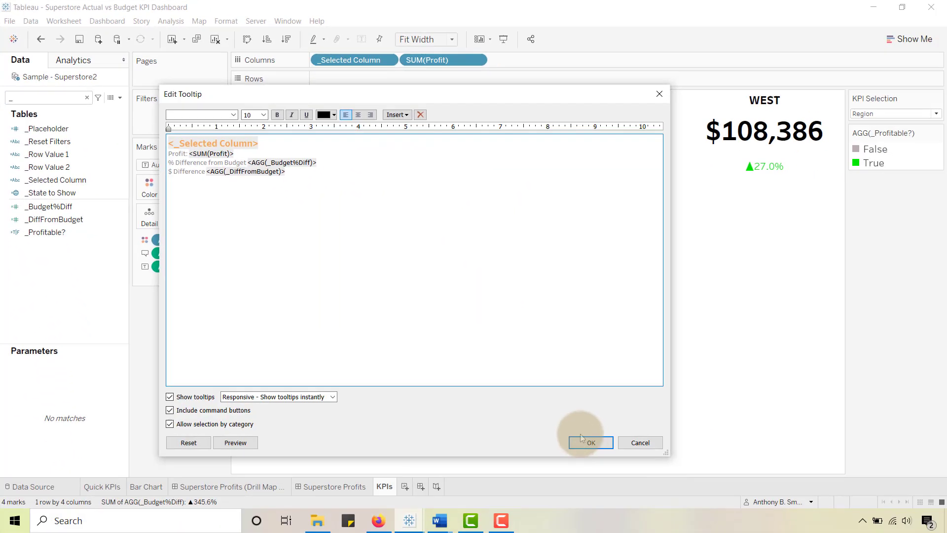
pyautogui.click(582, 437)
# - Check the East KPI's tooltip, switch the KPI Selection to Category, and check the Office Supplies tooltip
pyautogui.moveTo(458, 176)
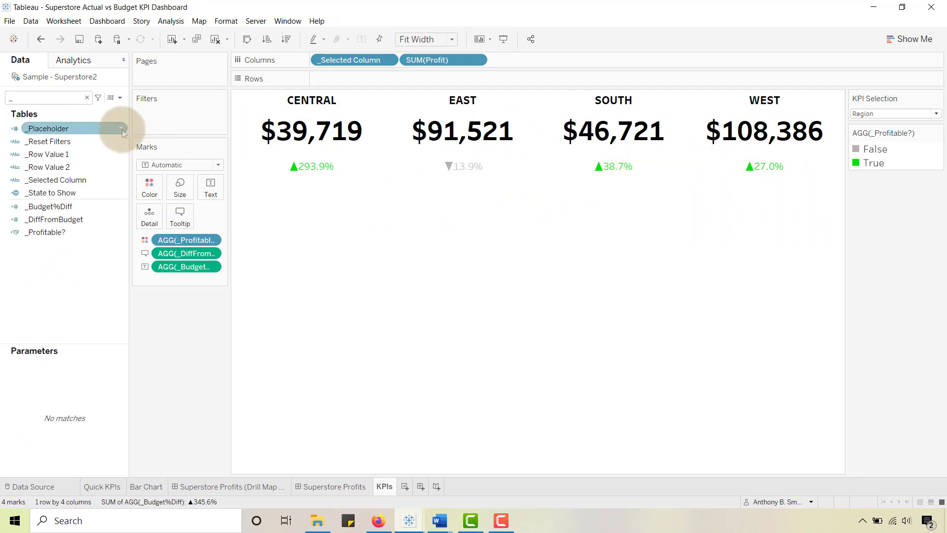
pyautogui.click(933, 116)
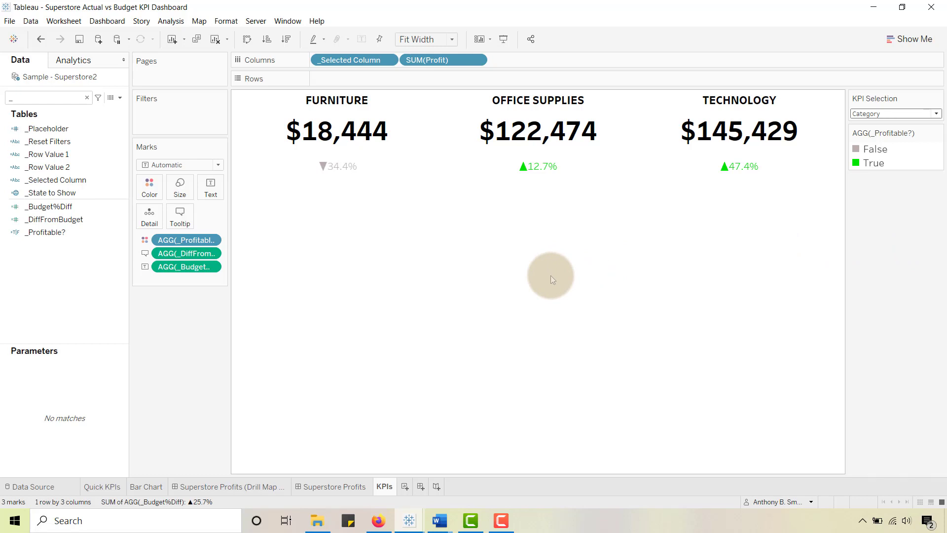
pyautogui.moveTo(518, 171)
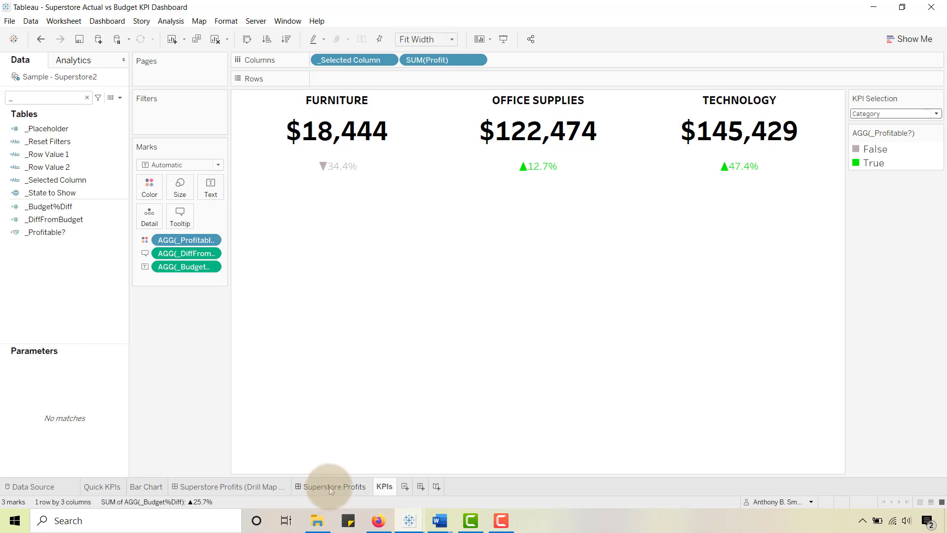
# - Open the Superstore Profits drill map dashboard and examine the map tooltip of the Central region
pyautogui.click(260, 486)
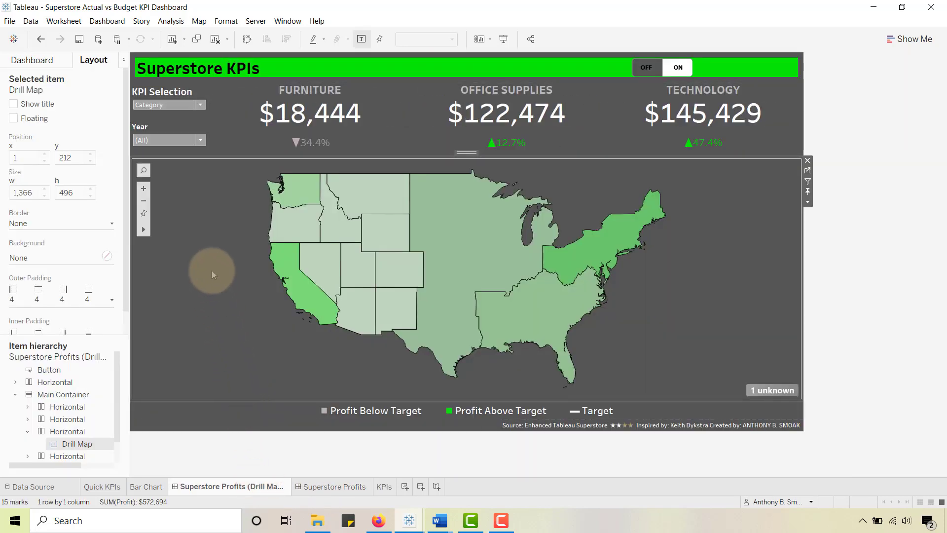
pyautogui.moveTo(443, 267)
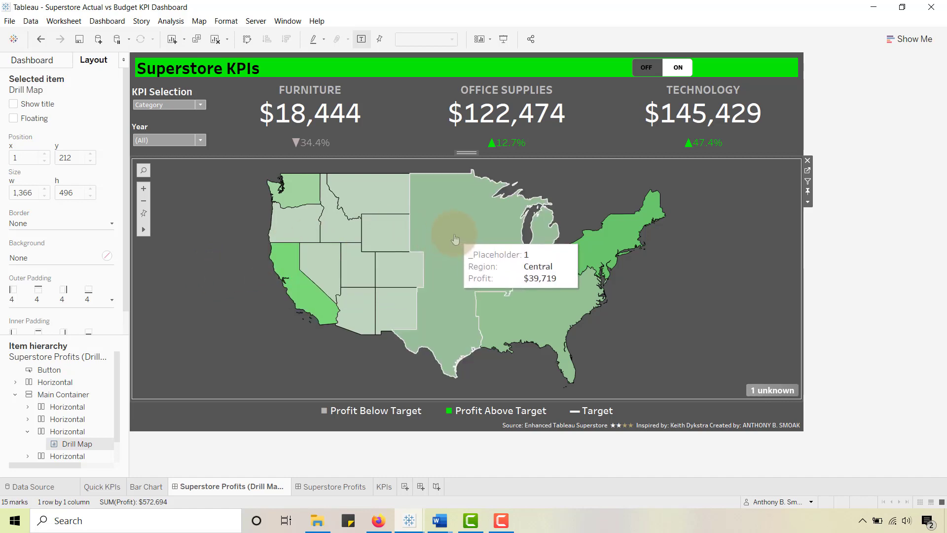
# - Switch to the Superstore workbook with the map drill and drill the West region down to its states
pyautogui.moveTo(409, 521)
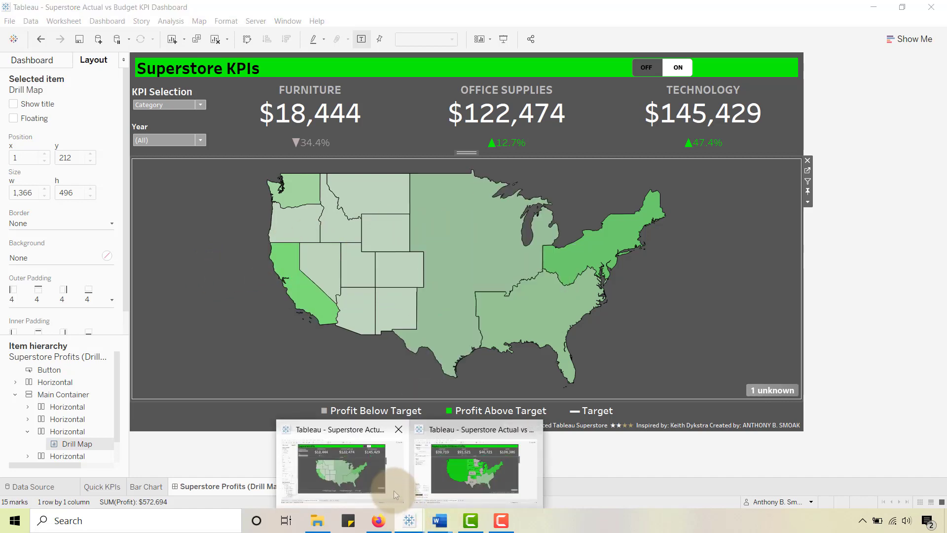
pyautogui.click(466, 472)
pyautogui.moveTo(336, 260)
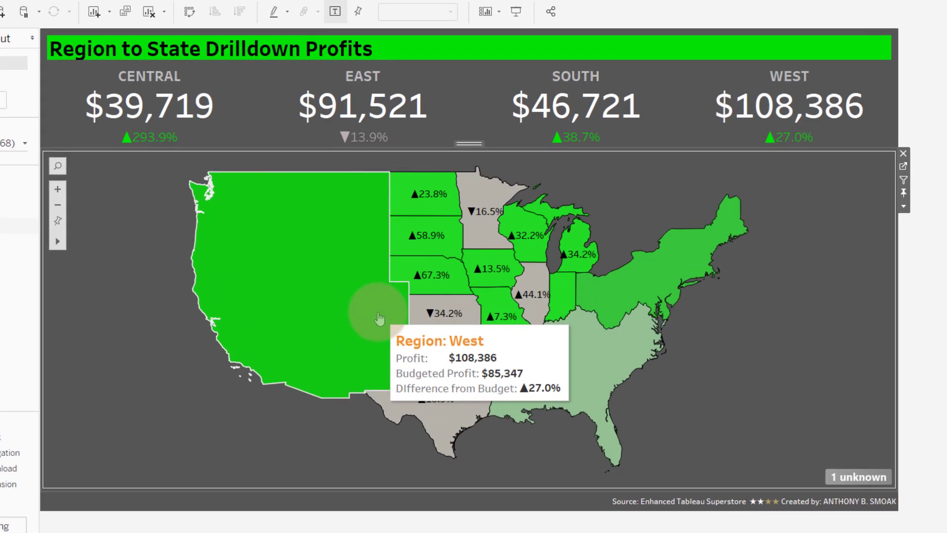
pyautogui.click(291, 291)
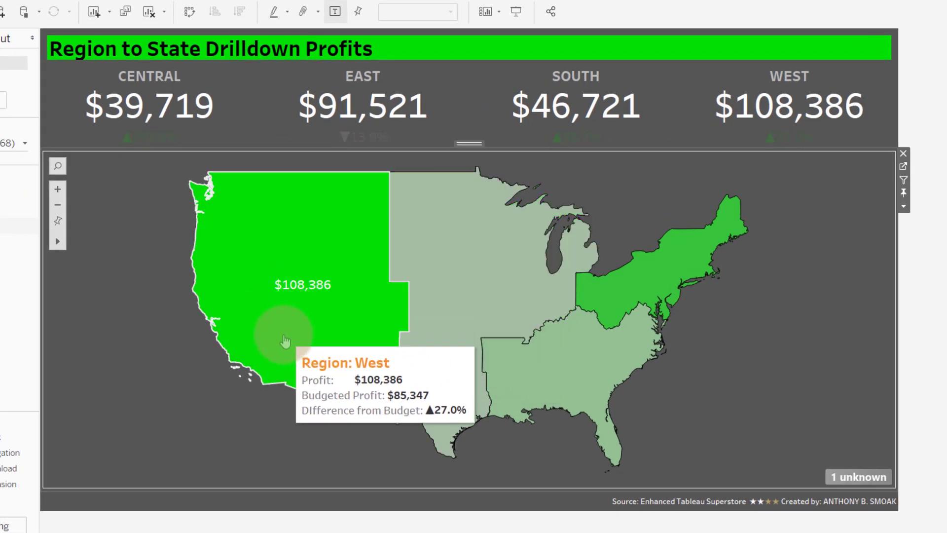
pyautogui.click(256, 312)
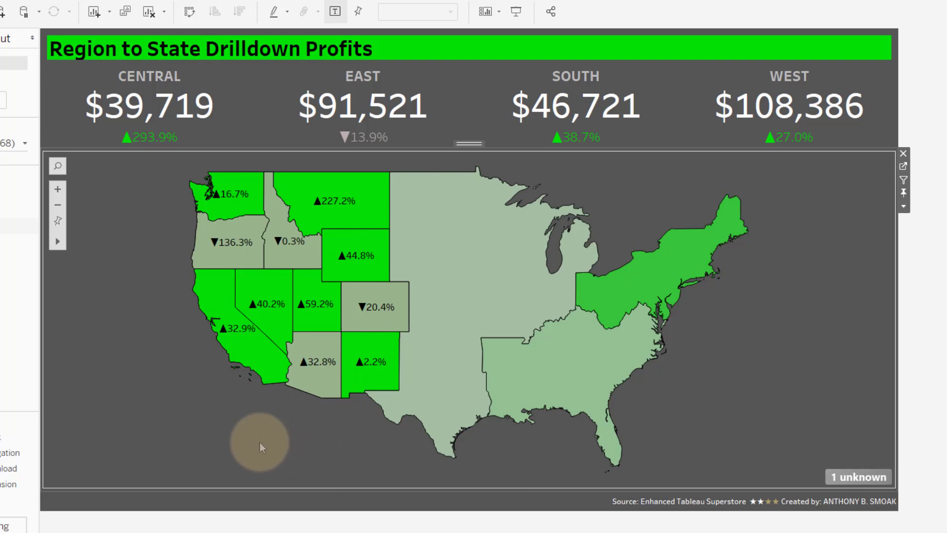
# - Drill the Central region down to its states and check the Texas, South and East tooltips on the map
pyautogui.click(429, 249)
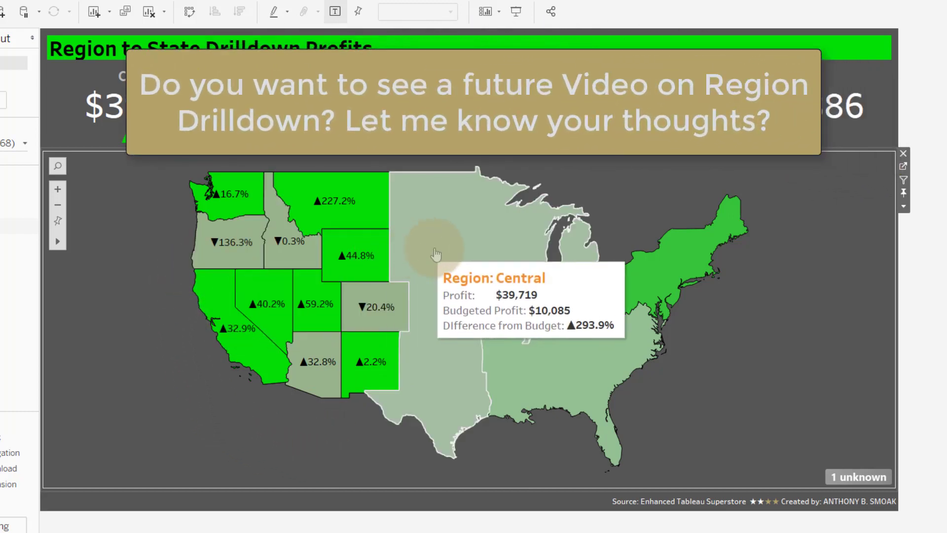
pyautogui.click(442, 253)
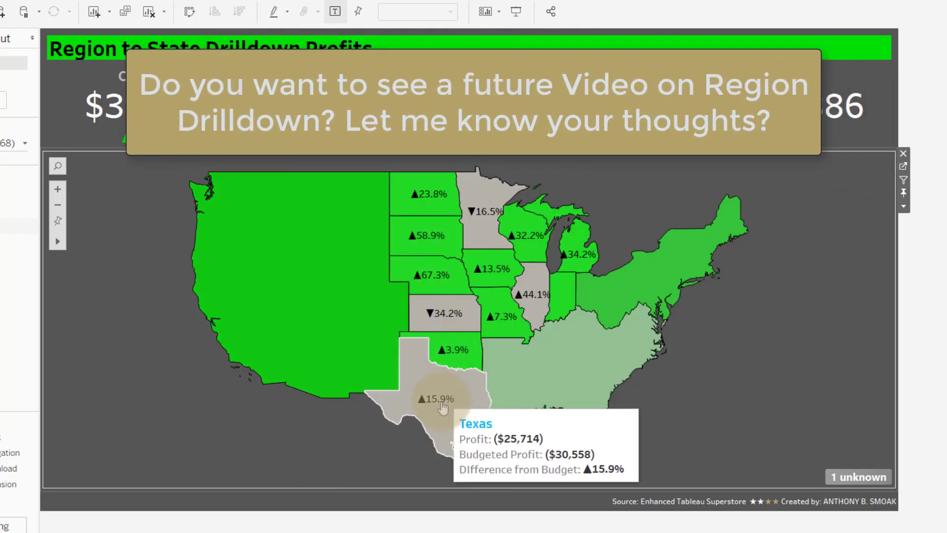
pyautogui.click(521, 385)
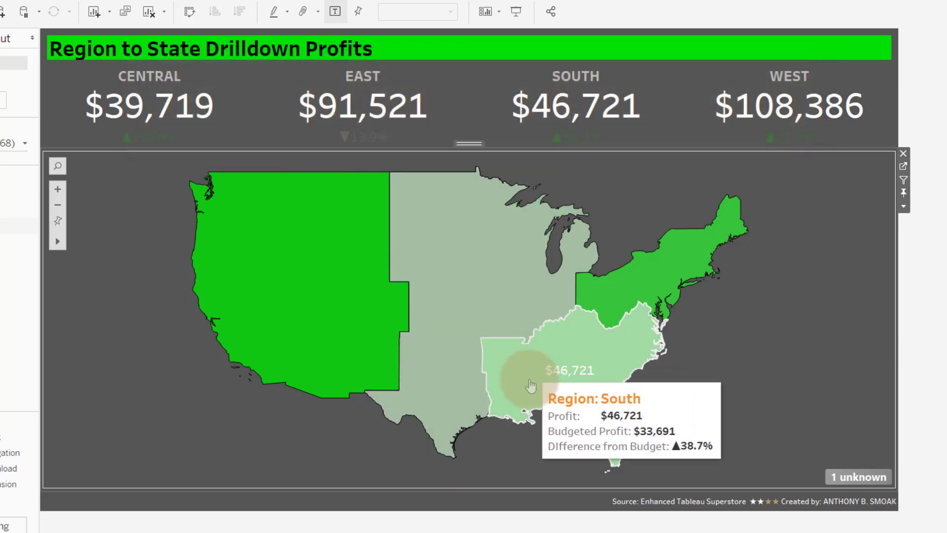
pyautogui.click(629, 278)
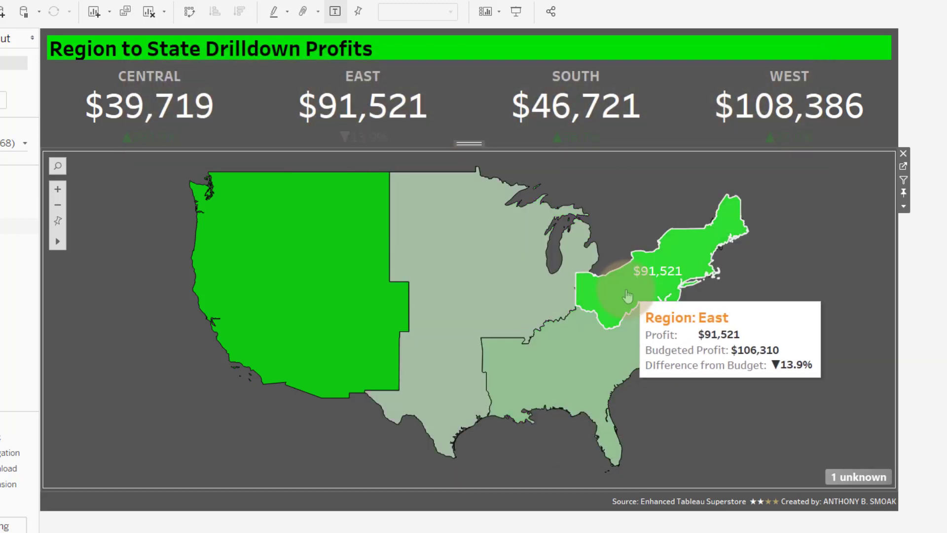
pyautogui.click(455, 296)
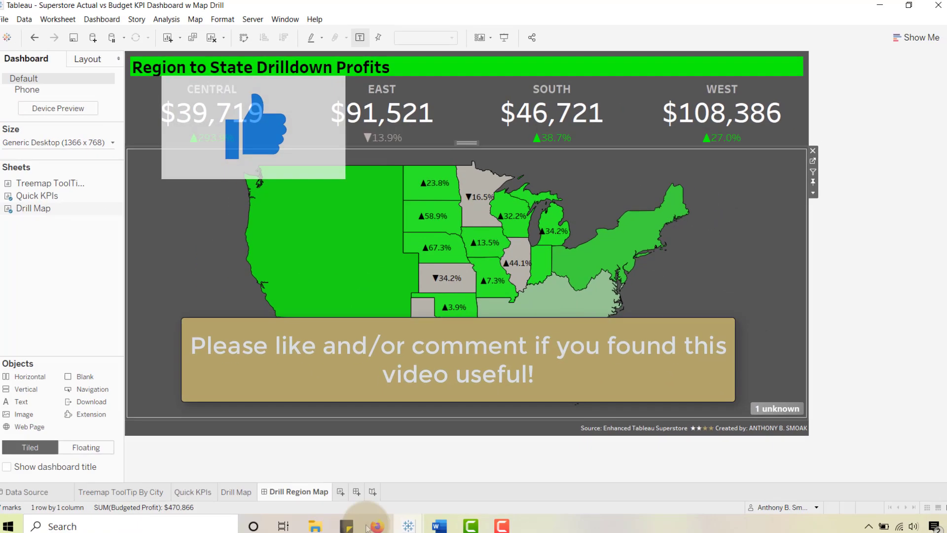
# - Return to the Superstore Actual vs Budget KPI Dashboard workbook and open the Superstore Profits dashboard
pyautogui.moveTo(408, 526)
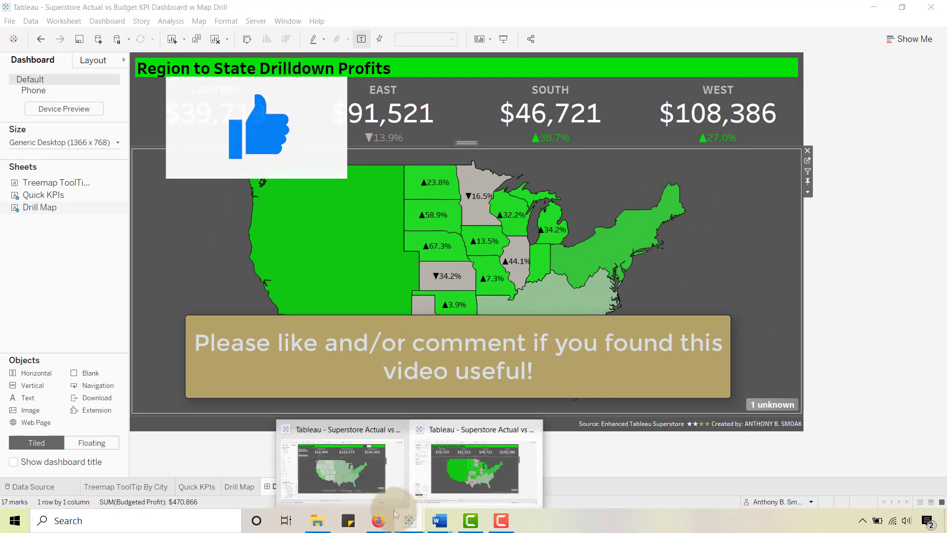
pyautogui.click(370, 489)
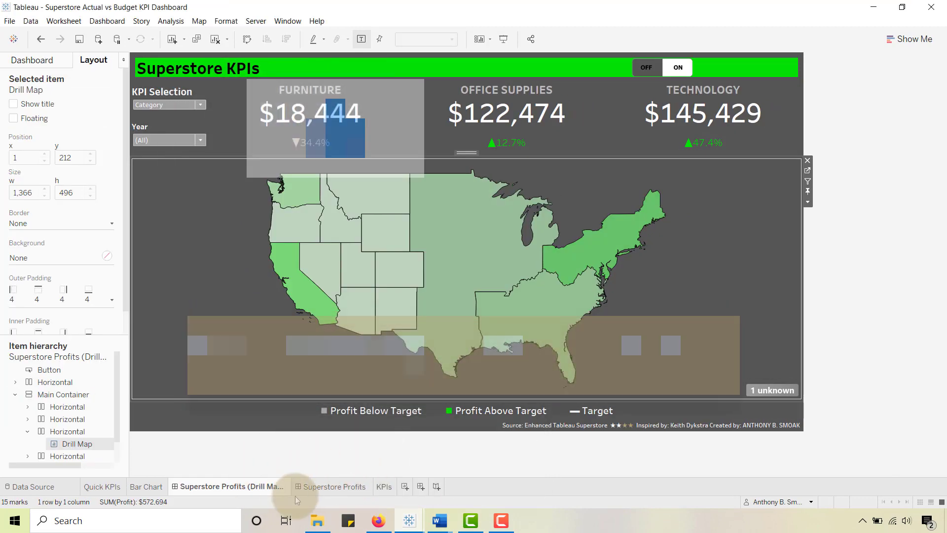
pyautogui.click(323, 487)
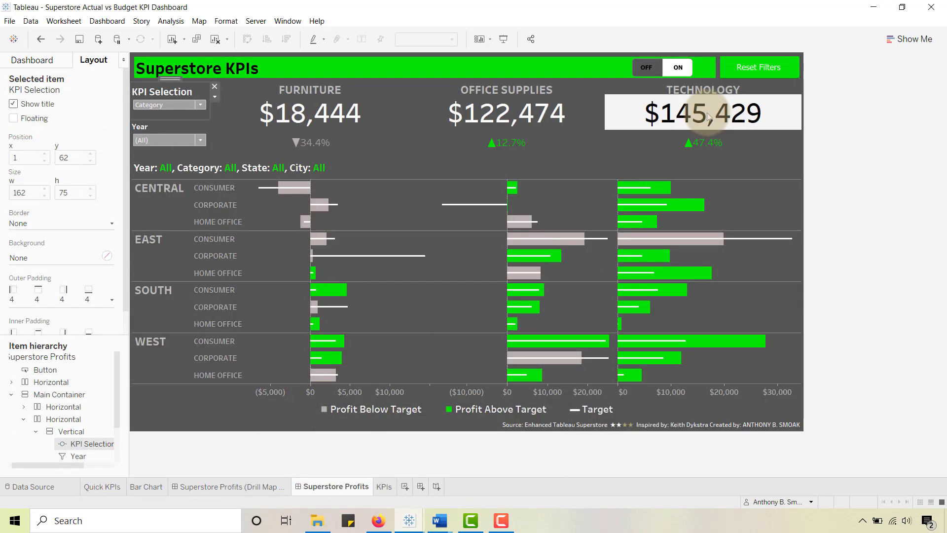
# - Show the Superstore Profits dashboard in presentation mode and reveal its category, state treemap and city filter panel
pyautogui.click(680, 69)
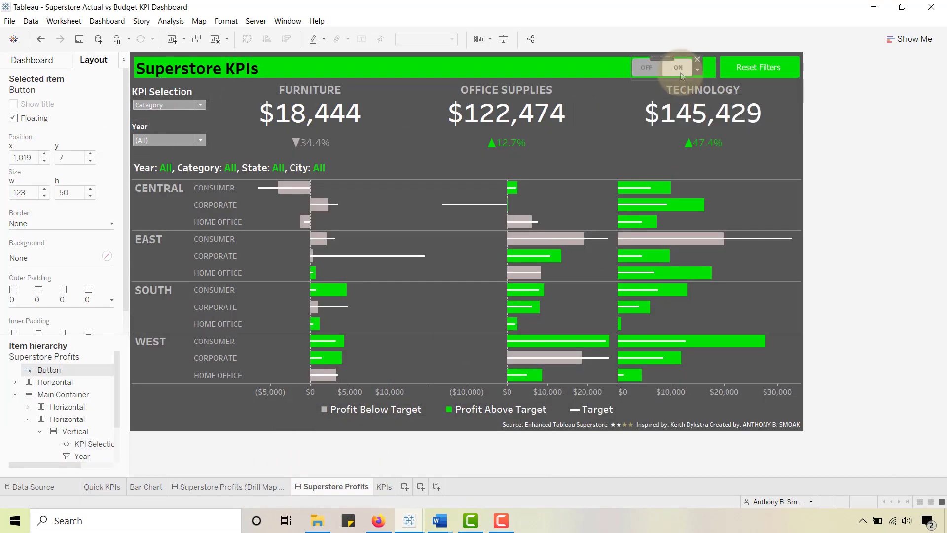
pyautogui.click(504, 39)
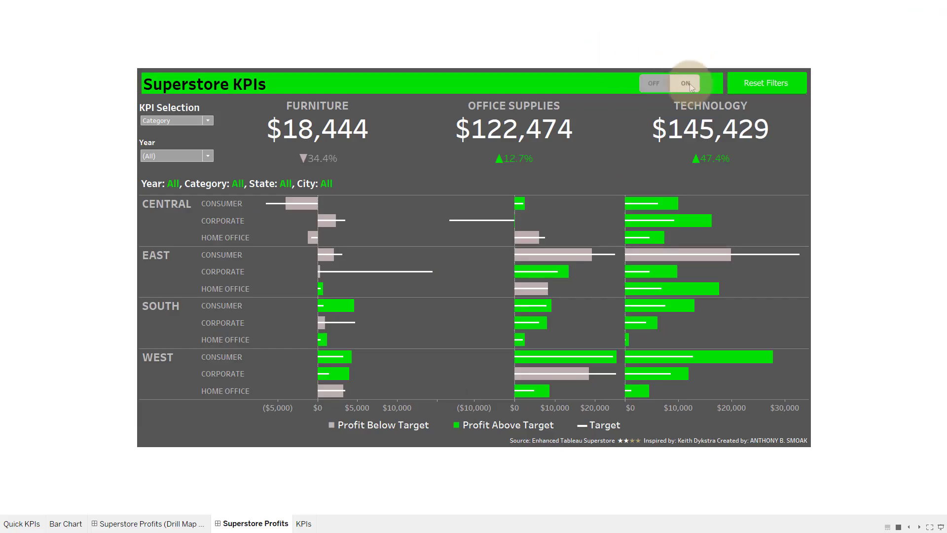
pyautogui.click(690, 84)
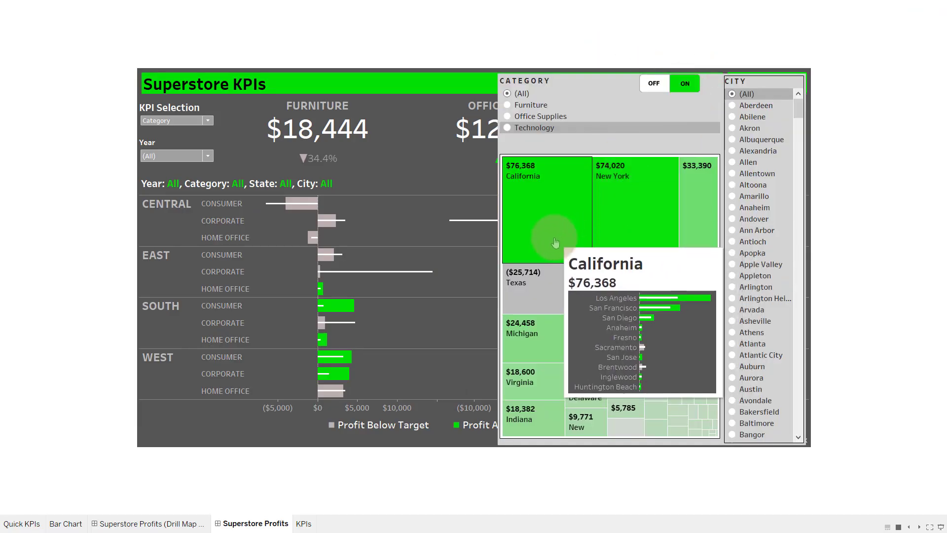